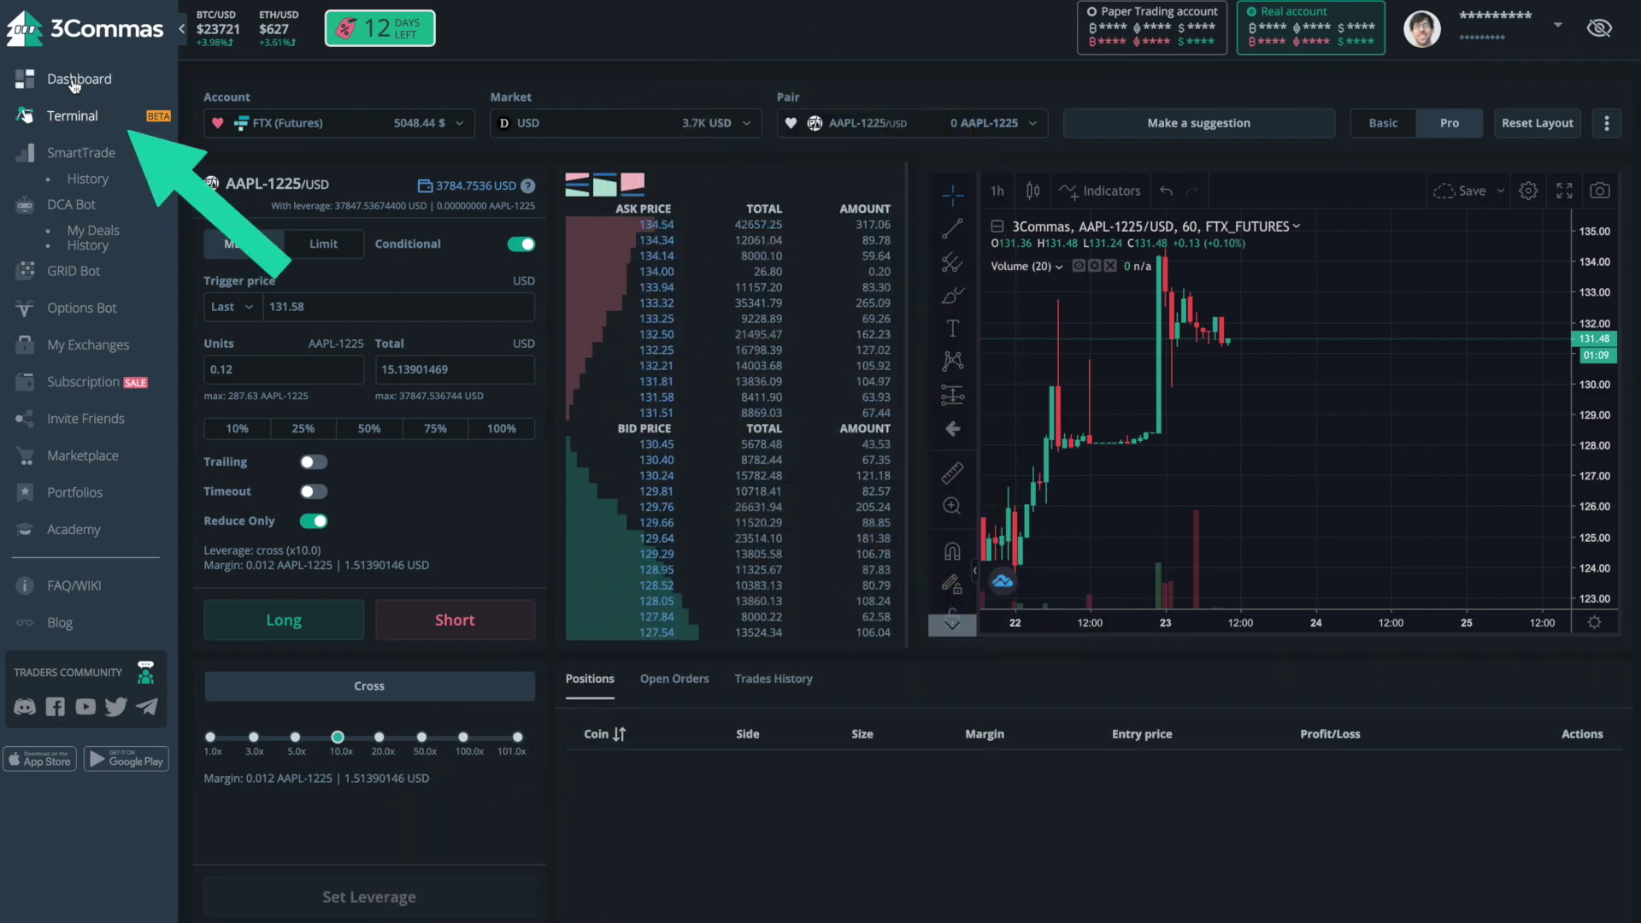
Collapse the left navigation sidebar to icons to widen the trading terminal
{"action": "left_click", "coordinate": [180, 30]}
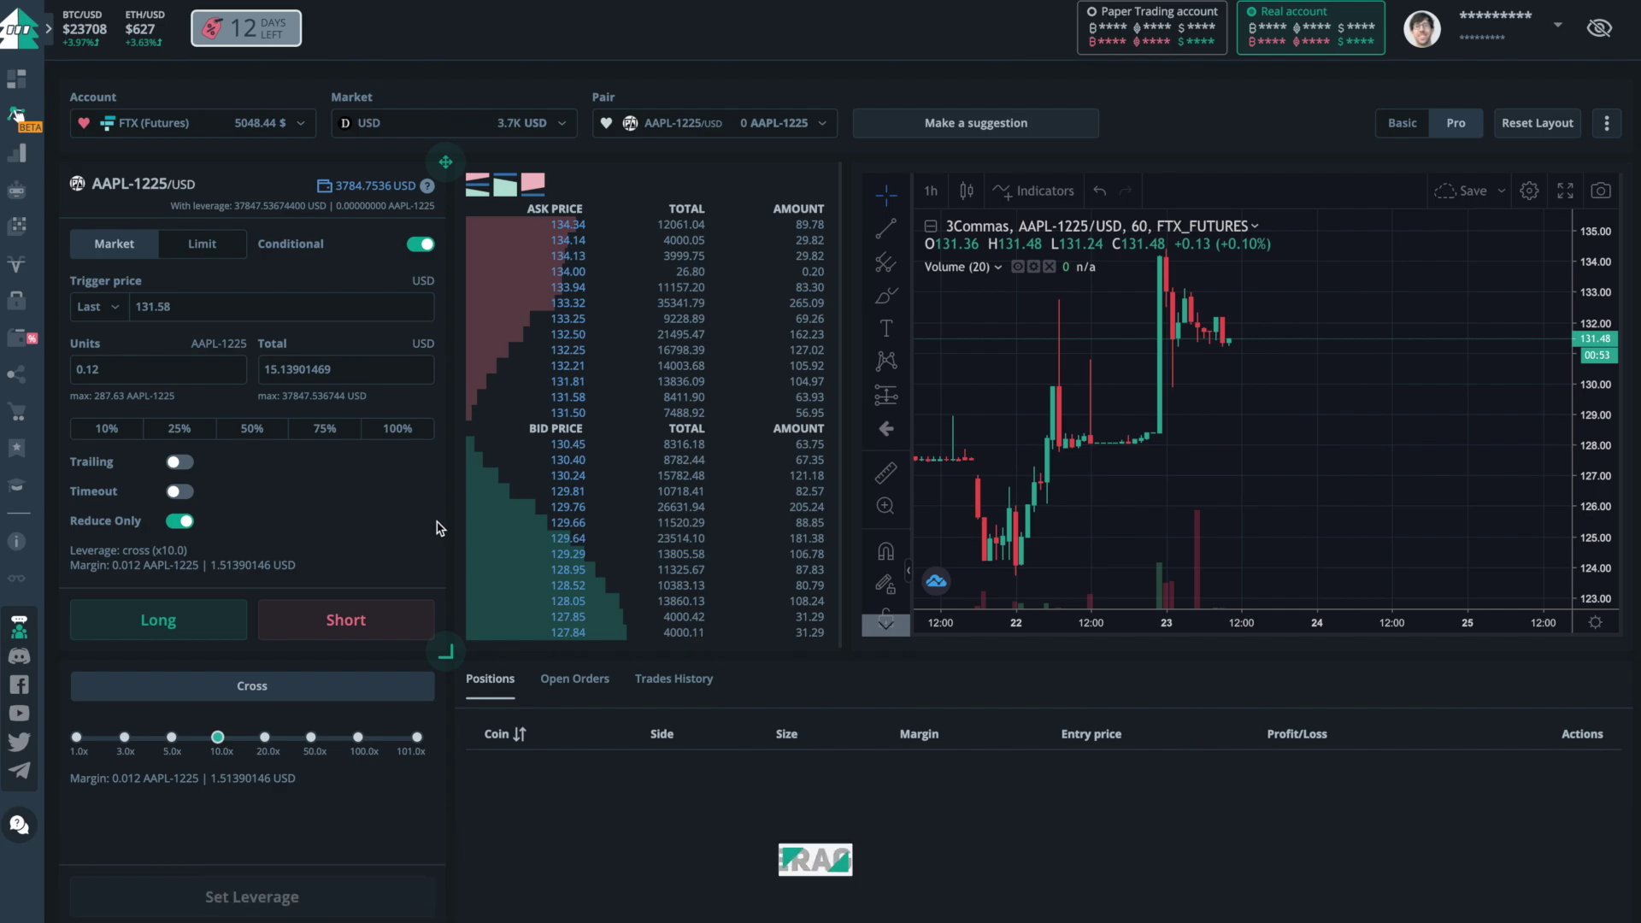
{"action": "scroll", "coordinate": [435, 528], "scroll_direction": "down", "scroll_amount": 3}
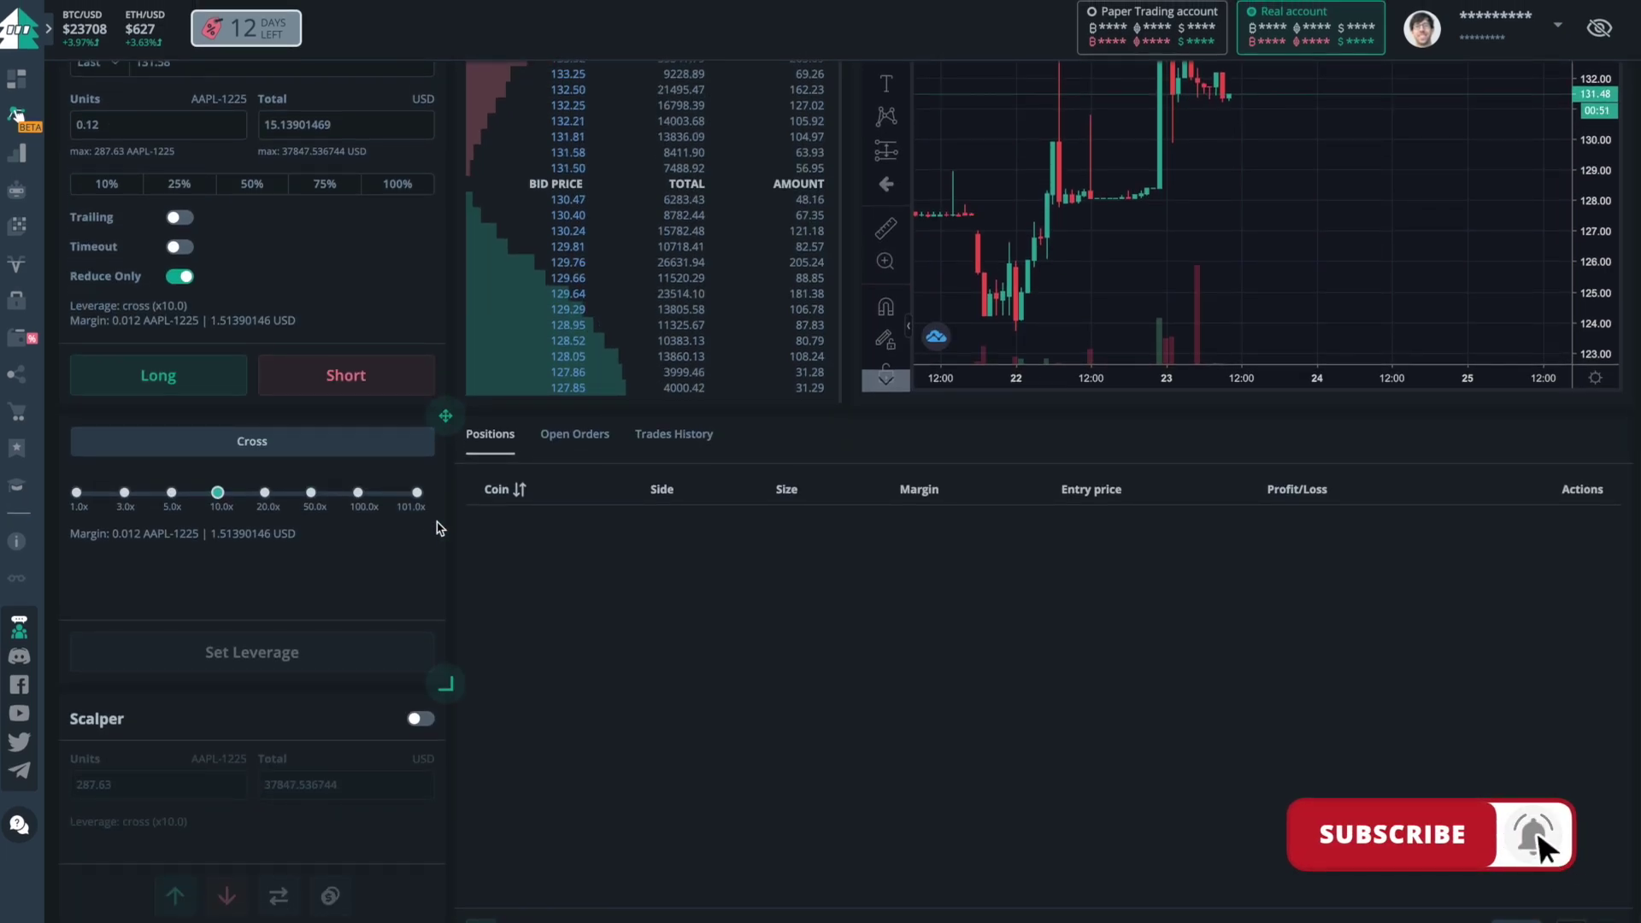
{"action": "scroll", "coordinate": [436, 527], "scroll_direction": "up", "scroll_amount": 3}
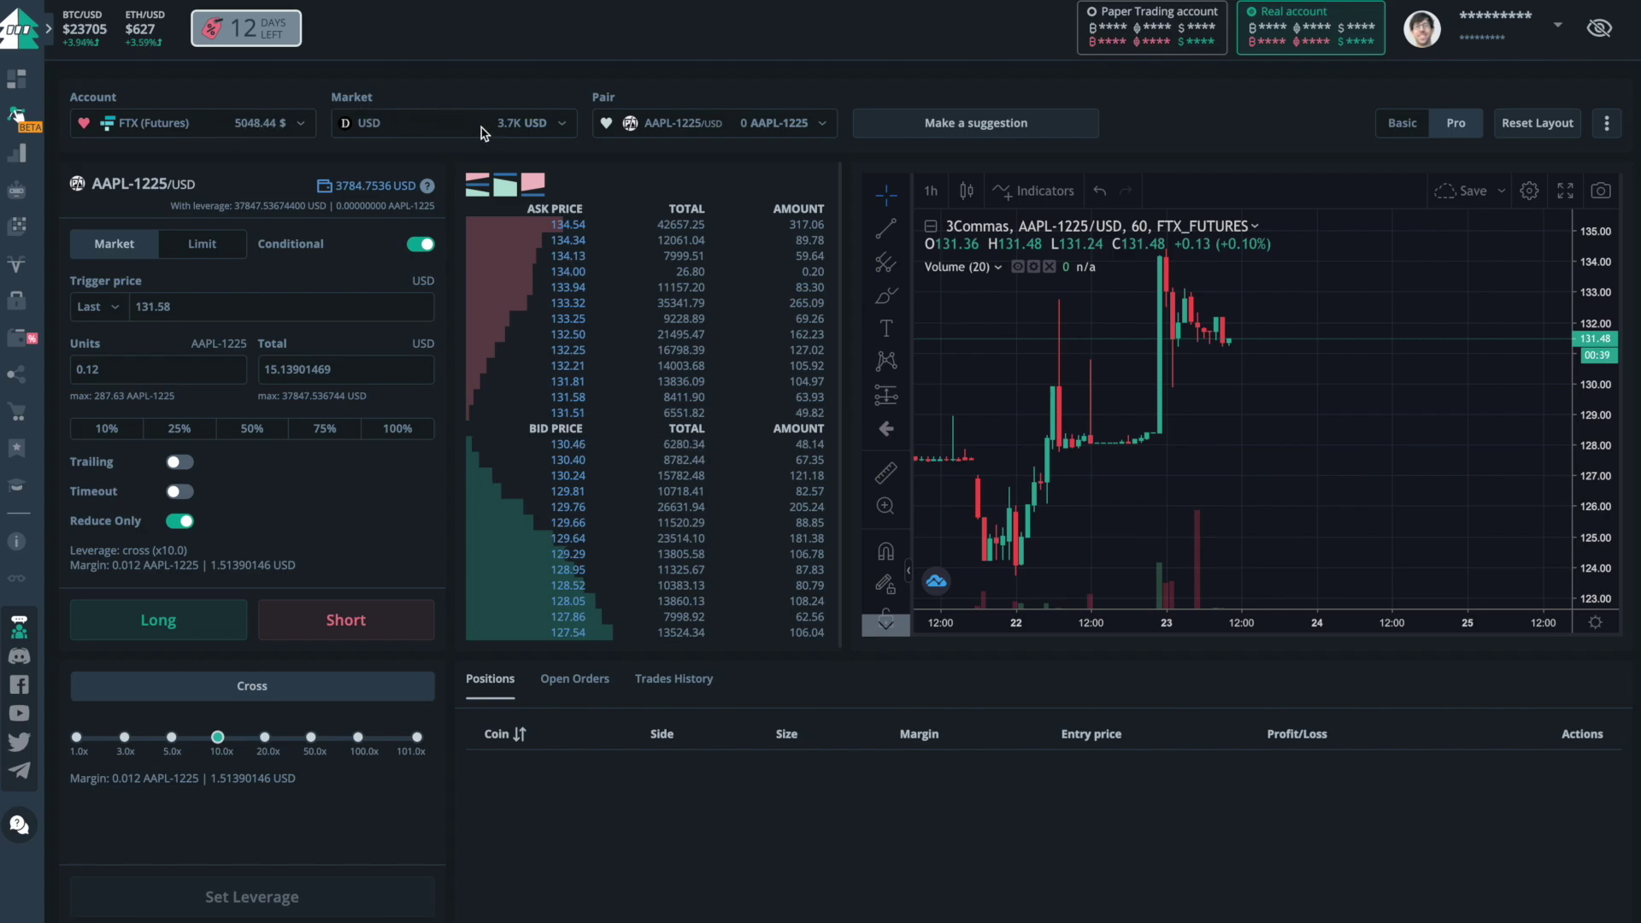
{"action": "left_click", "coordinate": [706, 128]}
Switch the pair to ETH-PERP/USD via an 'ethp' search, and return from the Basic layout to Pro
{"action": "type", "text": "ethp"}
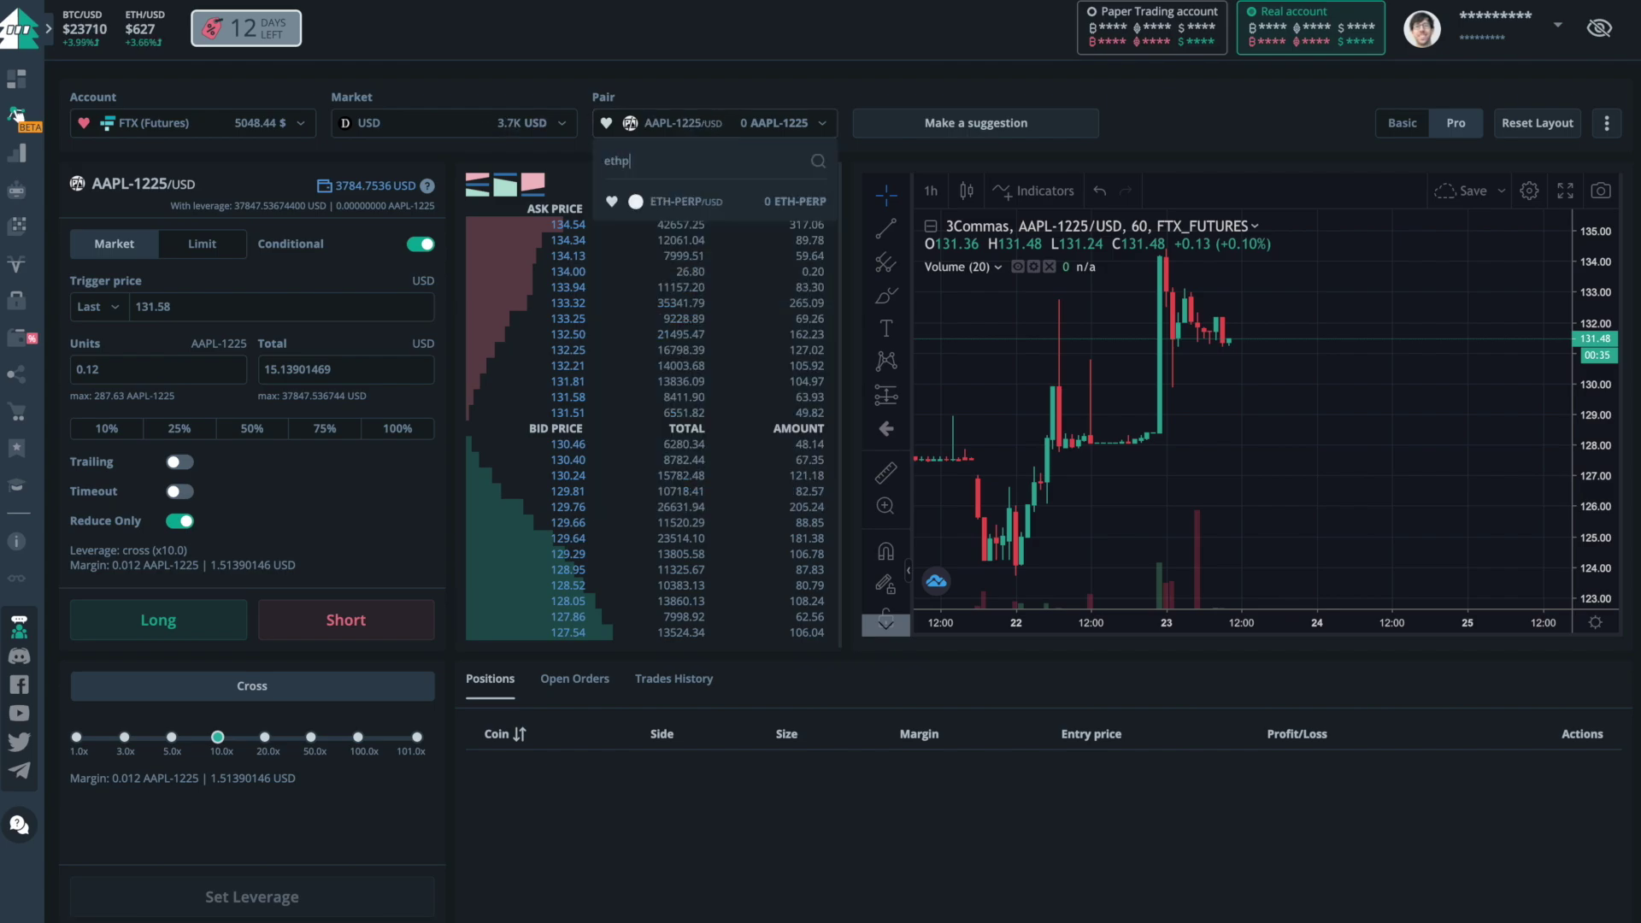
{"action": "left_click", "coordinate": [715, 209]}
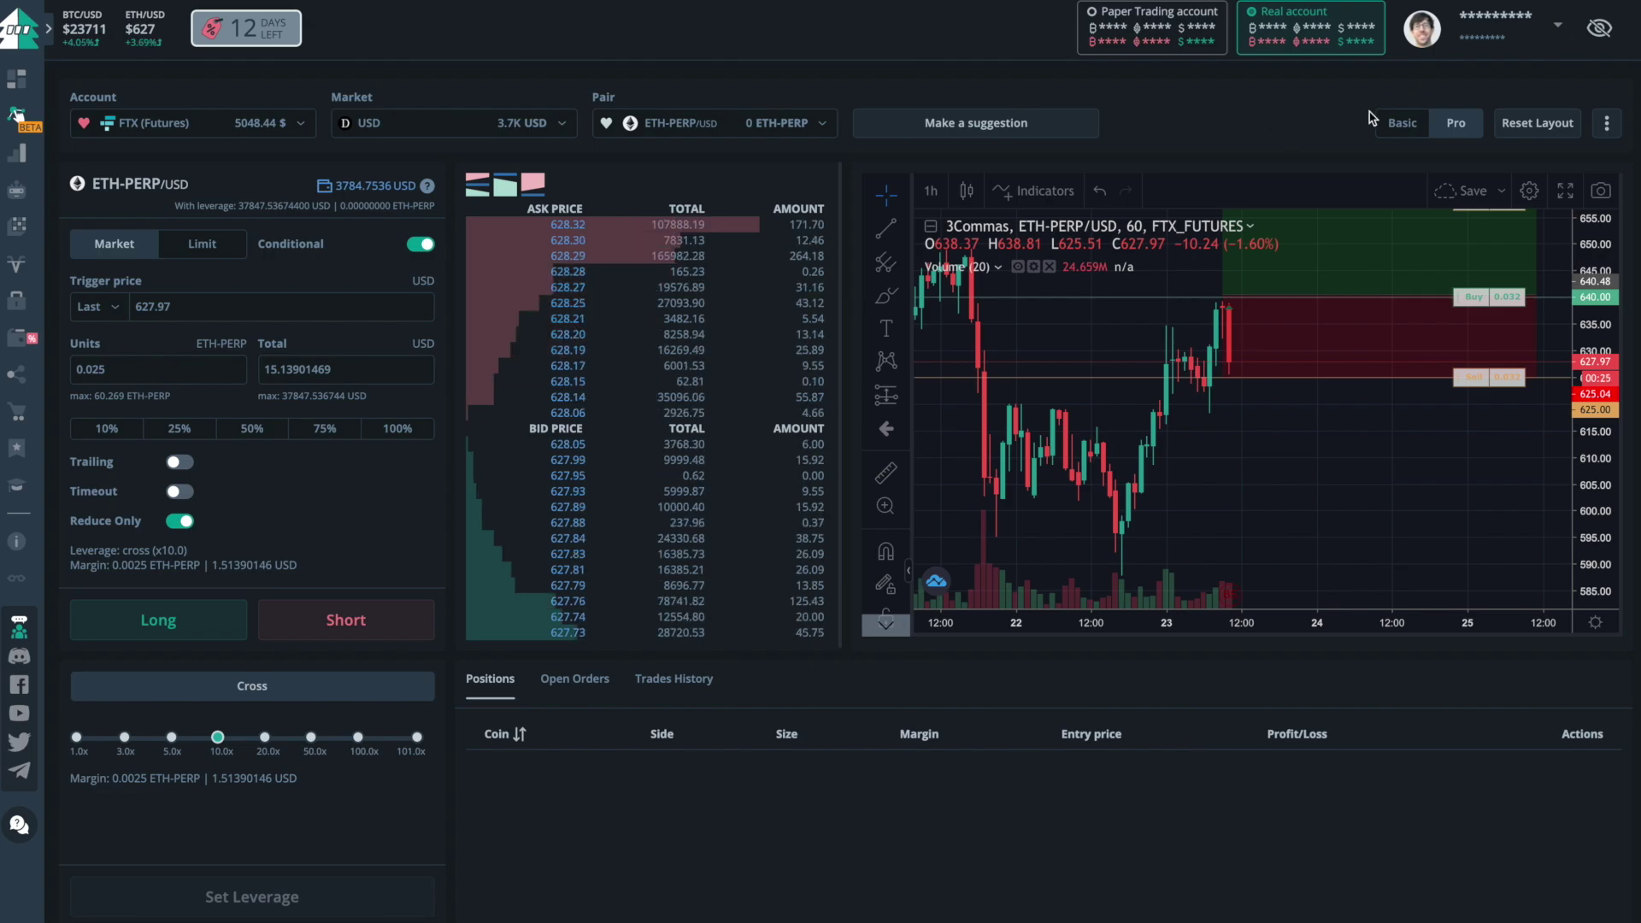
{"action": "left_click", "coordinate": [1400, 126]}
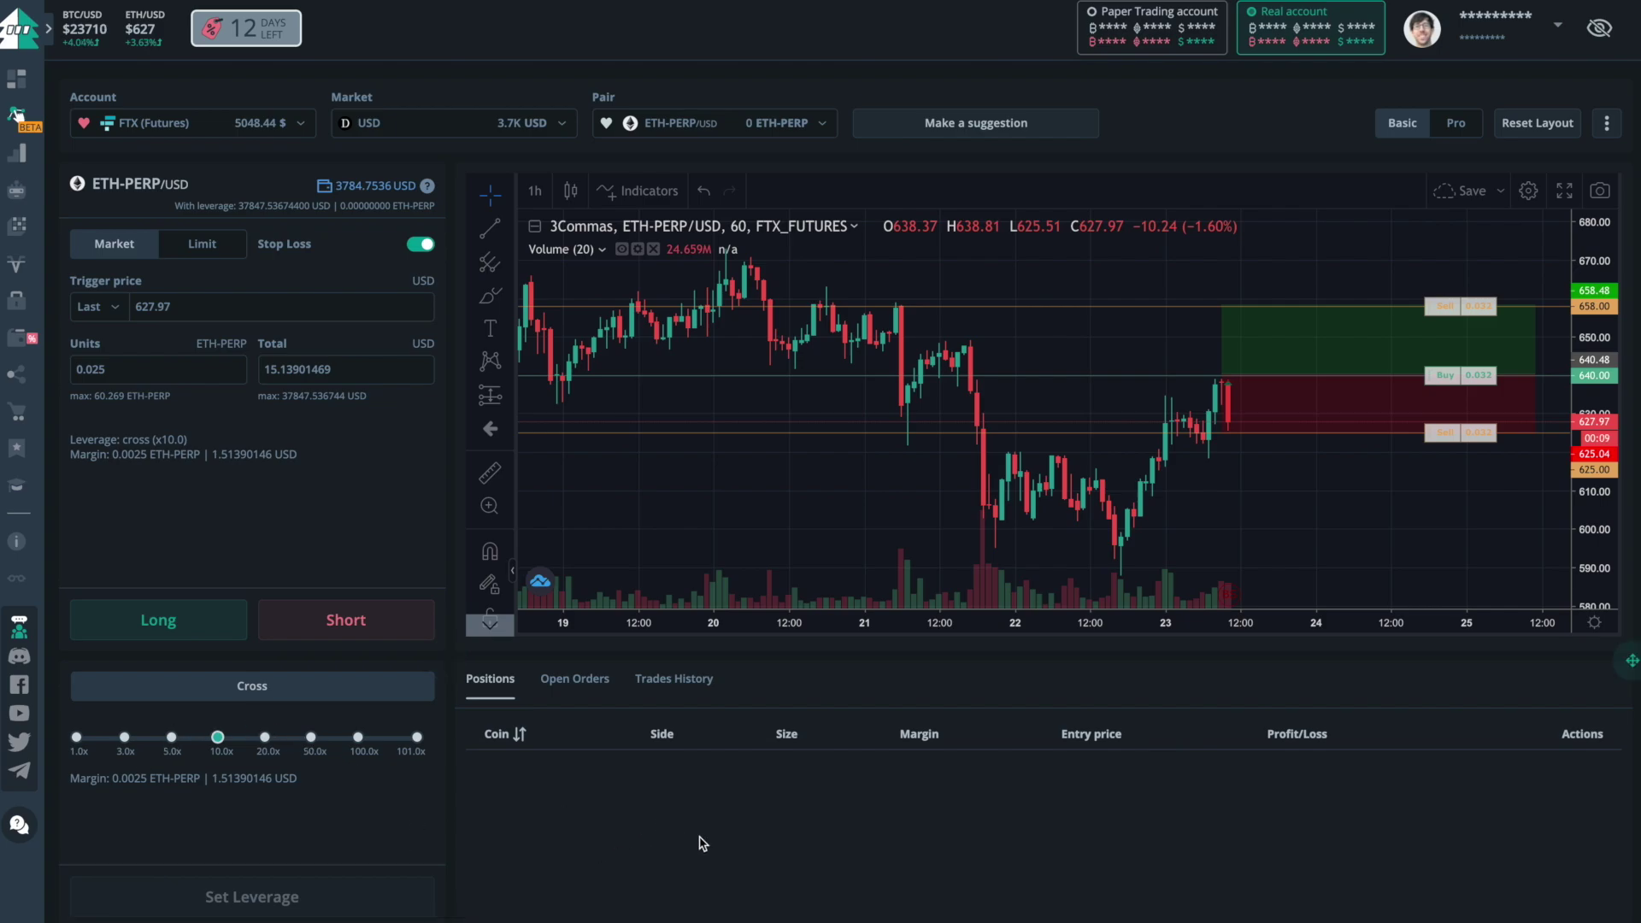
{"action": "left_click", "coordinate": [1470, 126]}
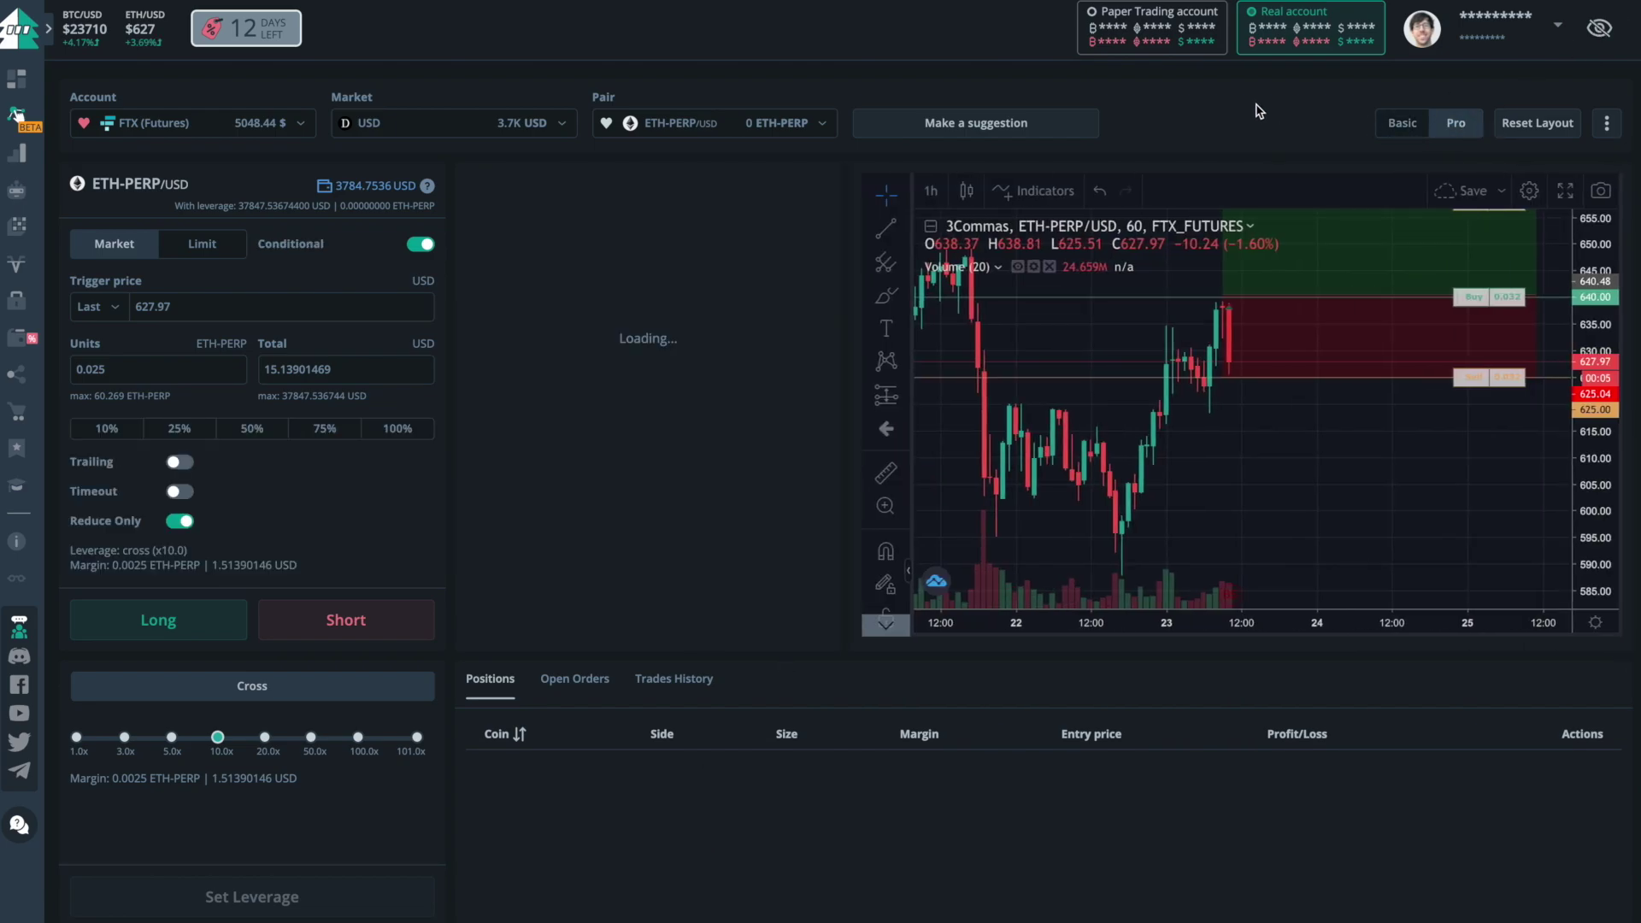
{"action": "mouse_move", "coordinate": [541, 359]}
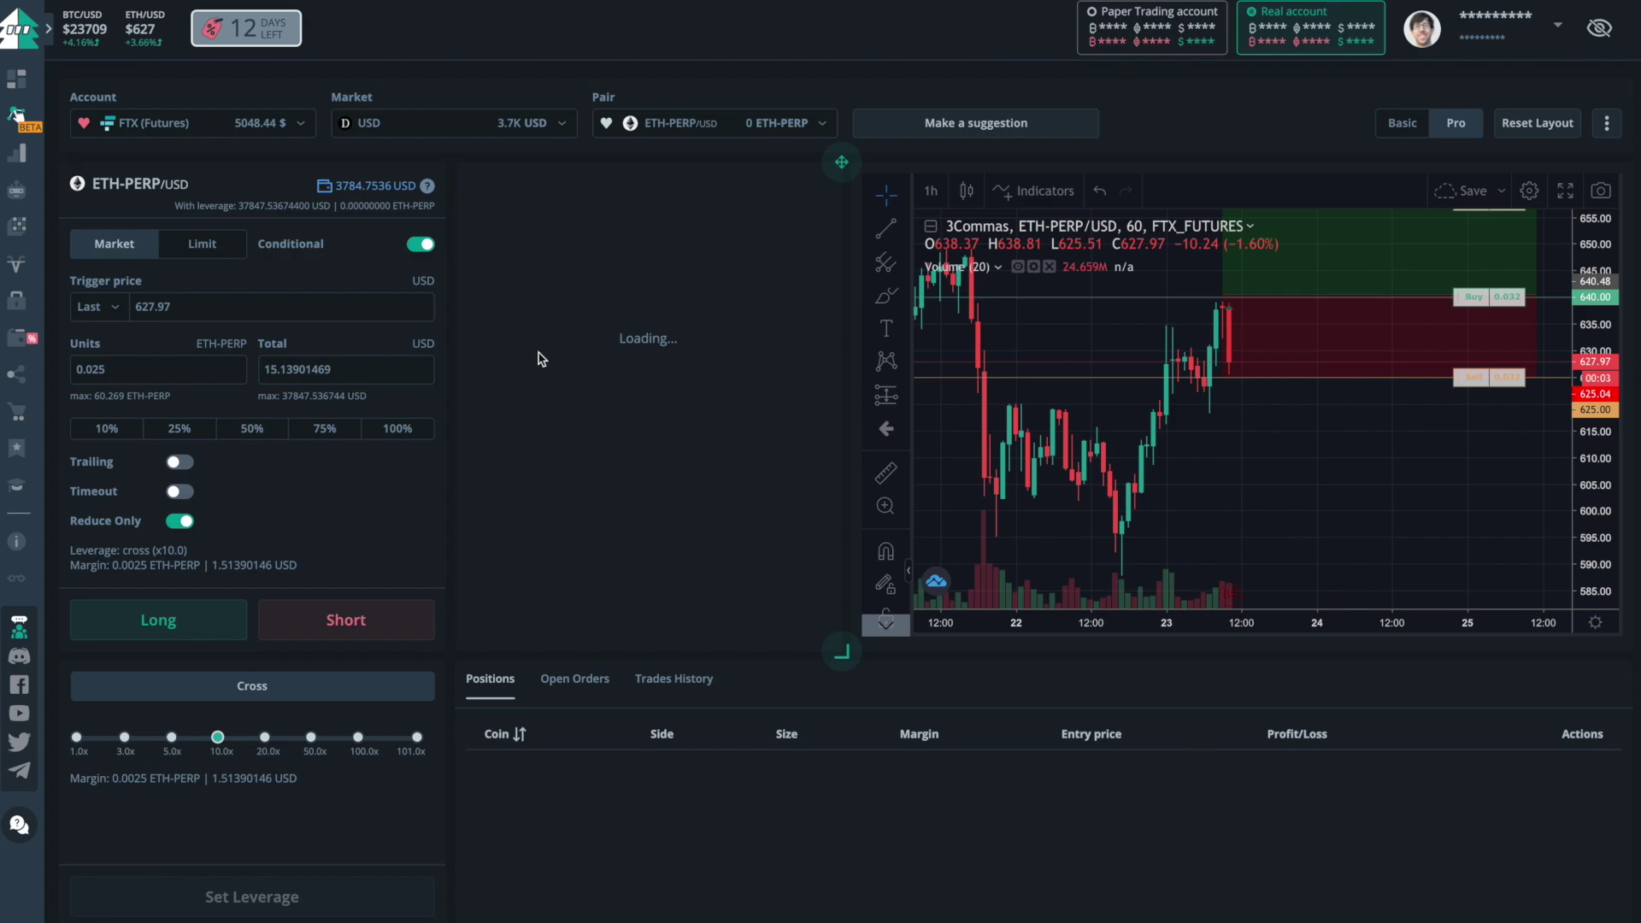
{"action": "scroll", "coordinate": [278, 798], "scroll_direction": "down", "scroll_amount": 3}
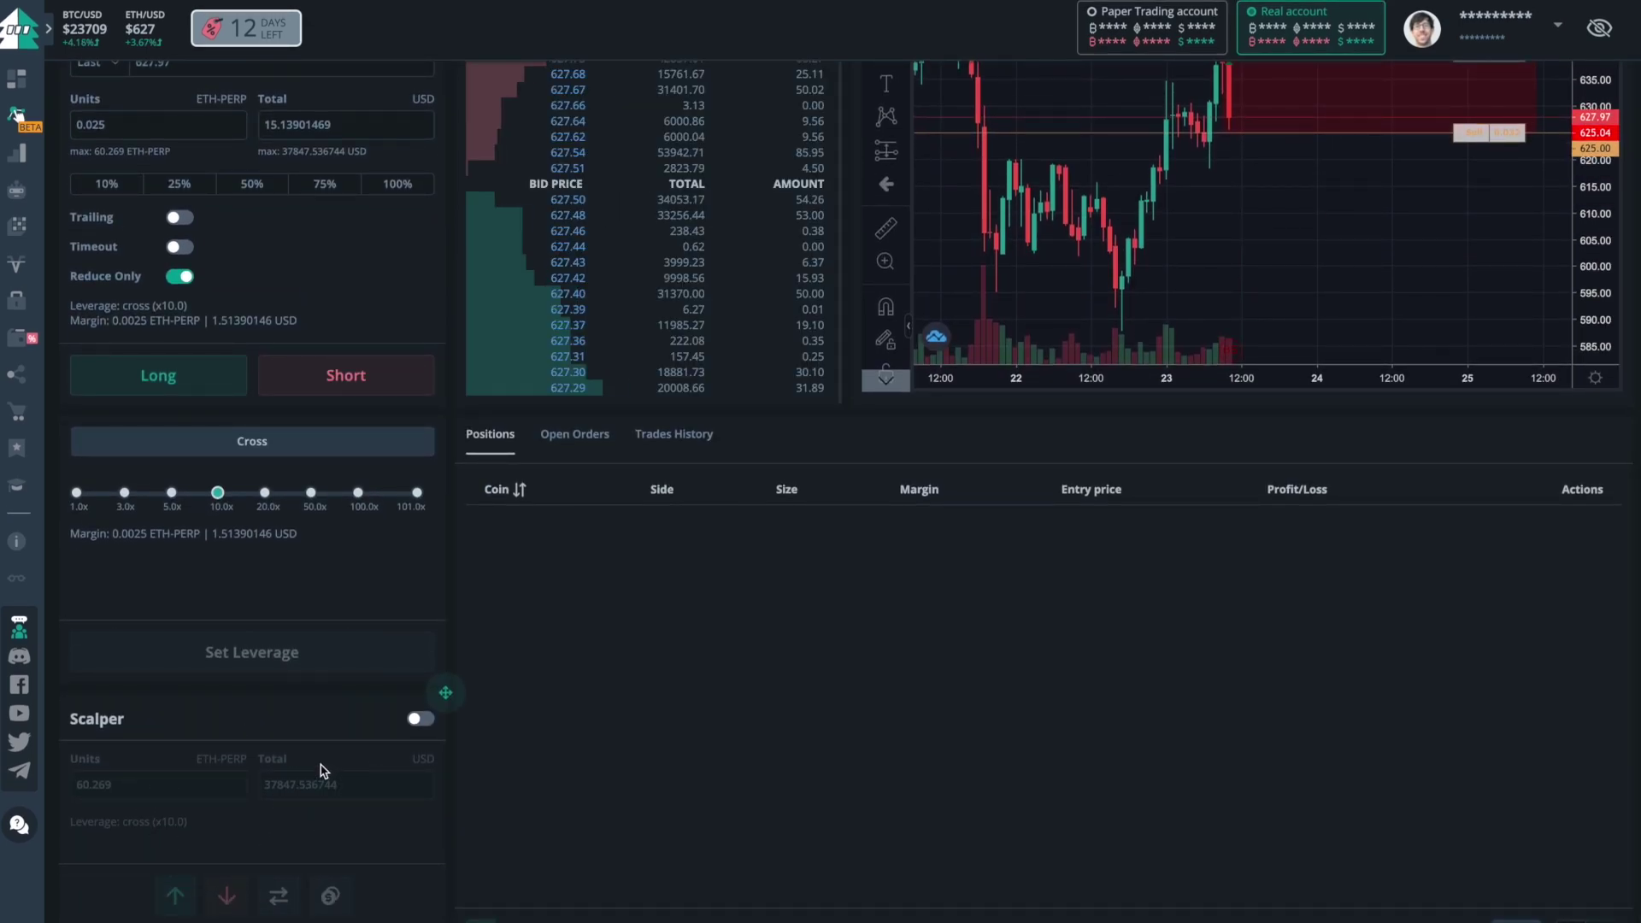
{"action": "scroll", "coordinate": [357, 732], "scroll_direction": "up", "scroll_amount": 3}
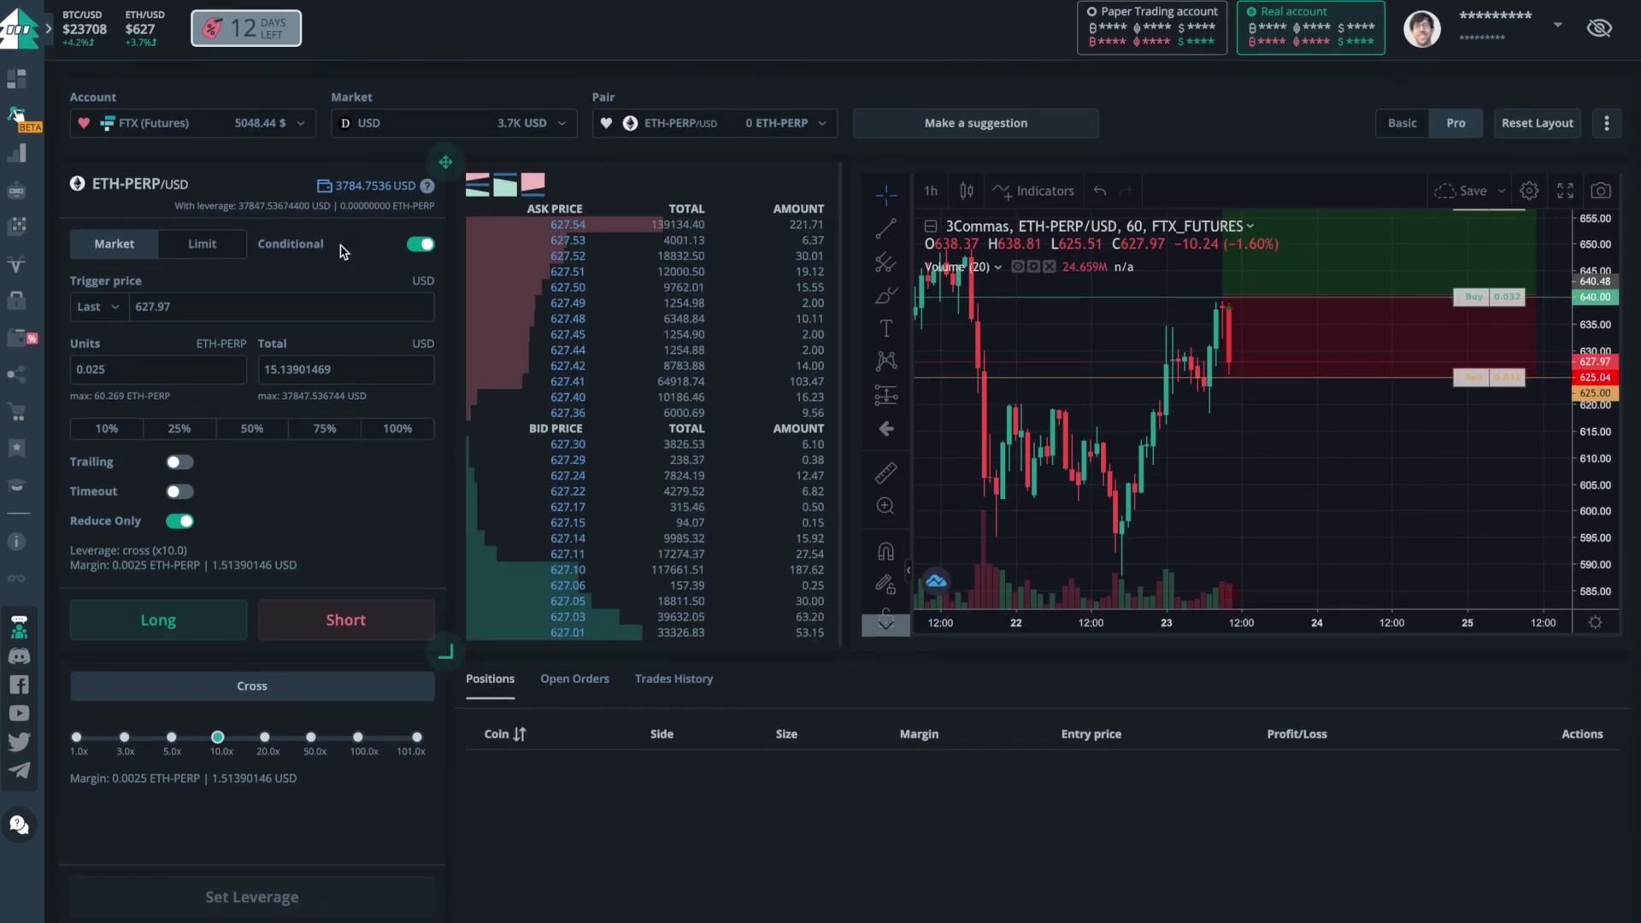
{"action": "left_click", "coordinate": [1605, 133]}
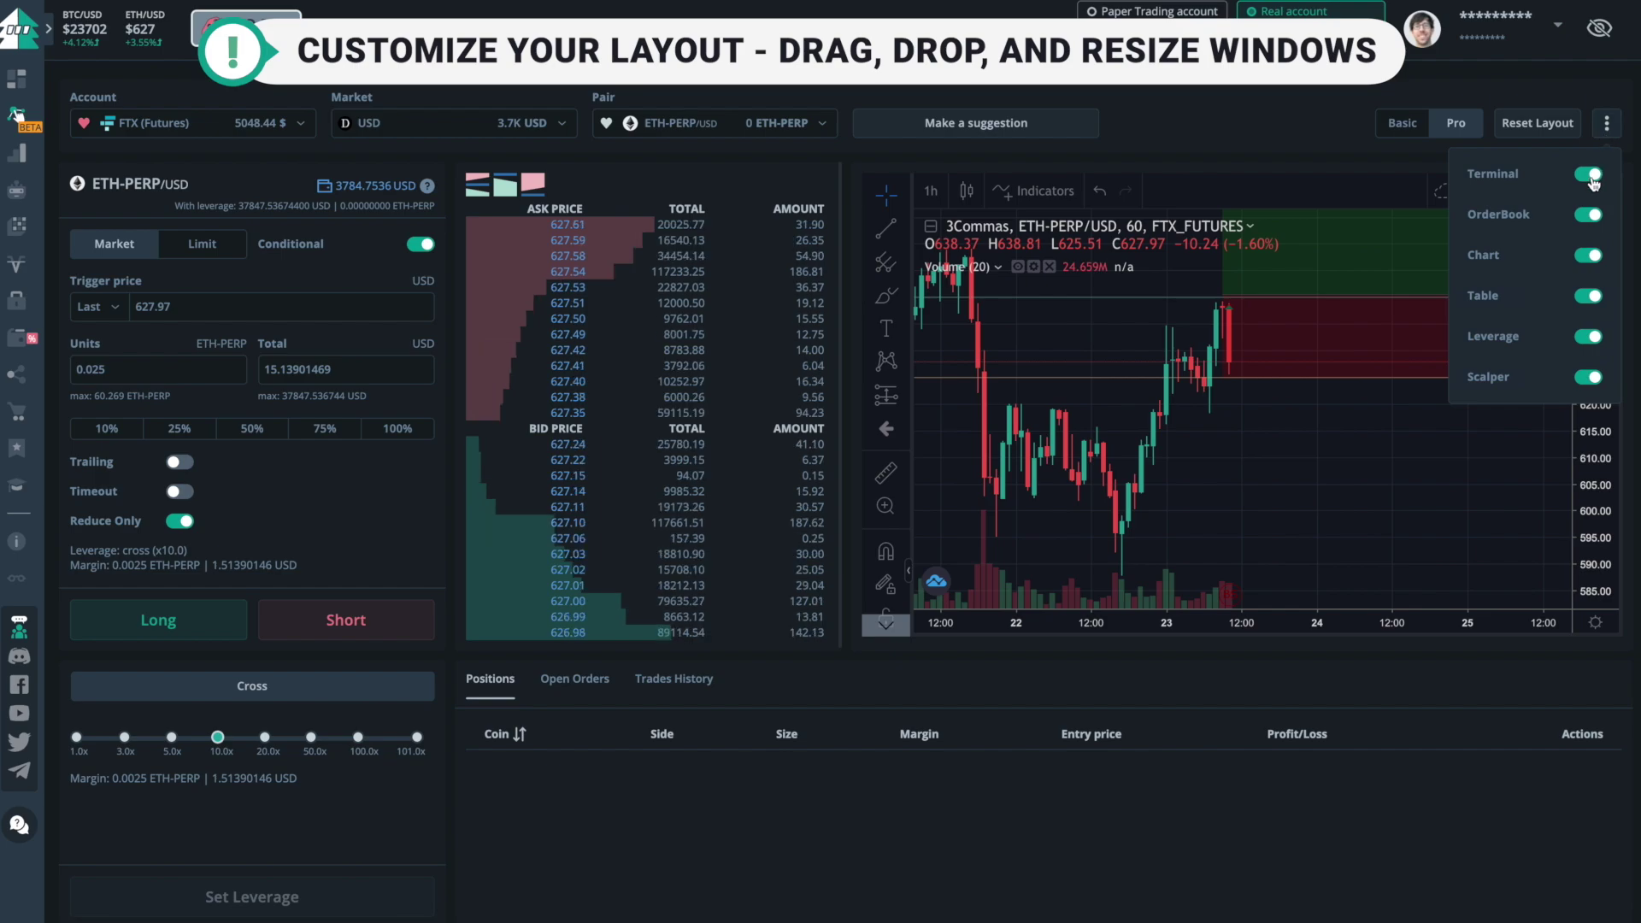
{"action": "left_click", "coordinate": [1587, 216]}
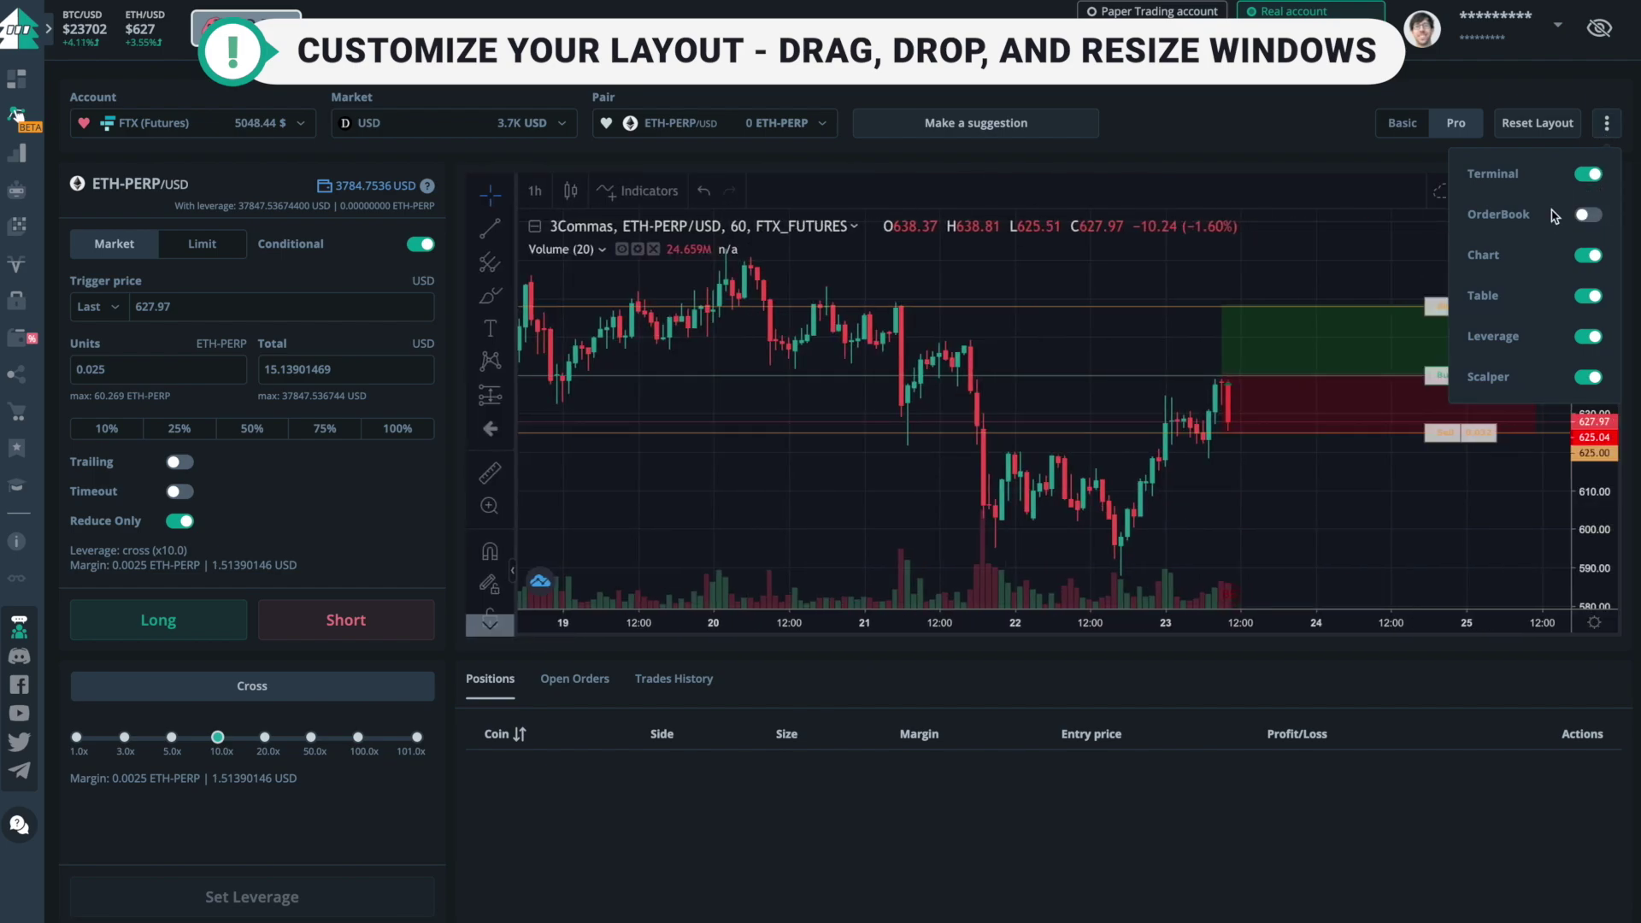
{"action": "left_click_drag", "start_coordinate": [438, 661], "coordinate": [844, 163]}
{"action": "left_click_drag", "start_coordinate": [439, 680], "coordinate": [1218, 199]}
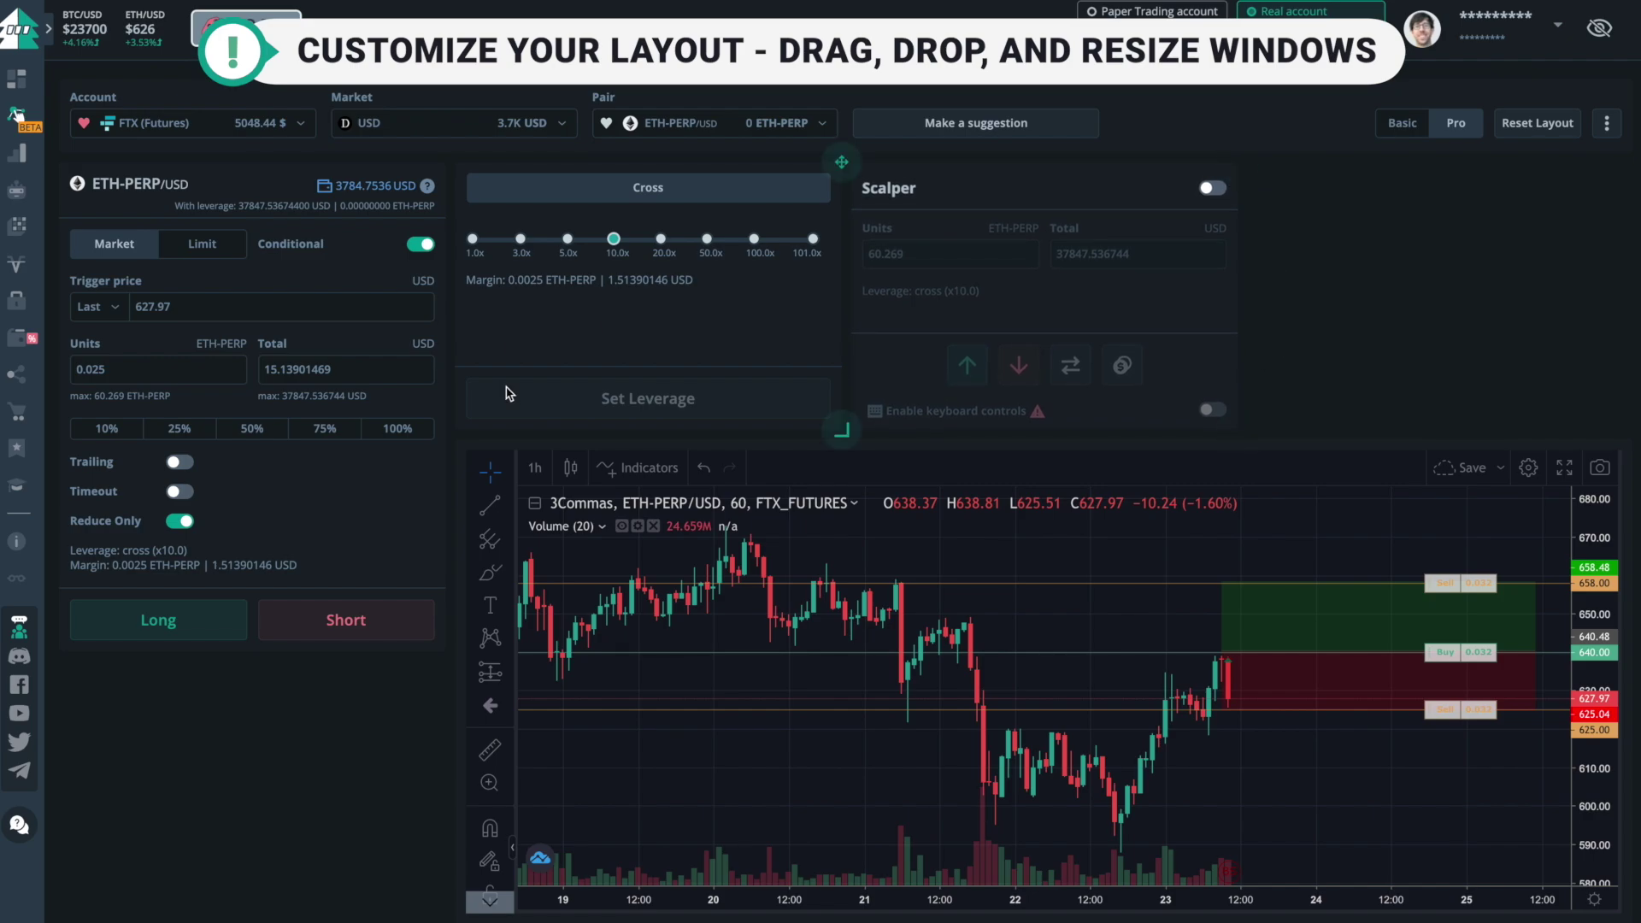
{"action": "left_click_drag", "start_coordinate": [842, 425], "coordinate": [843, 443]}
{"action": "left_click_drag", "start_coordinate": [844, 569], "coordinate": [836, 432]}
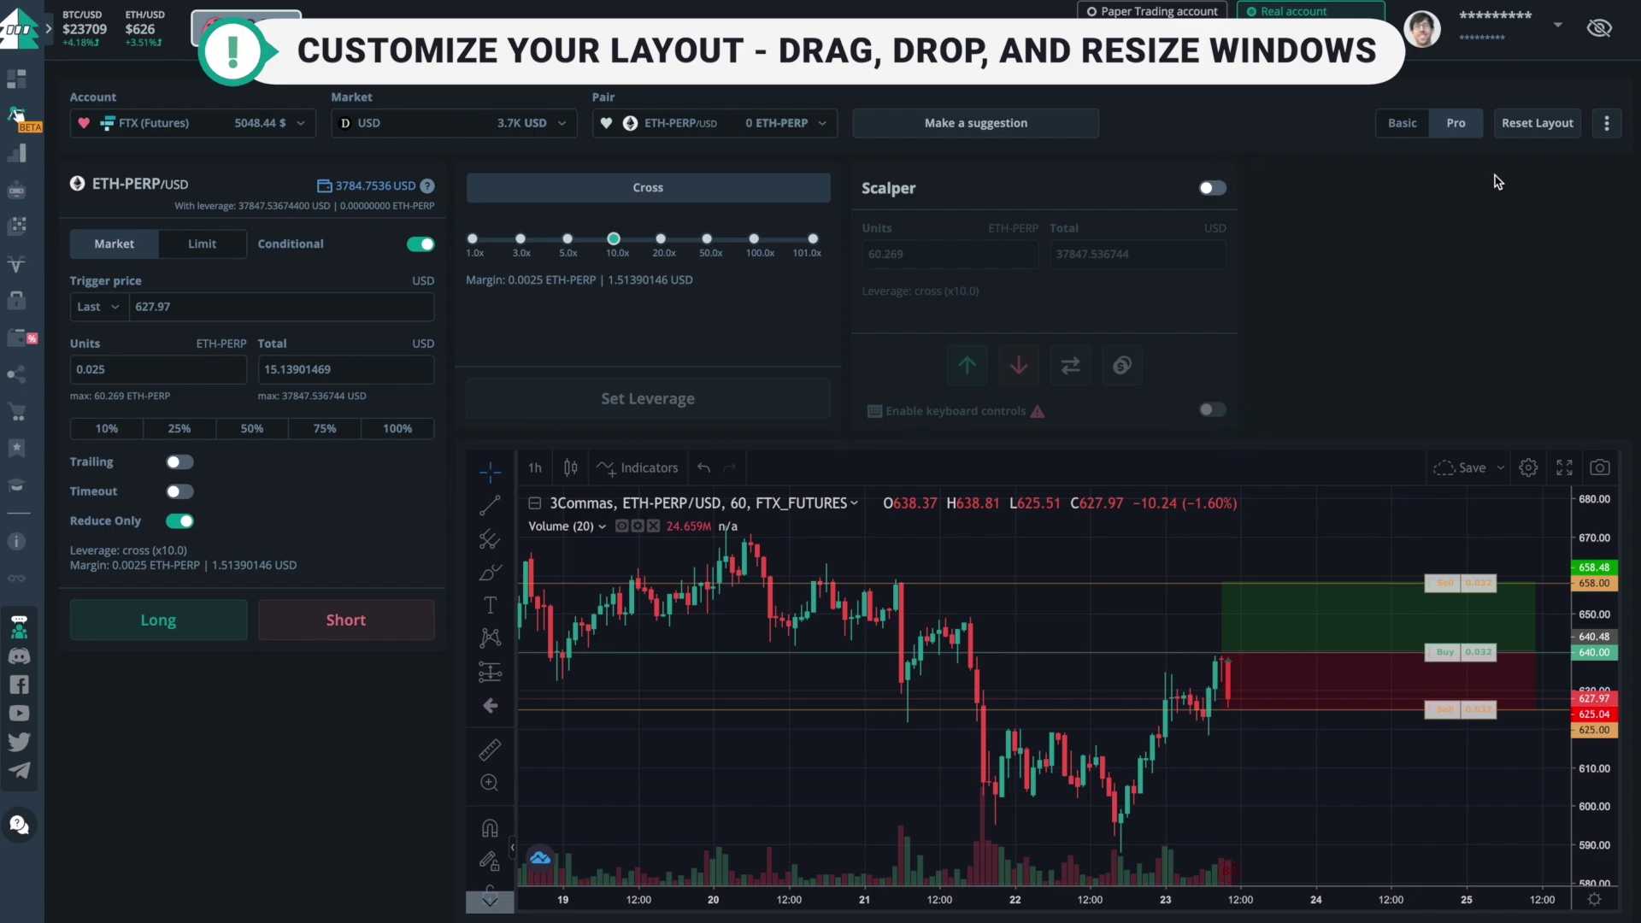
{"action": "left_click", "coordinate": [1531, 128]}
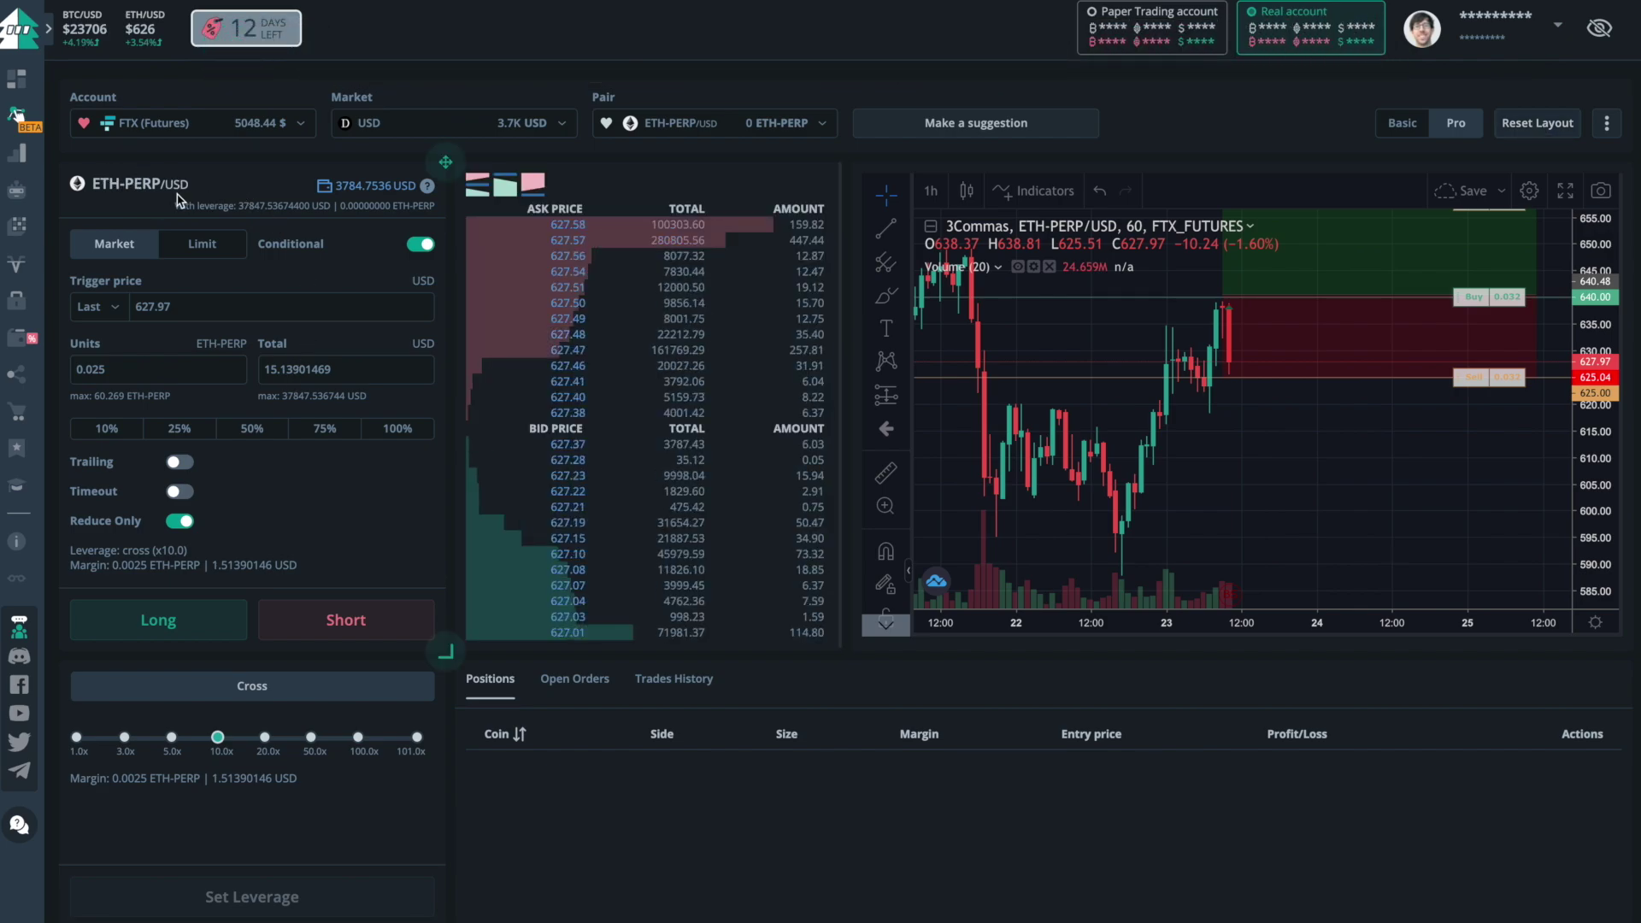
{"action": "left_click", "coordinate": [1606, 126]}
{"action": "left_click", "coordinate": [1589, 175]}
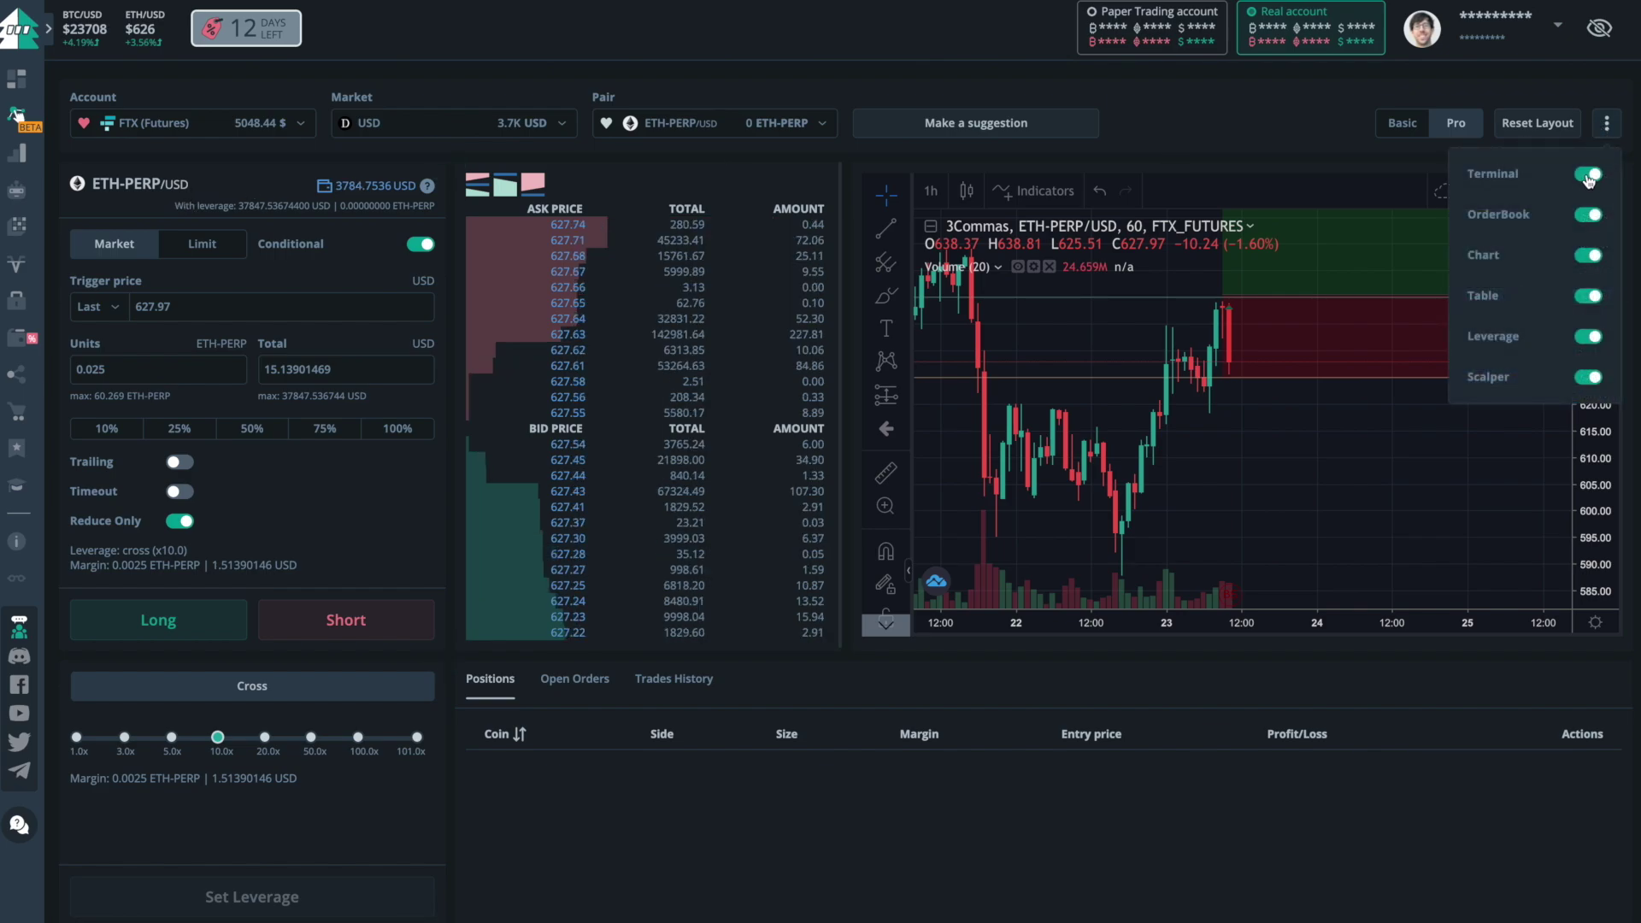
{"action": "left_click", "coordinate": [1588, 175]}
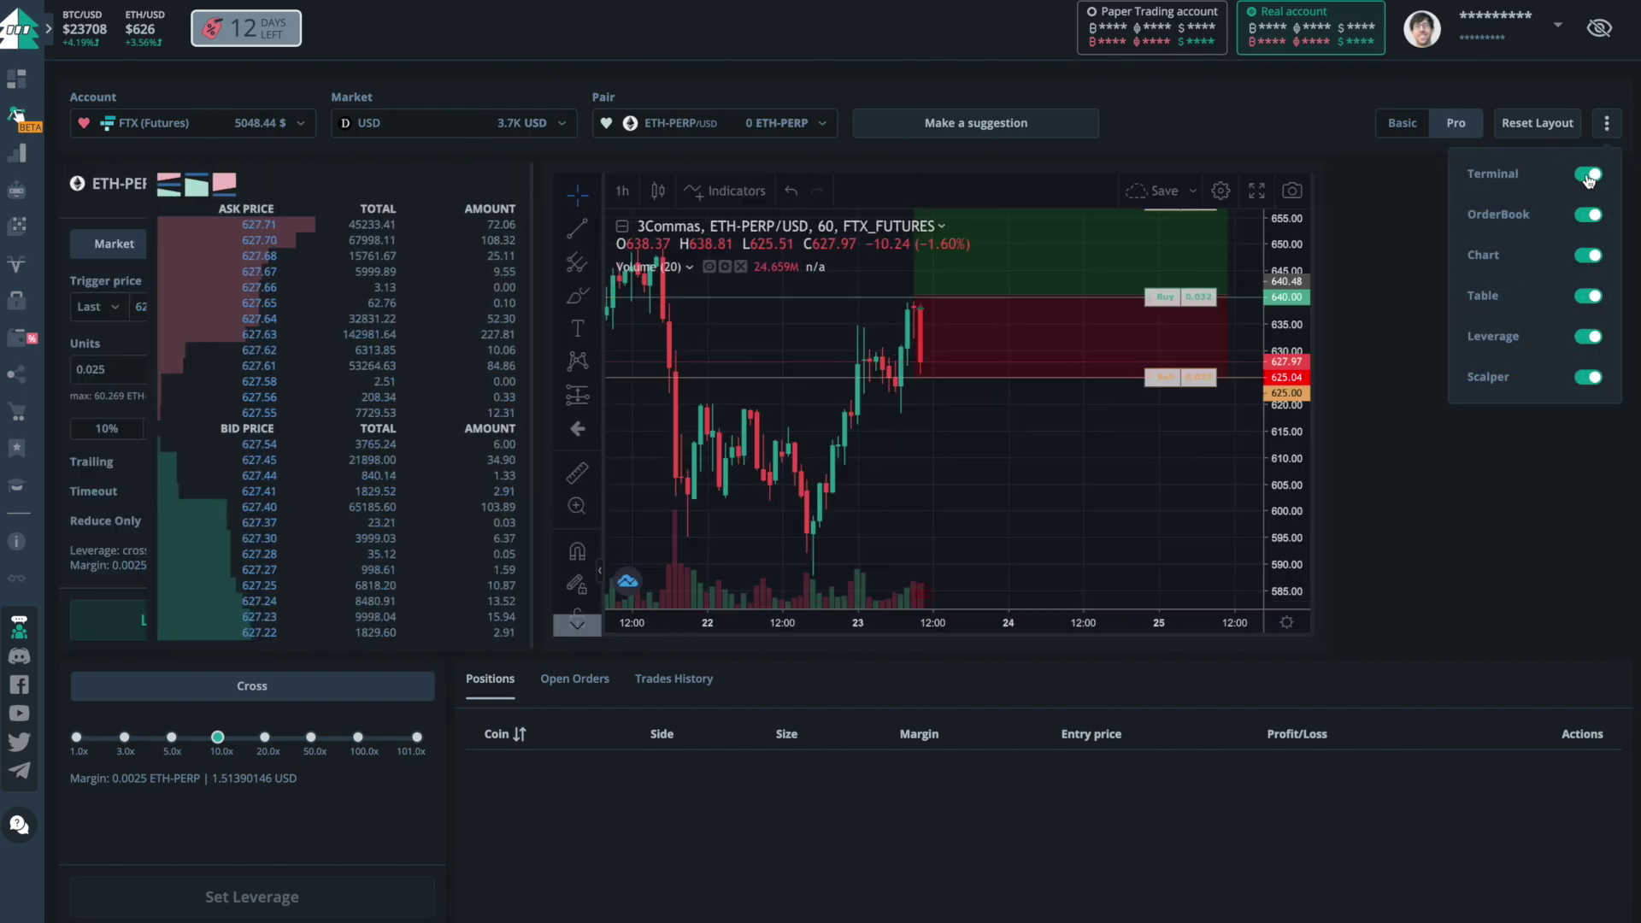
{"action": "left_click", "coordinate": [1572, 95]}
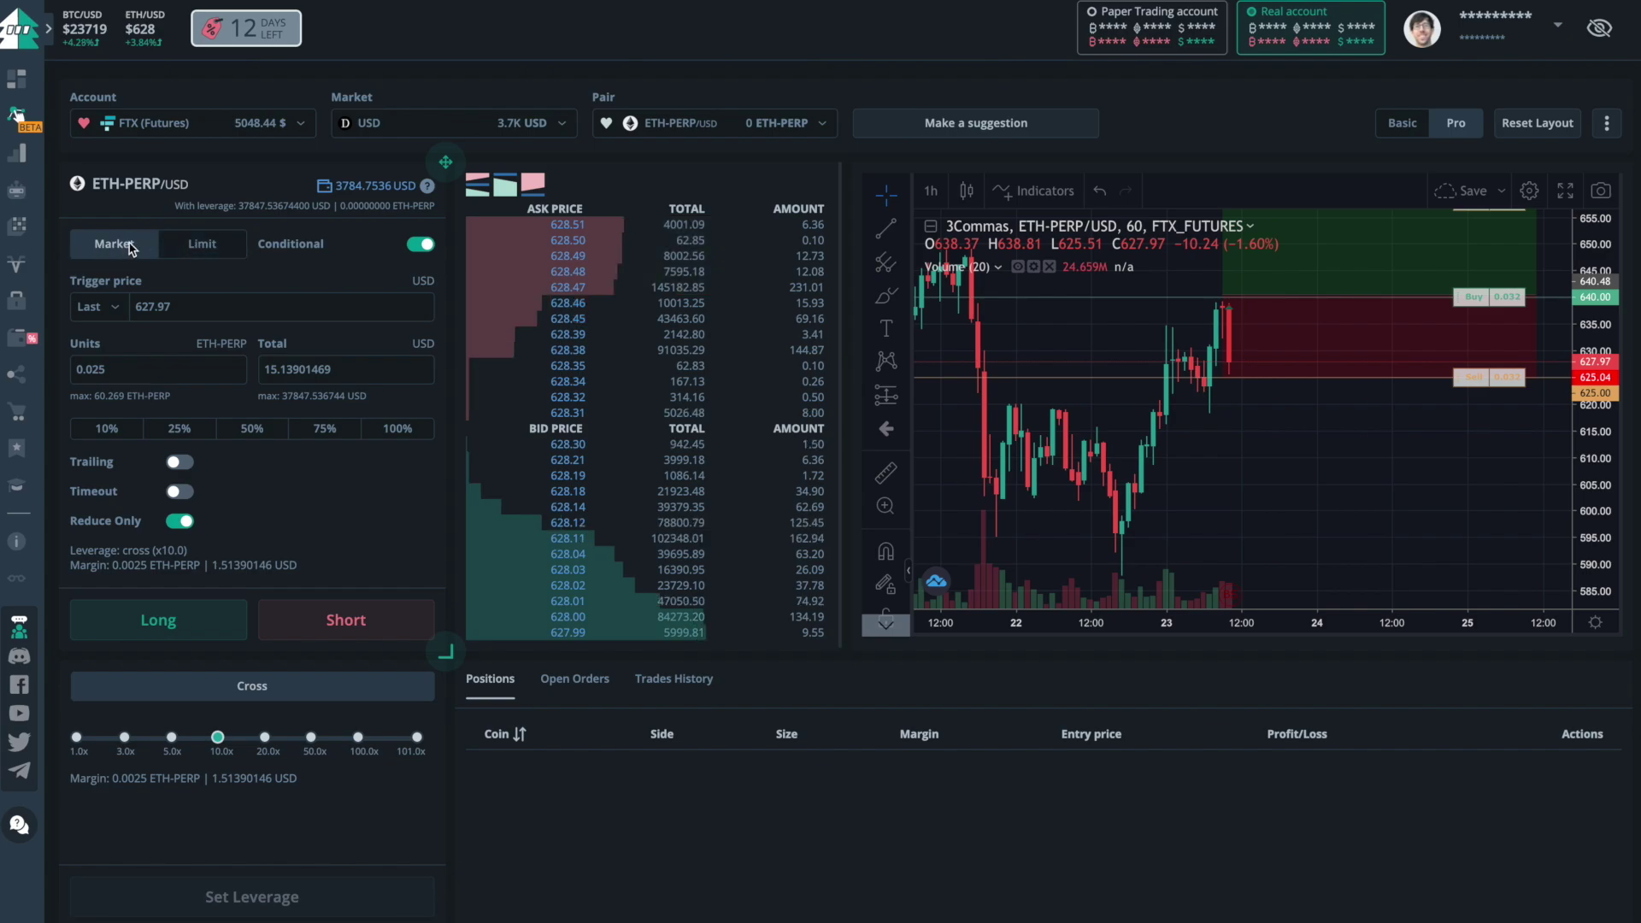
Make it a Limit order at 628.02 with the Conditional toggle off
{"action": "left_click", "coordinate": [228, 249]}
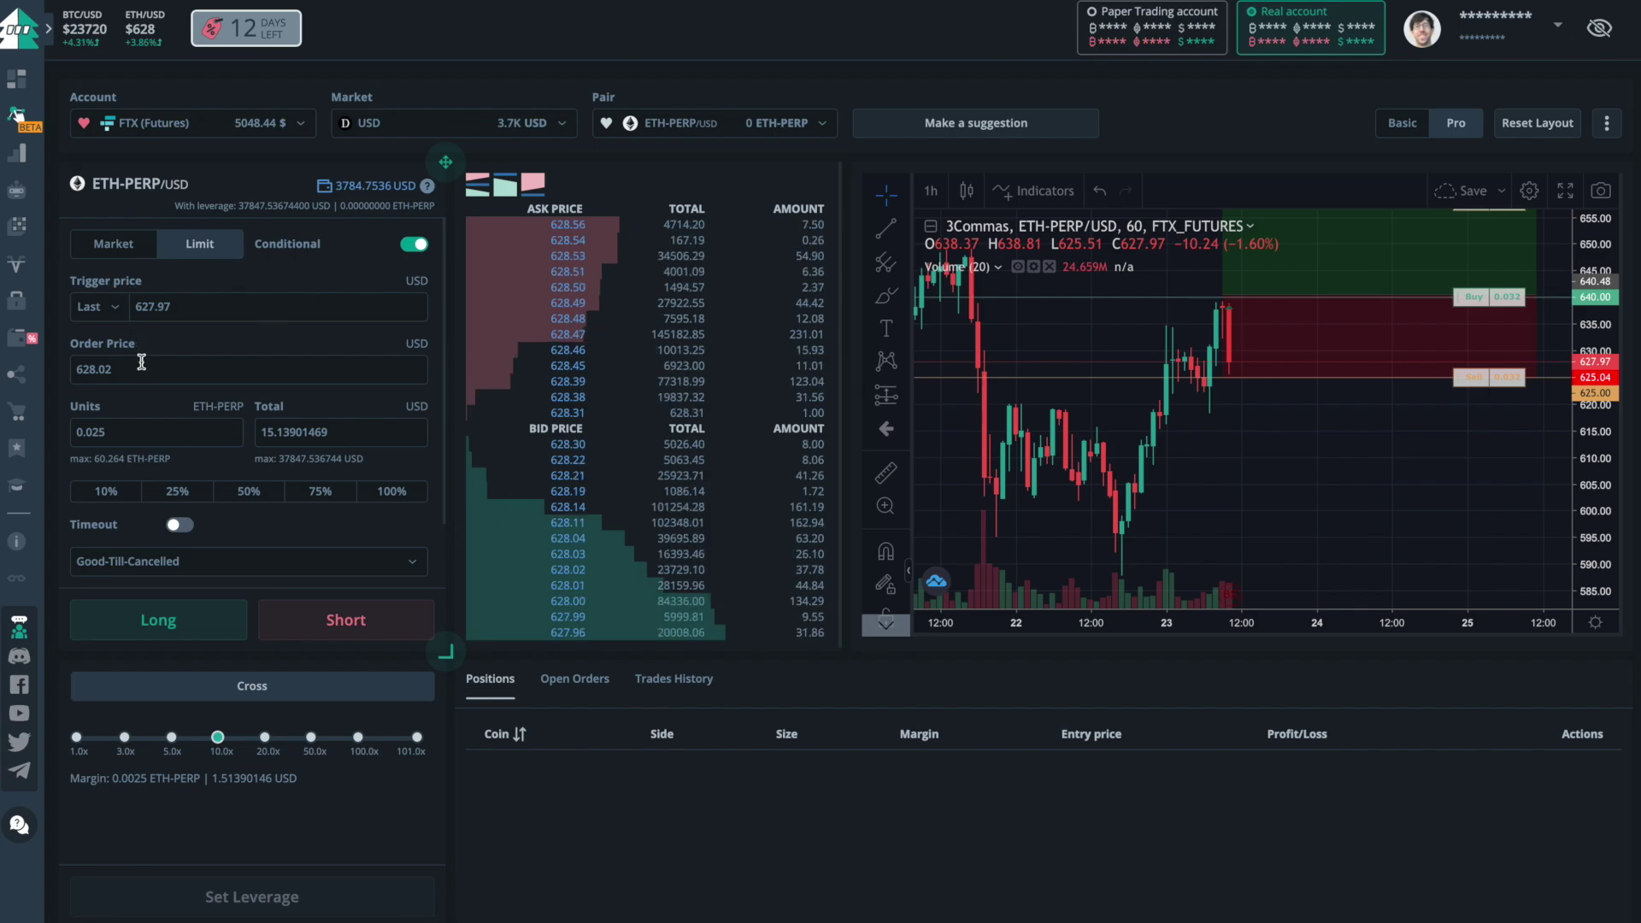
{"action": "left_click", "coordinate": [416, 245]}
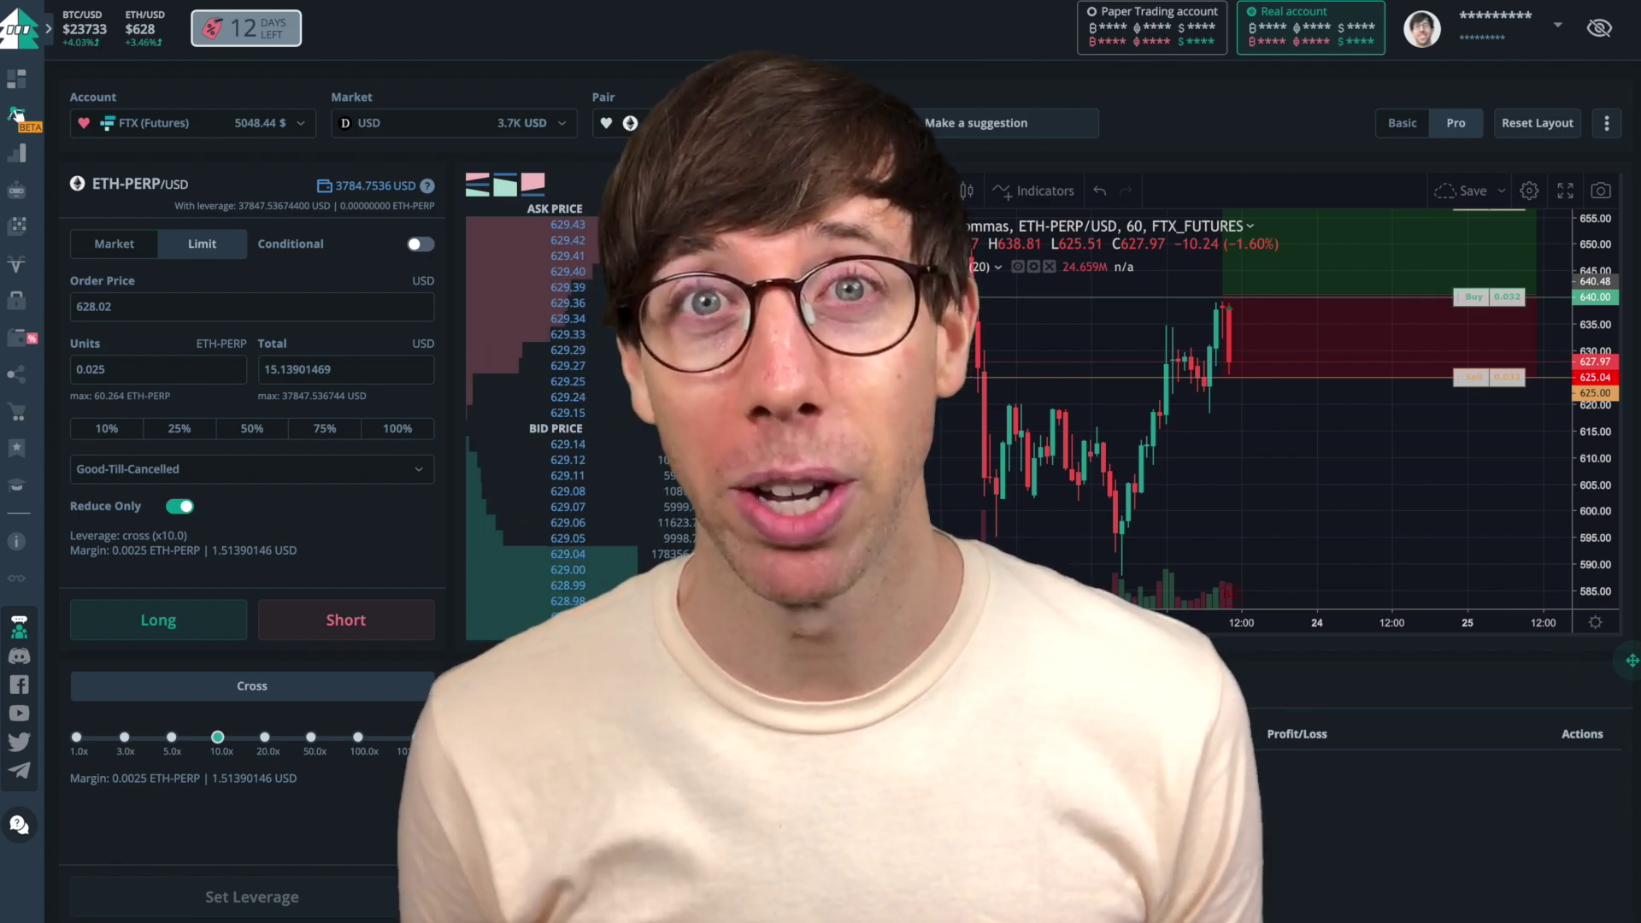
Re-enable Conditional with Last as the trigger price source, and make it a Market order
{"action": "left_click", "coordinate": [416, 244]}
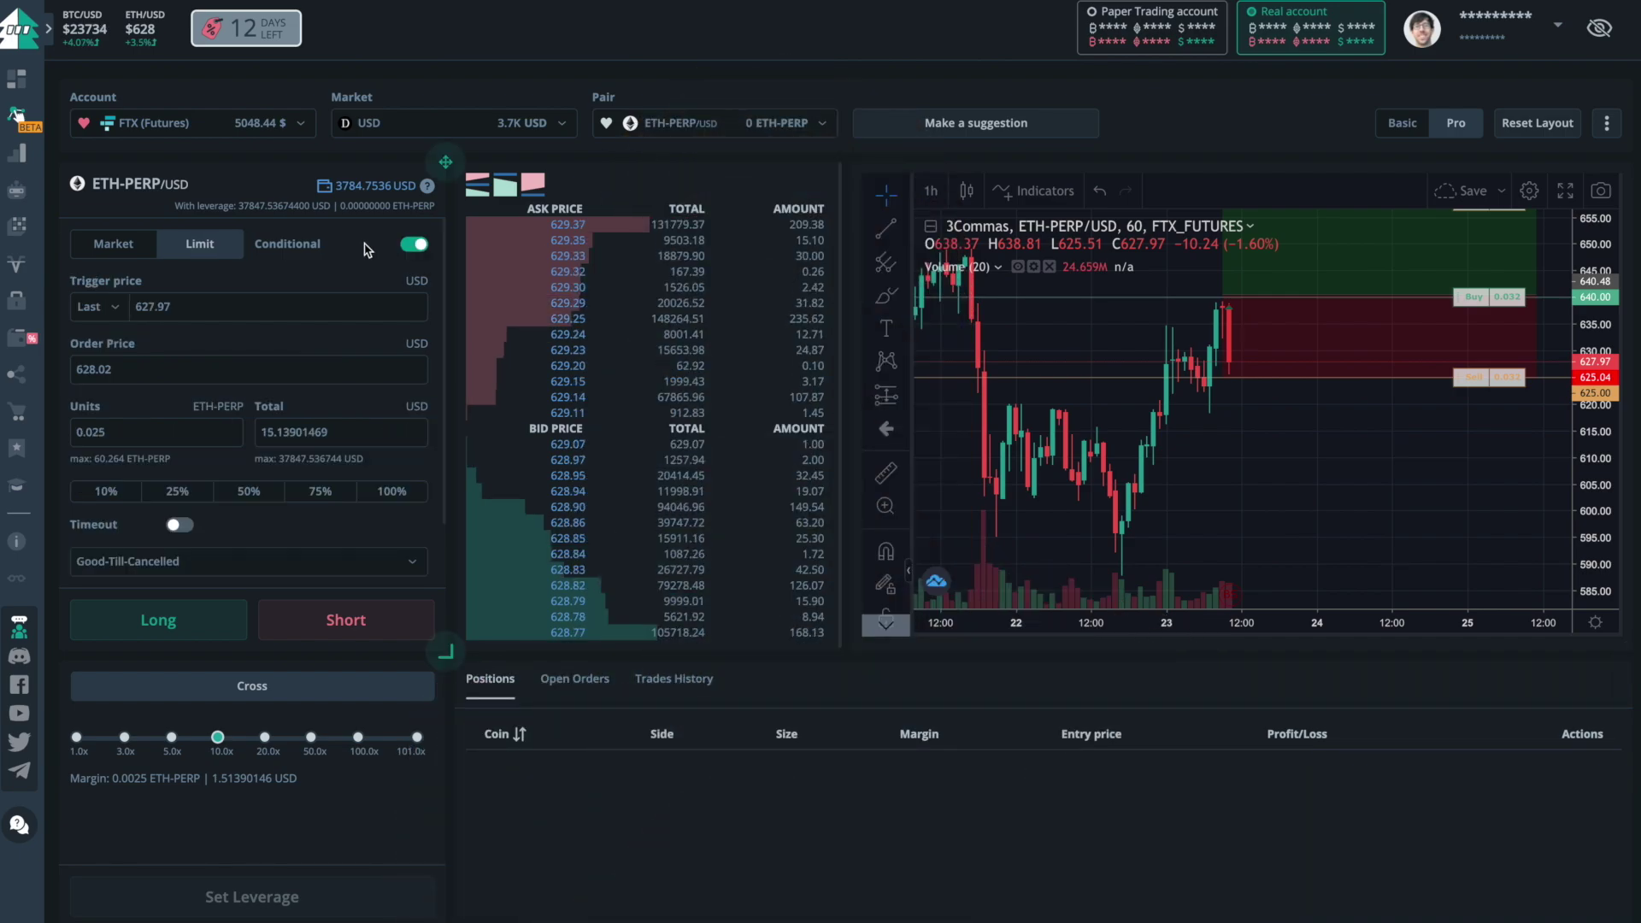
{"action": "left_click", "coordinate": [116, 309]}
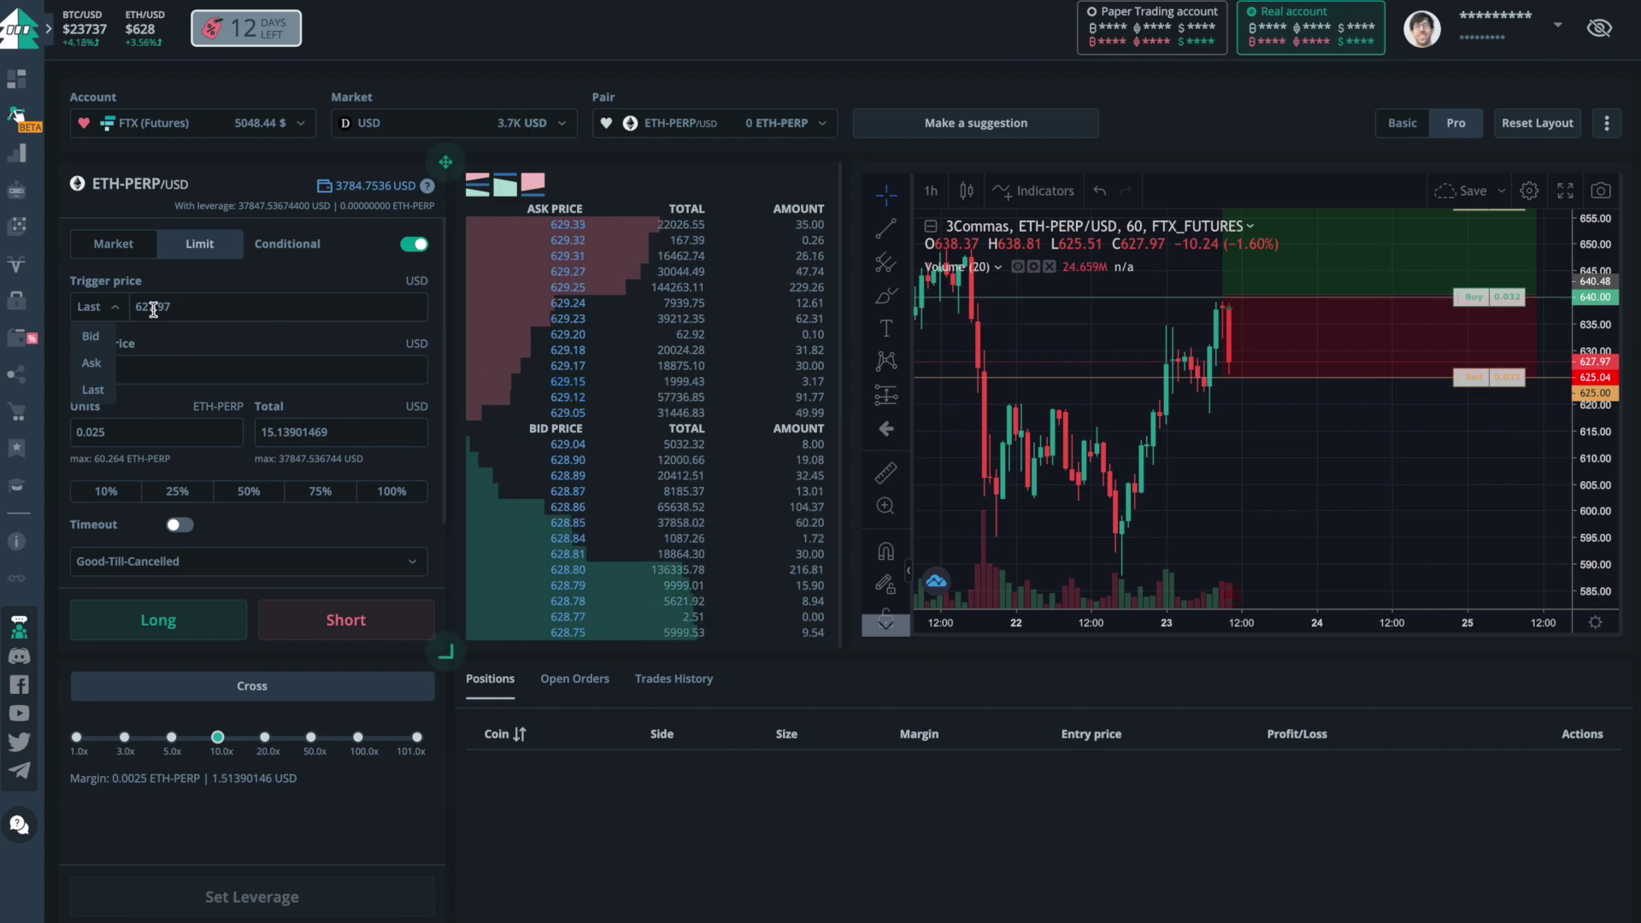
{"action": "left_click", "coordinate": [92, 338]}
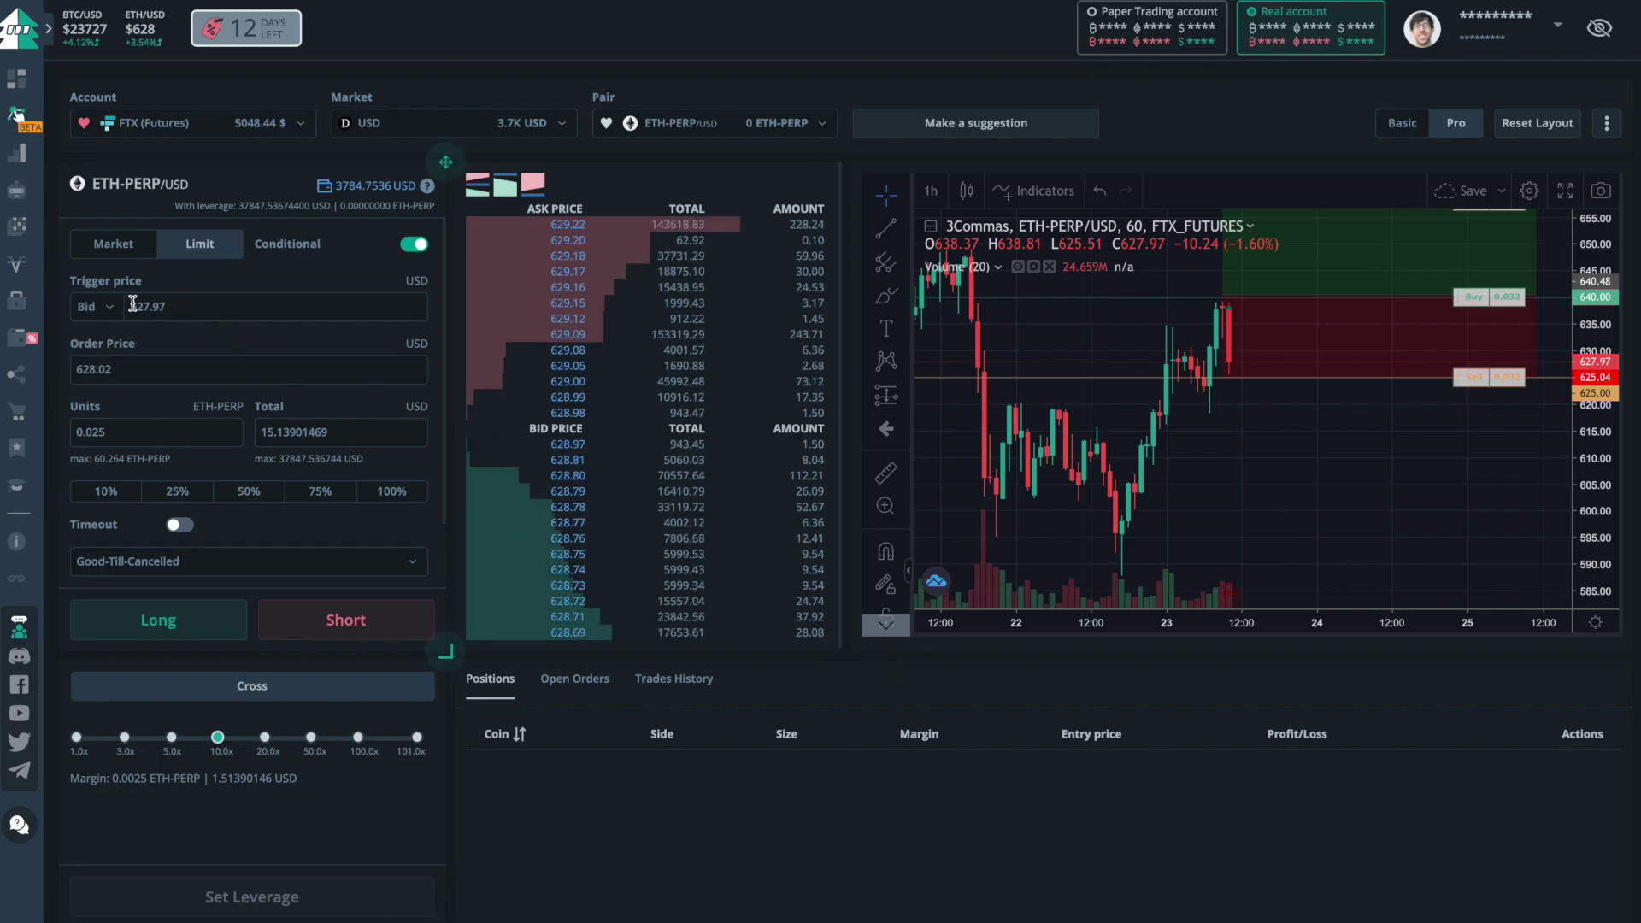
{"action": "left_click", "coordinate": [96, 306]}
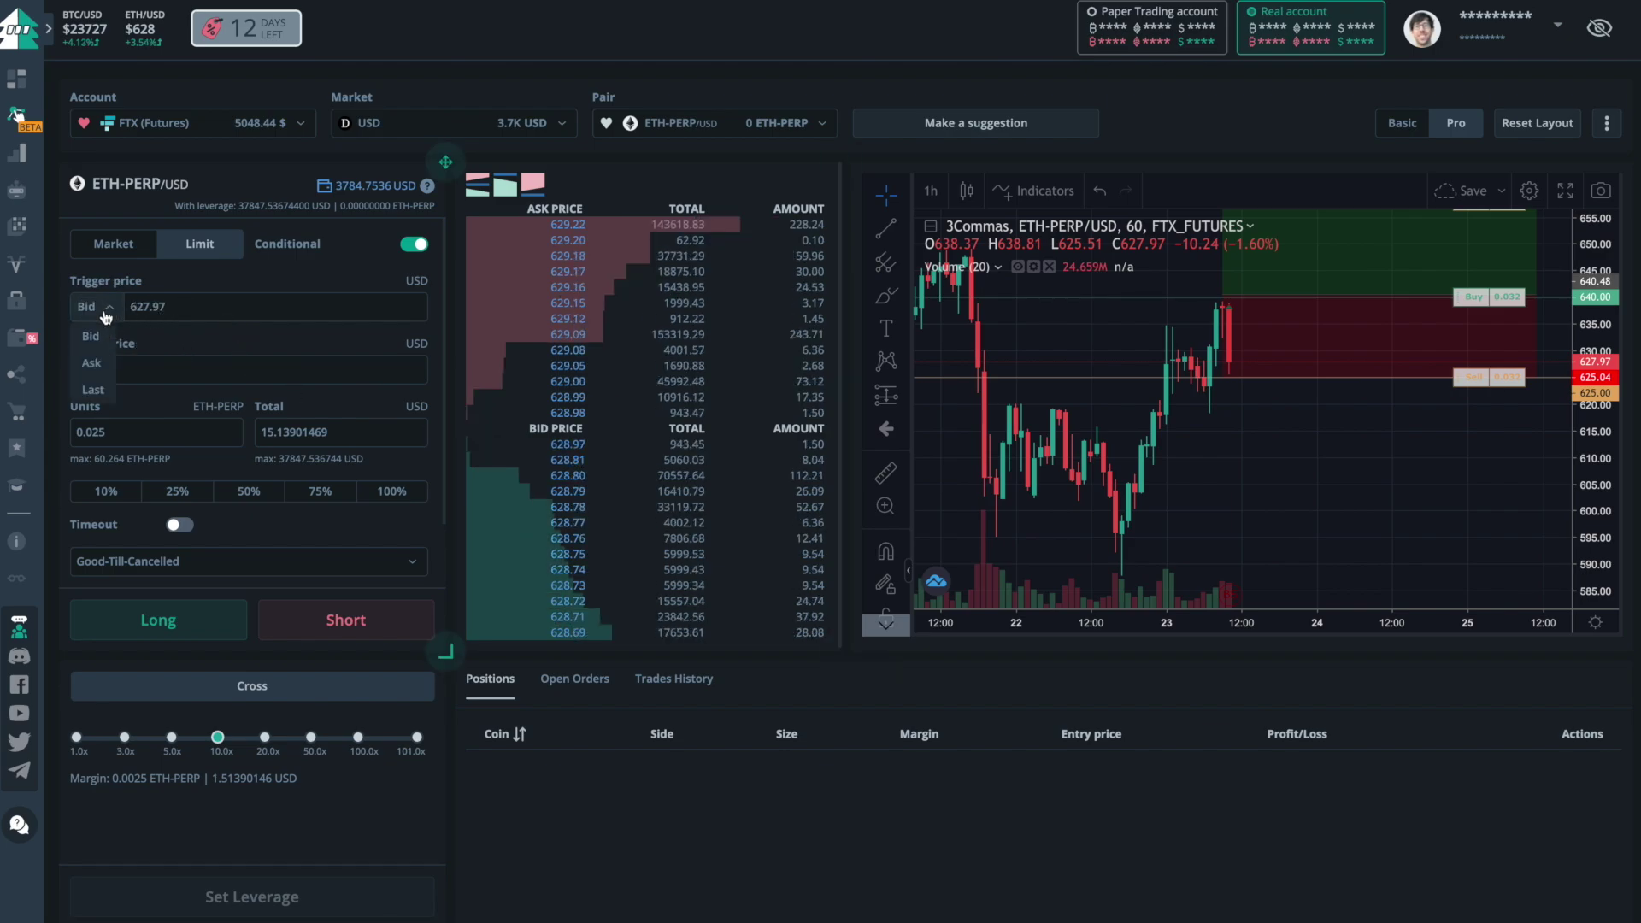
{"action": "left_click", "coordinate": [92, 390]}
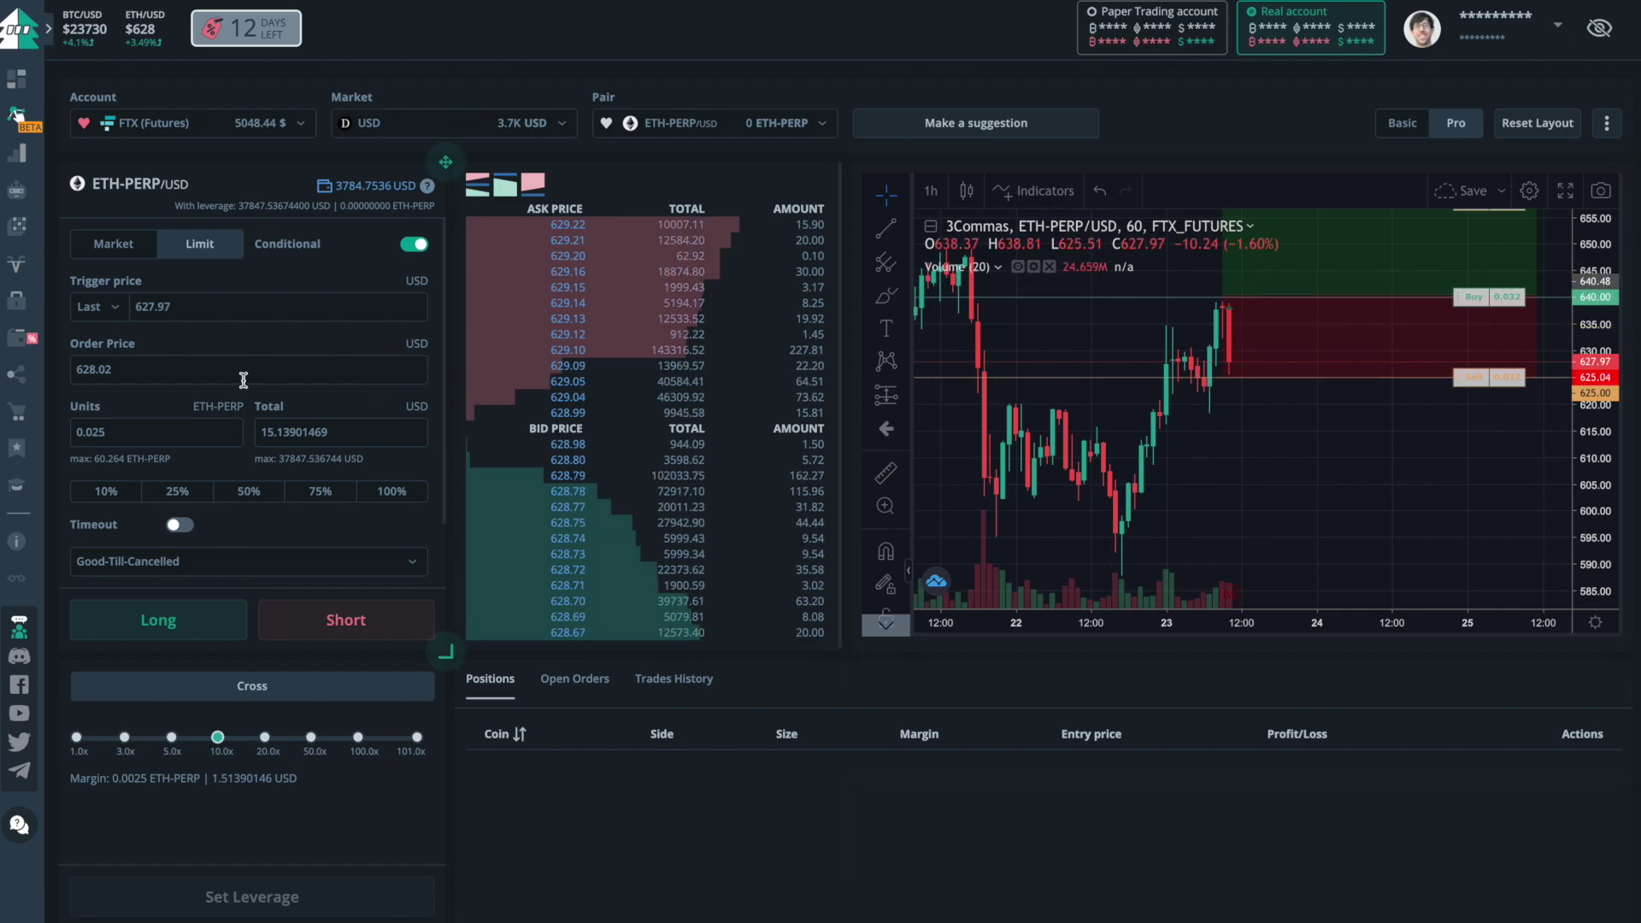
{"action": "left_click", "coordinate": [119, 254]}
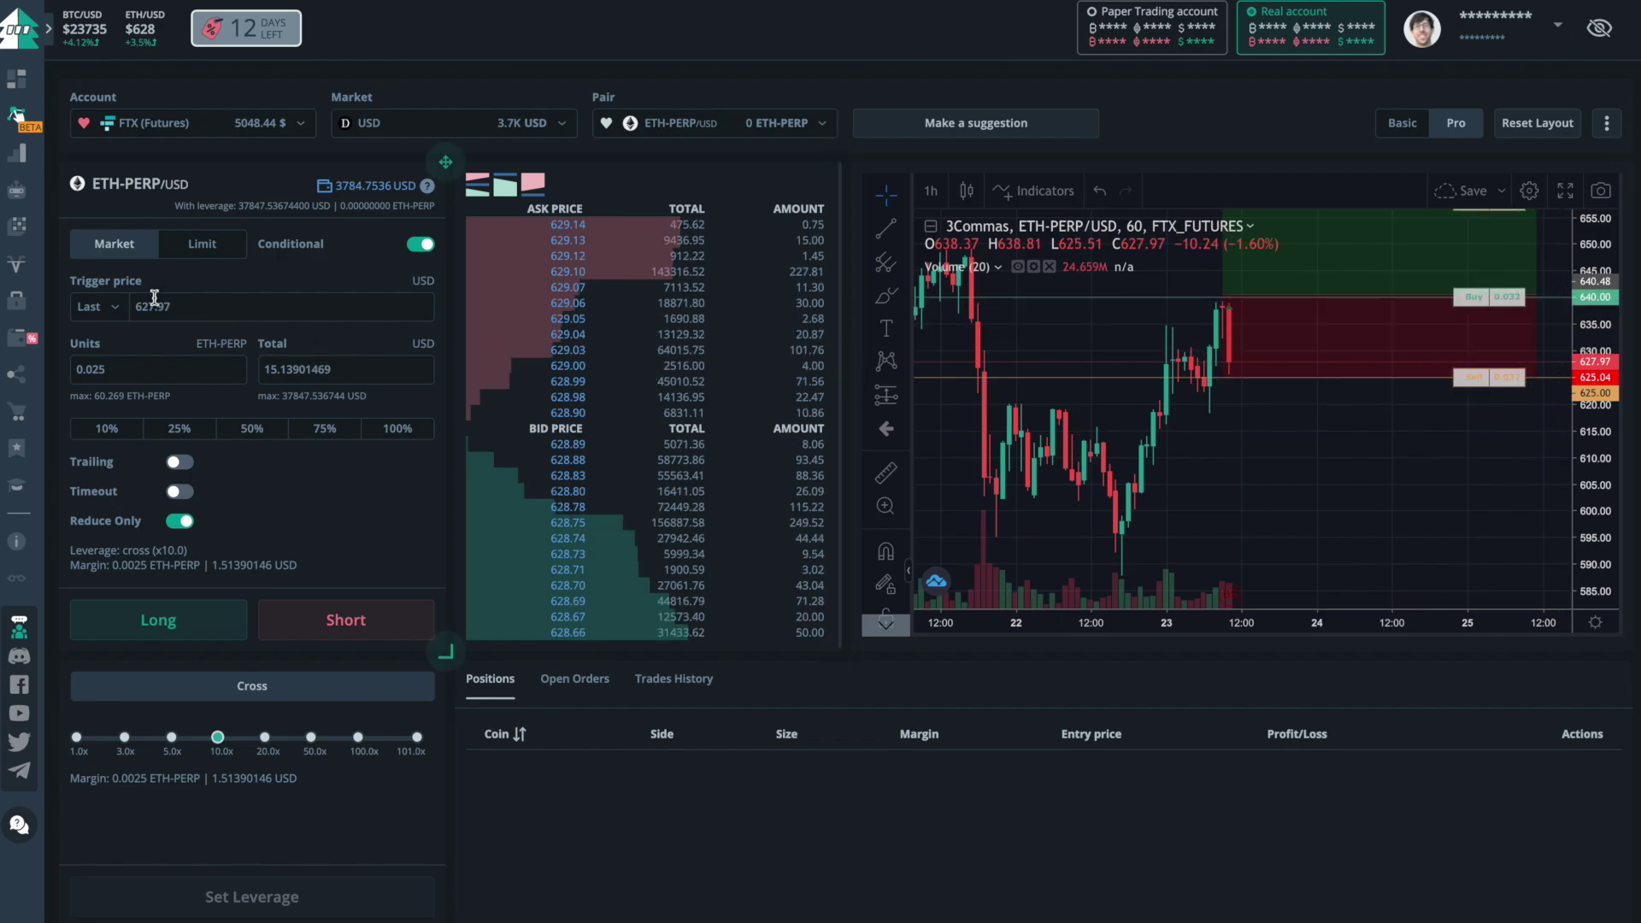
Change the trigger price to 640 and try the 10%–100% size buttons, ending at 10%
{"action": "left_click_drag", "start_coordinate": [142, 306], "coordinate": [308, 314]}
{"action": "type", "text": "40"}
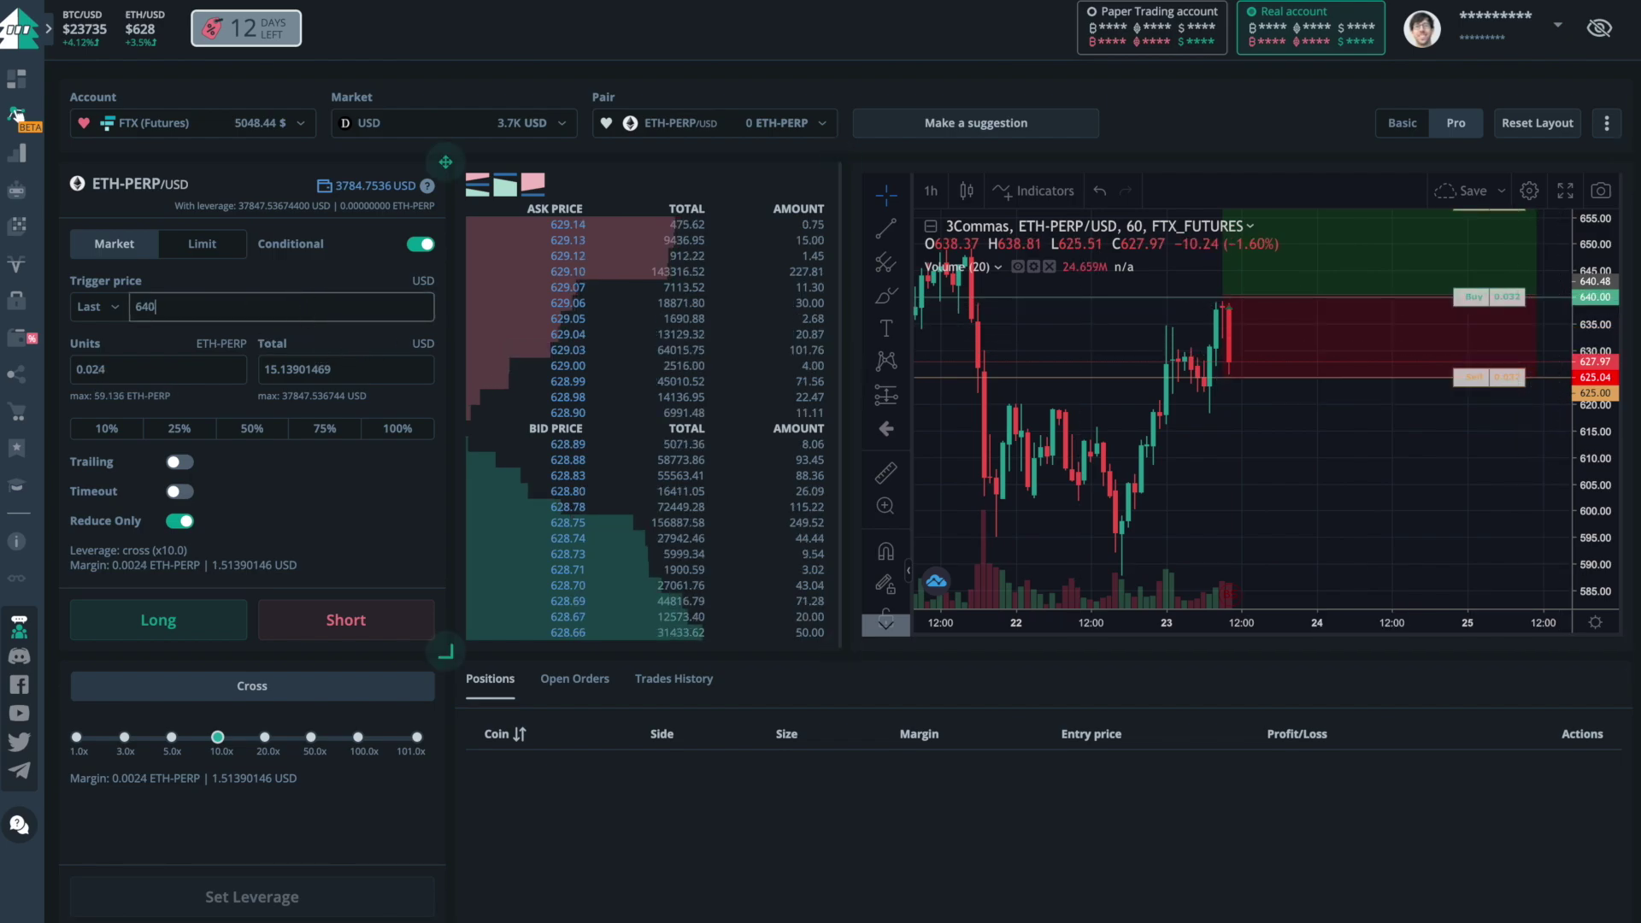
{"action": "left_click", "coordinate": [262, 294]}
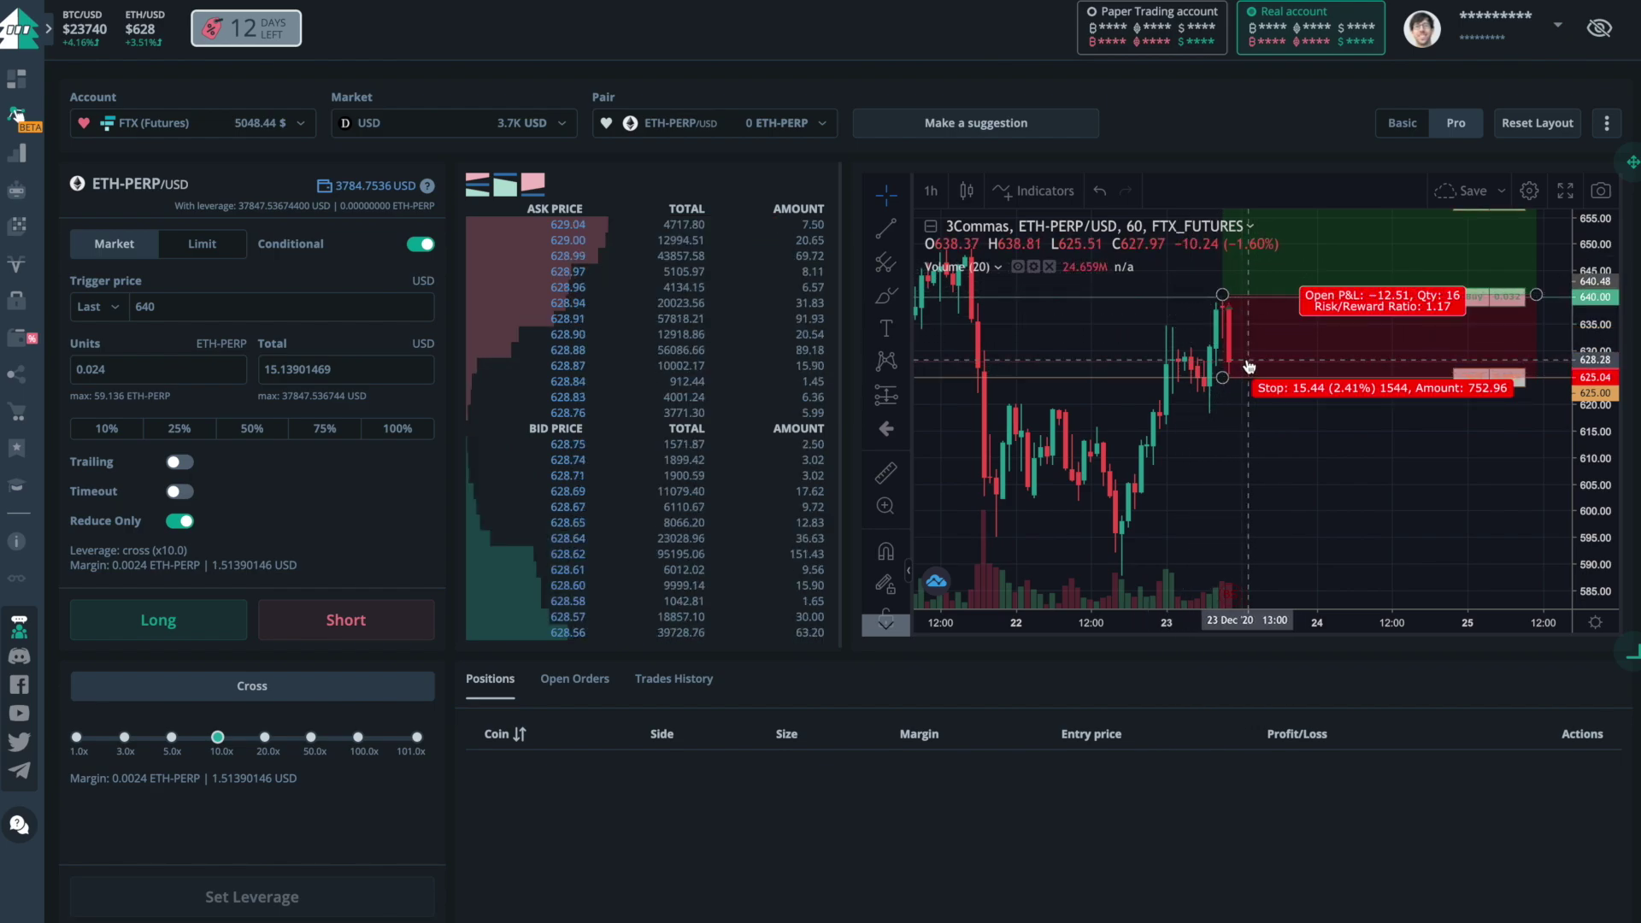
{"action": "left_click", "coordinate": [107, 436]}
{"action": "left_click", "coordinate": [197, 432]}
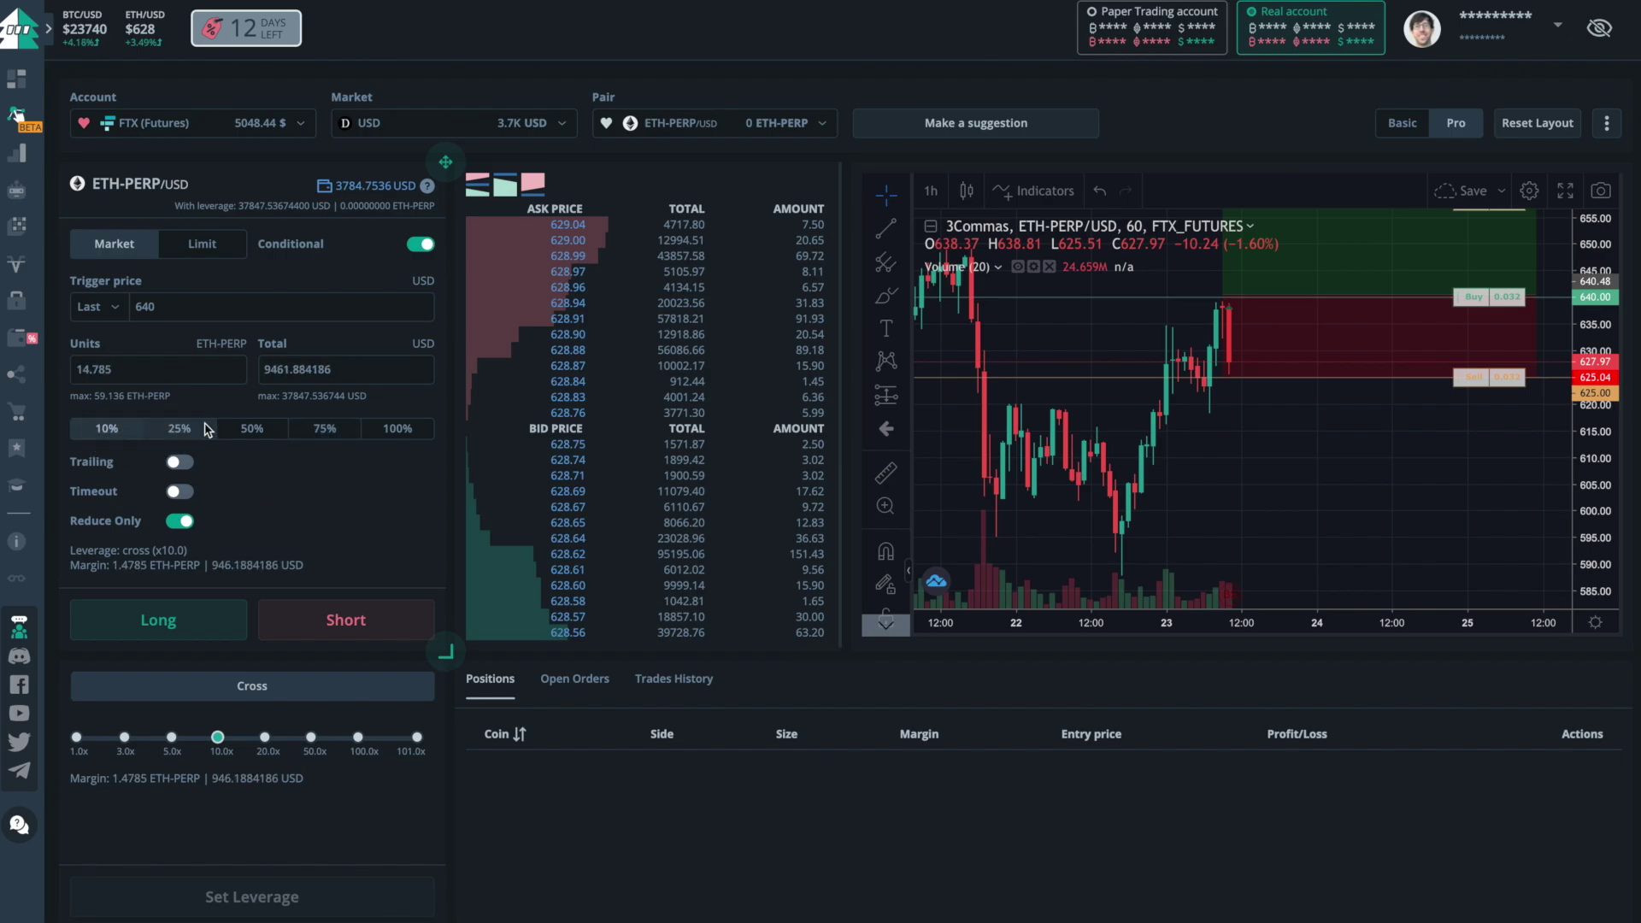
{"action": "left_click", "coordinate": [242, 436]}
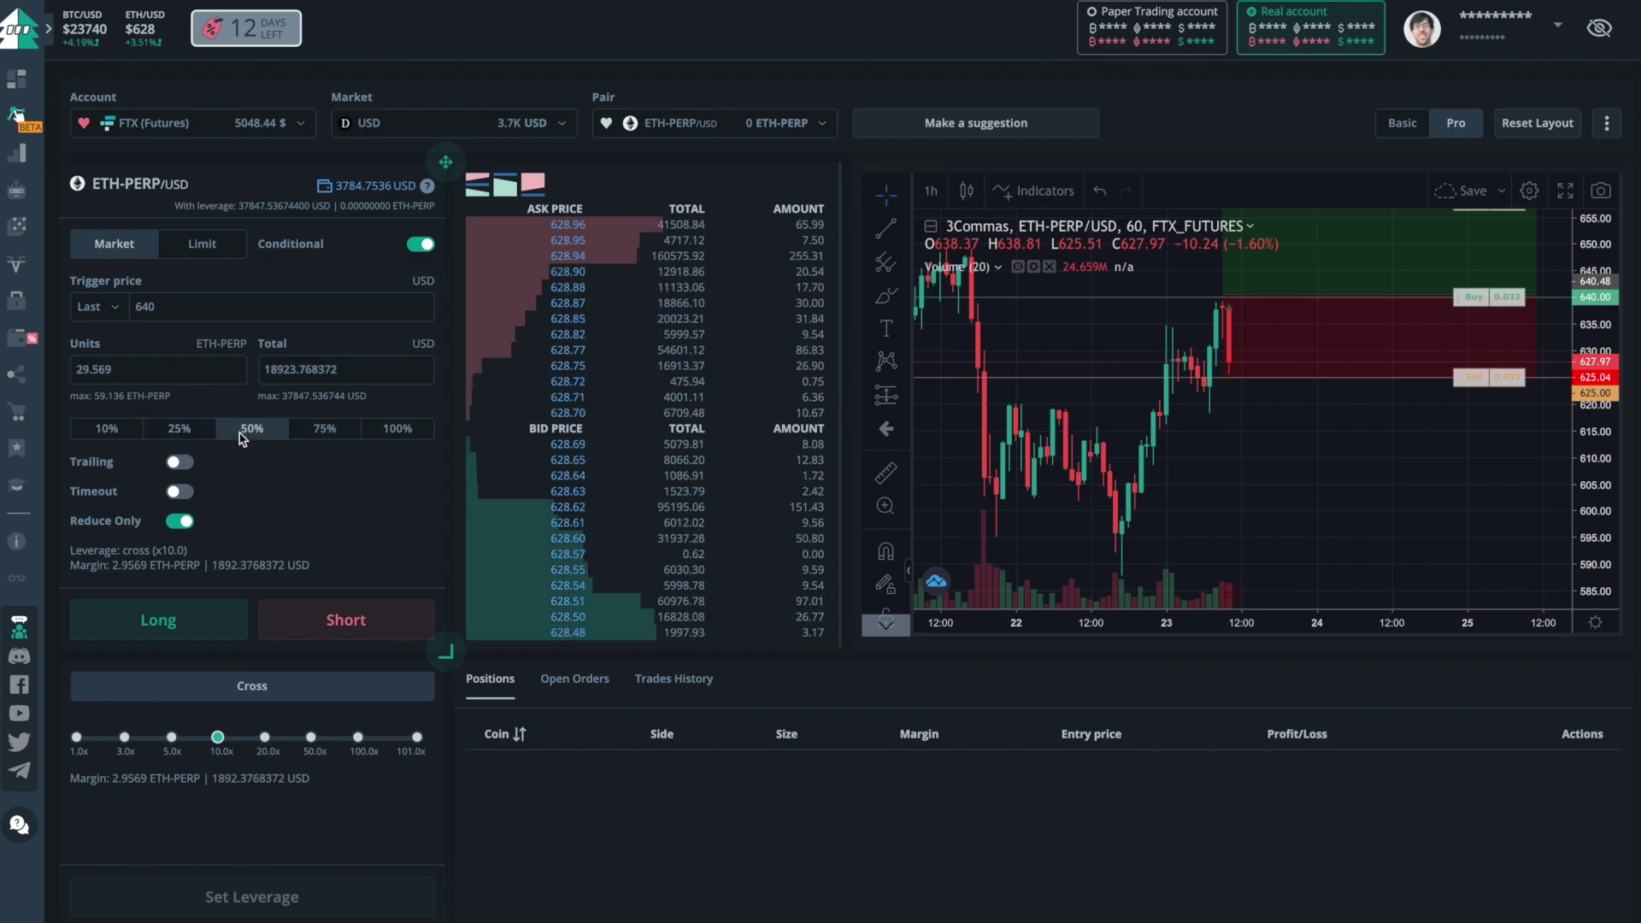
{"action": "left_click", "coordinate": [323, 432]}
{"action": "left_click", "coordinate": [387, 430]}
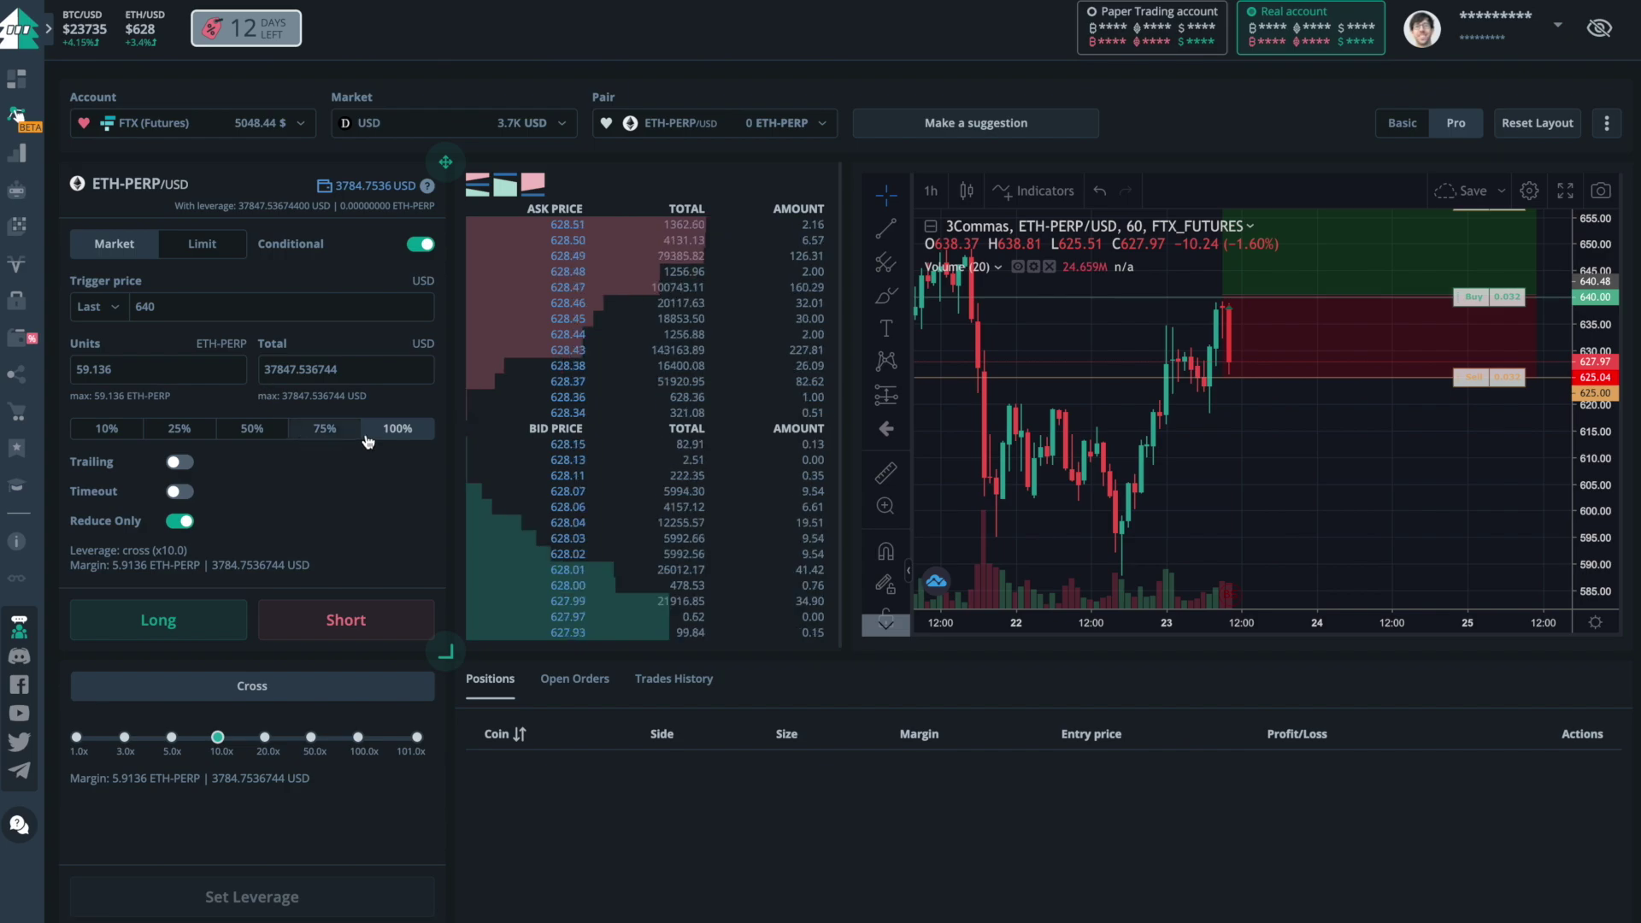
{"action": "left_click", "coordinate": [109, 432]}
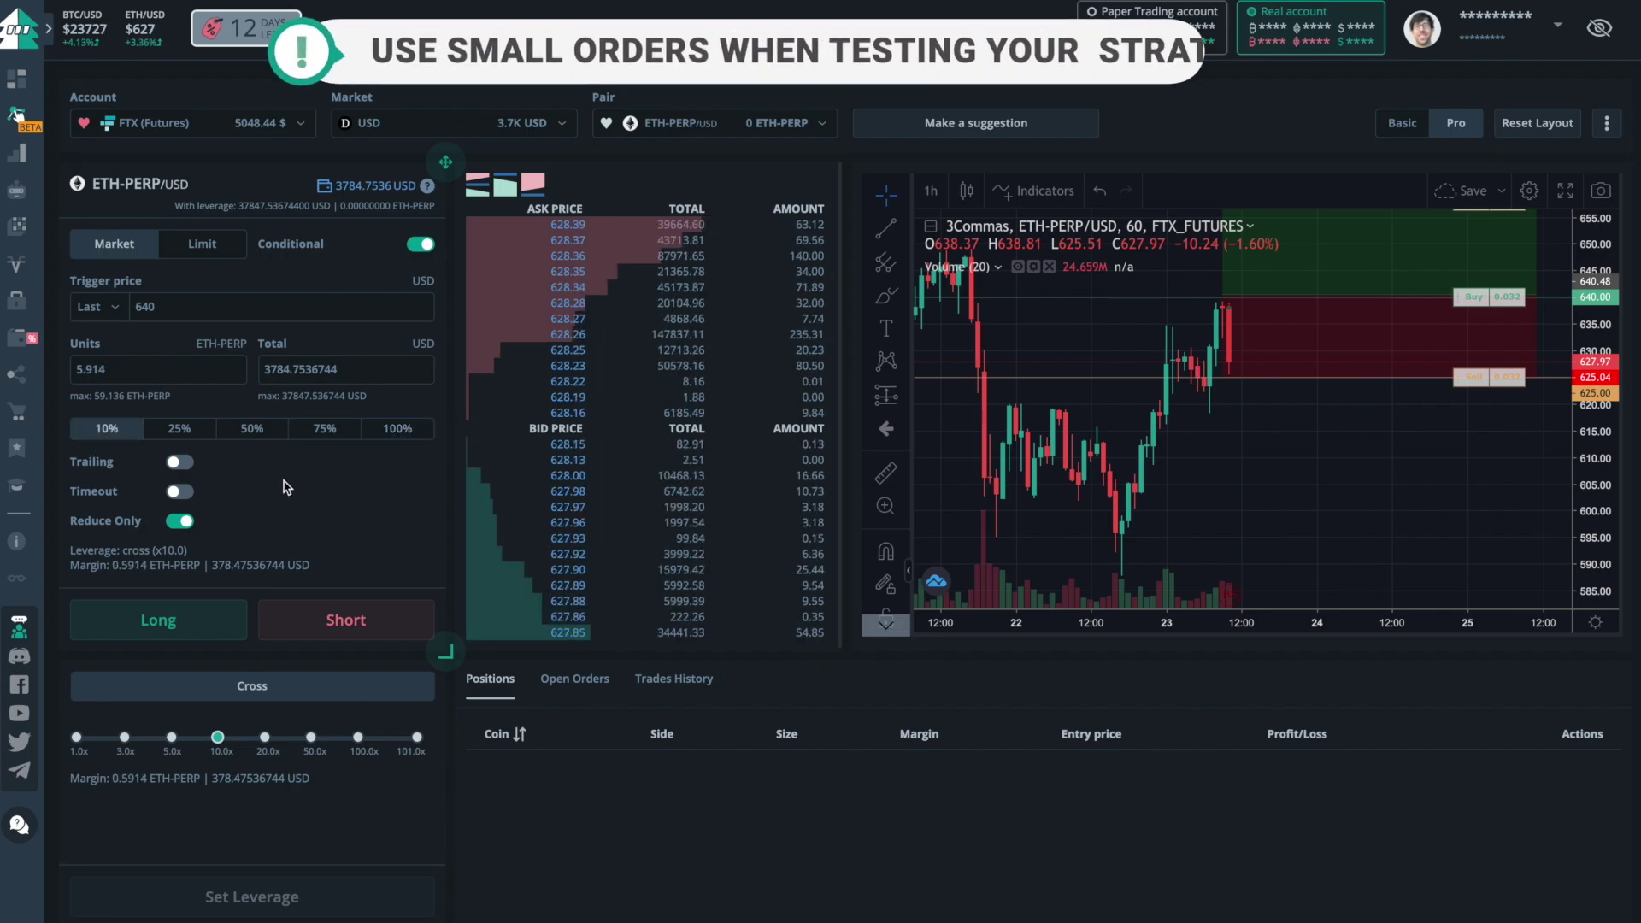
Enter 0.01 in Units, then set the Total to 10 USD (about 0.016 ETH-PERP)
{"action": "double_click", "coordinate": [133, 370]}
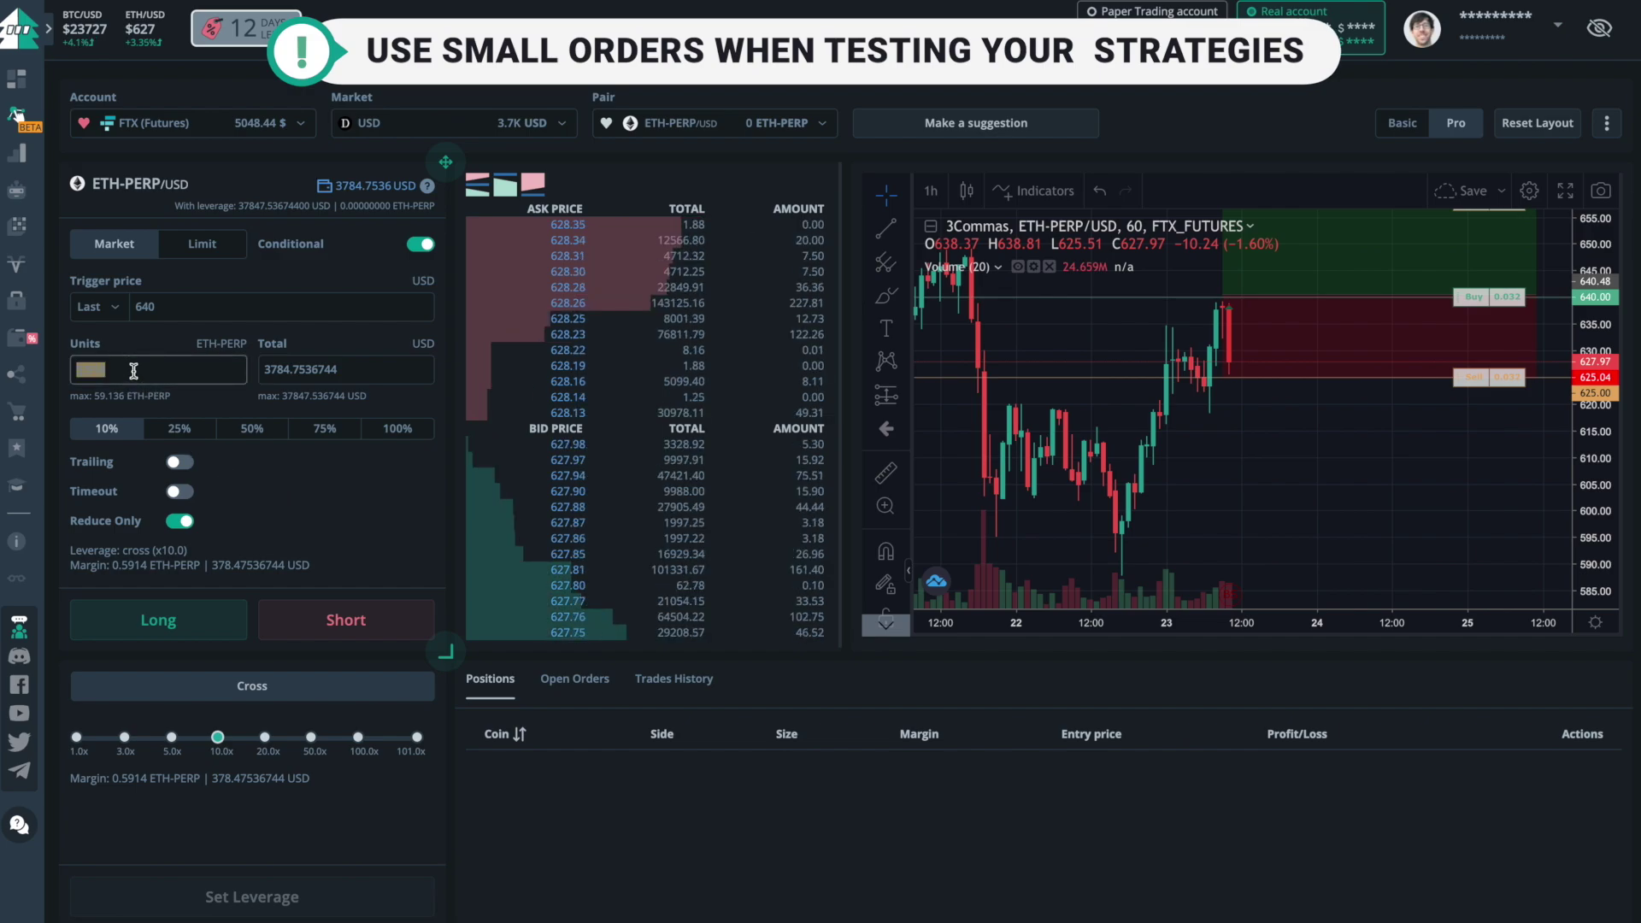
{"action": "type", "text": "0.1"}
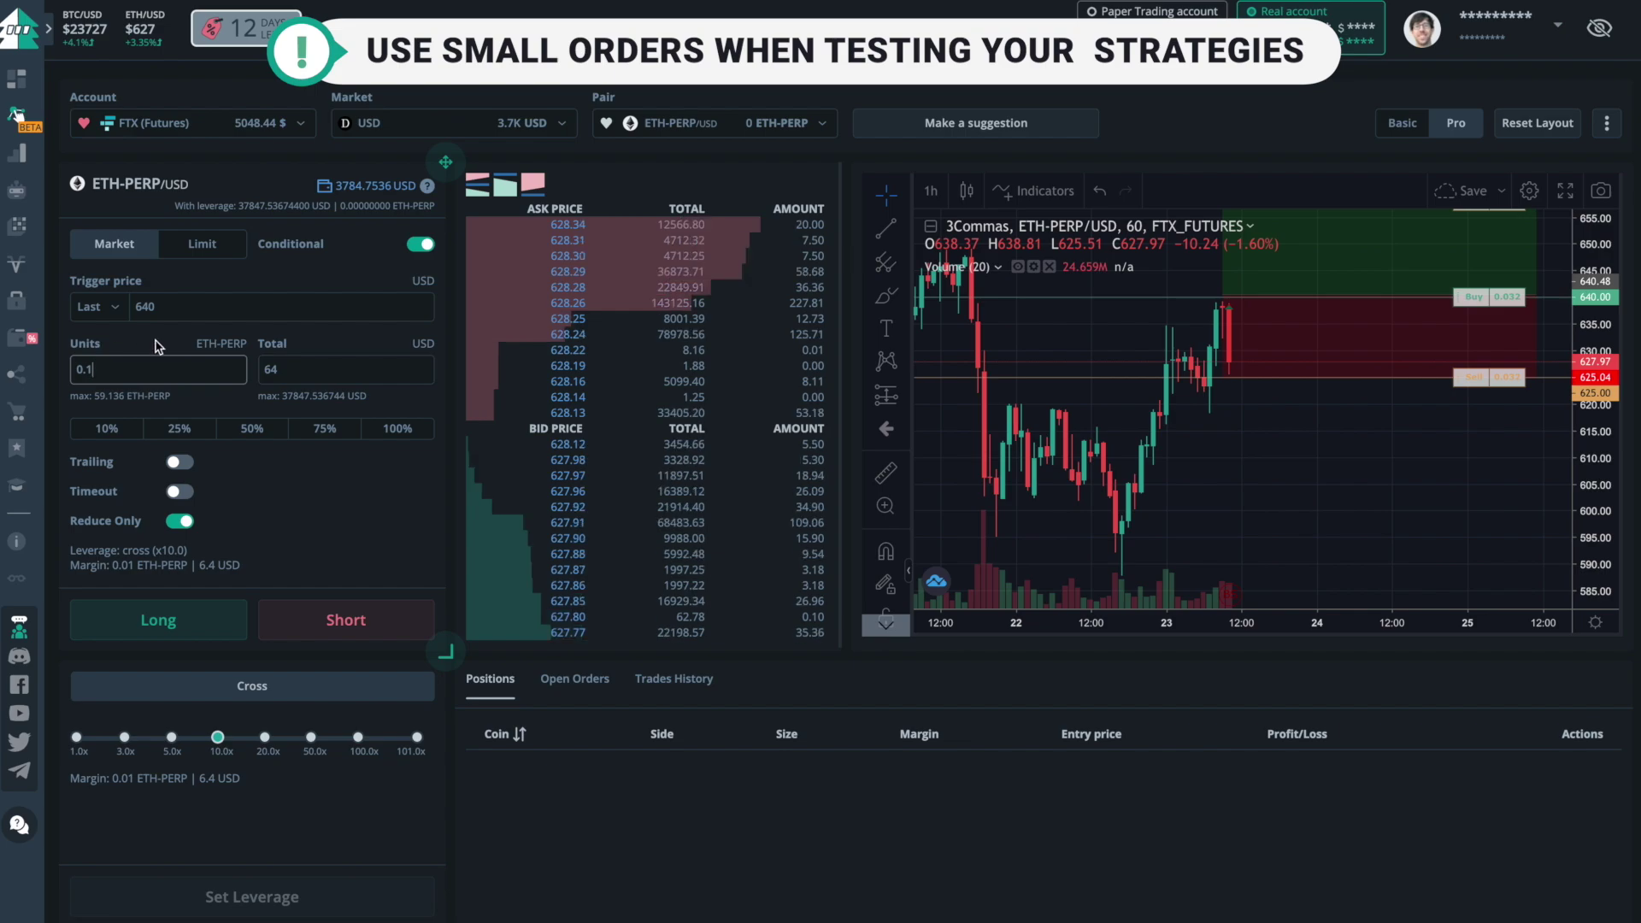
{"action": "key", "text": "BackSpace"}
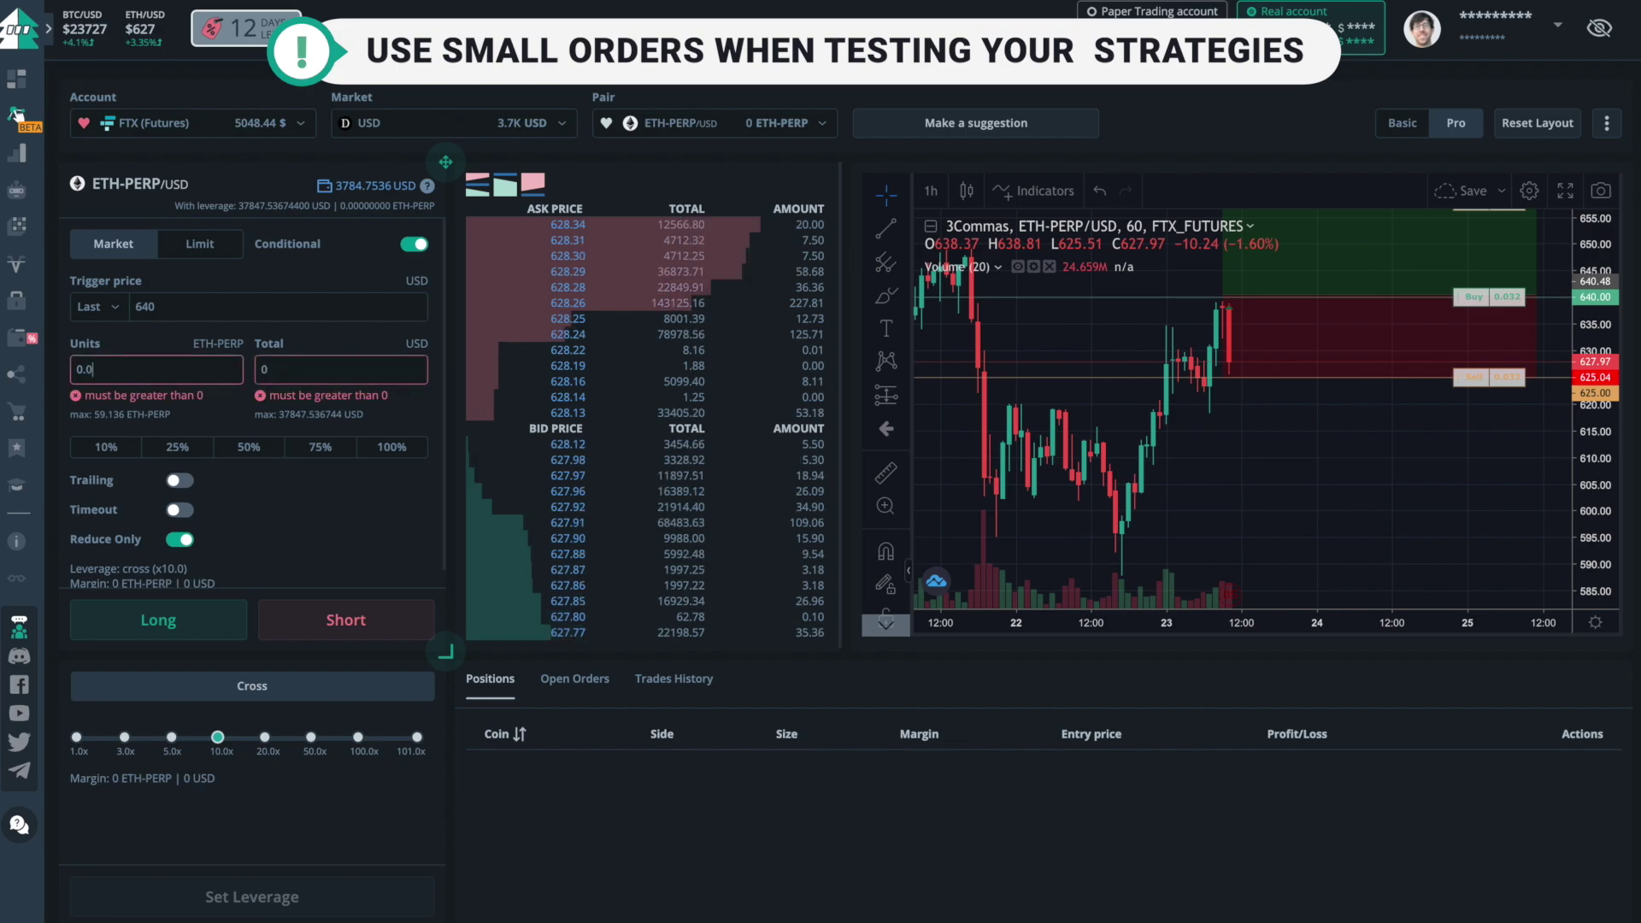
{"action": "type", "text": "01"}
{"action": "left_click", "coordinate": [306, 510]}
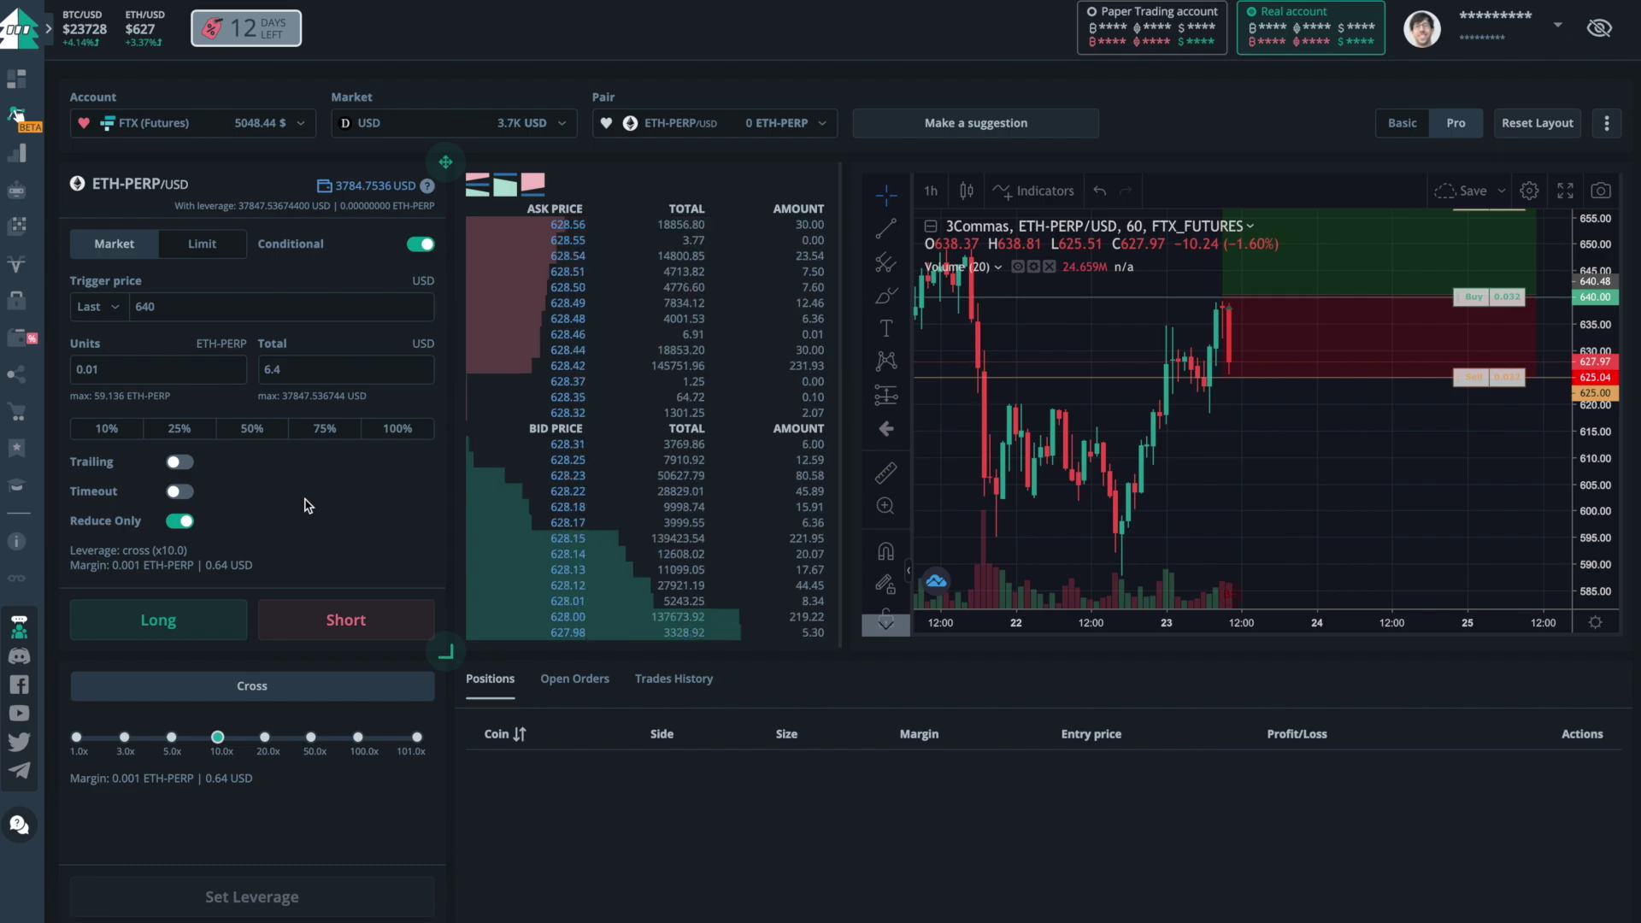
{"action": "left_click", "coordinate": [308, 370]}
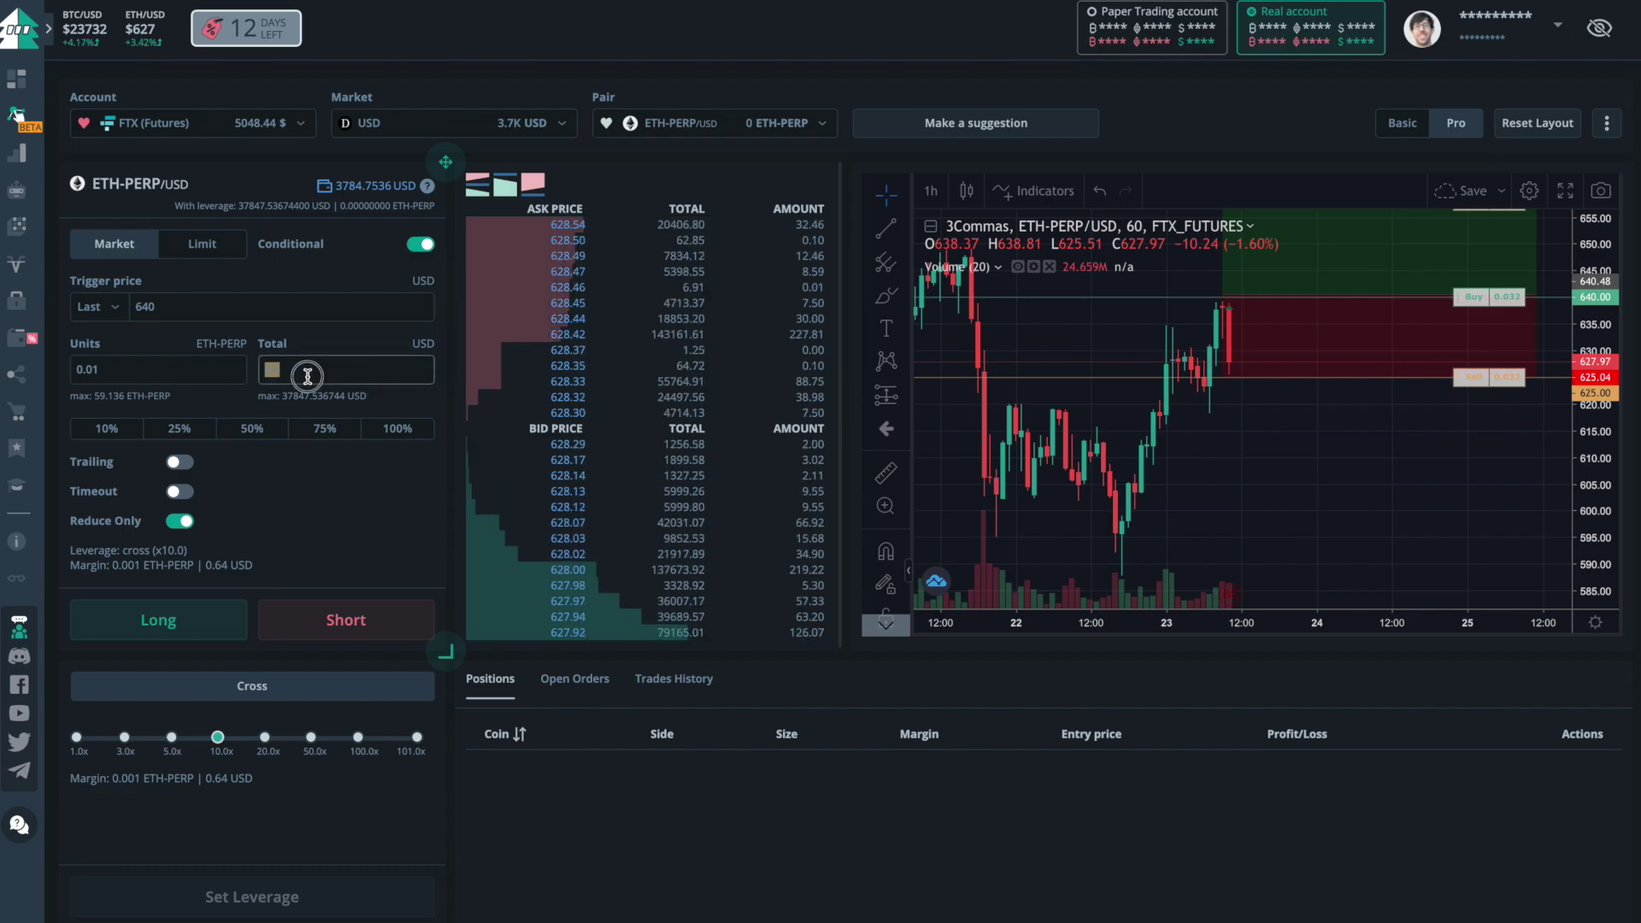
{"action": "key", "text": "ctrl+a"}
{"action": "type", "text": "10"}
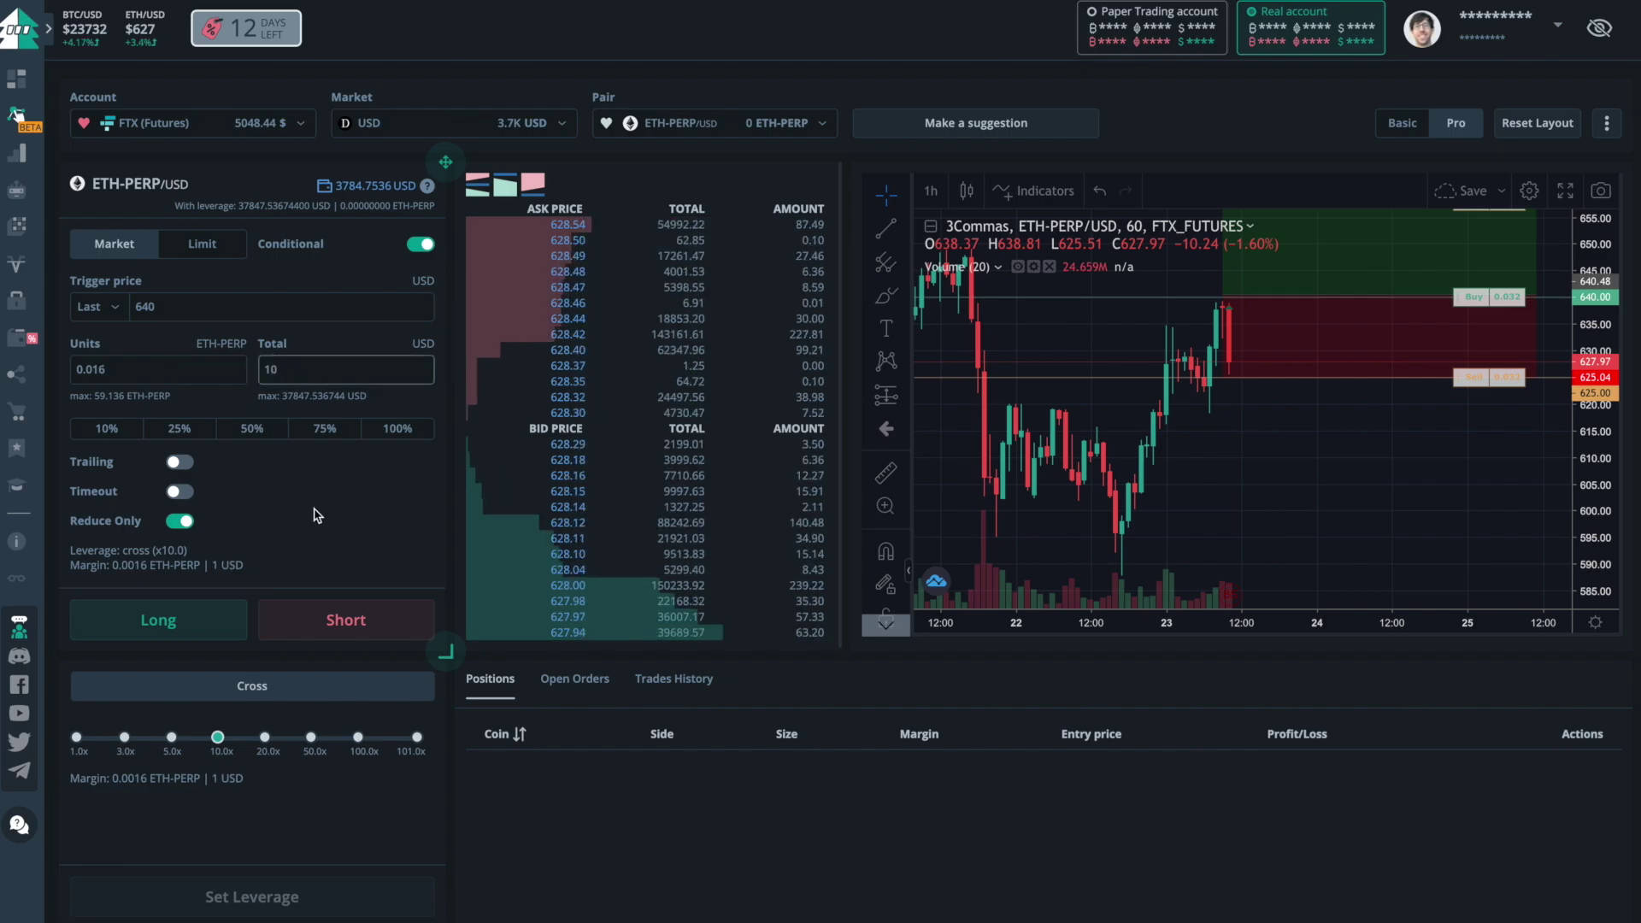
{"action": "left_click", "coordinate": [316, 519]}
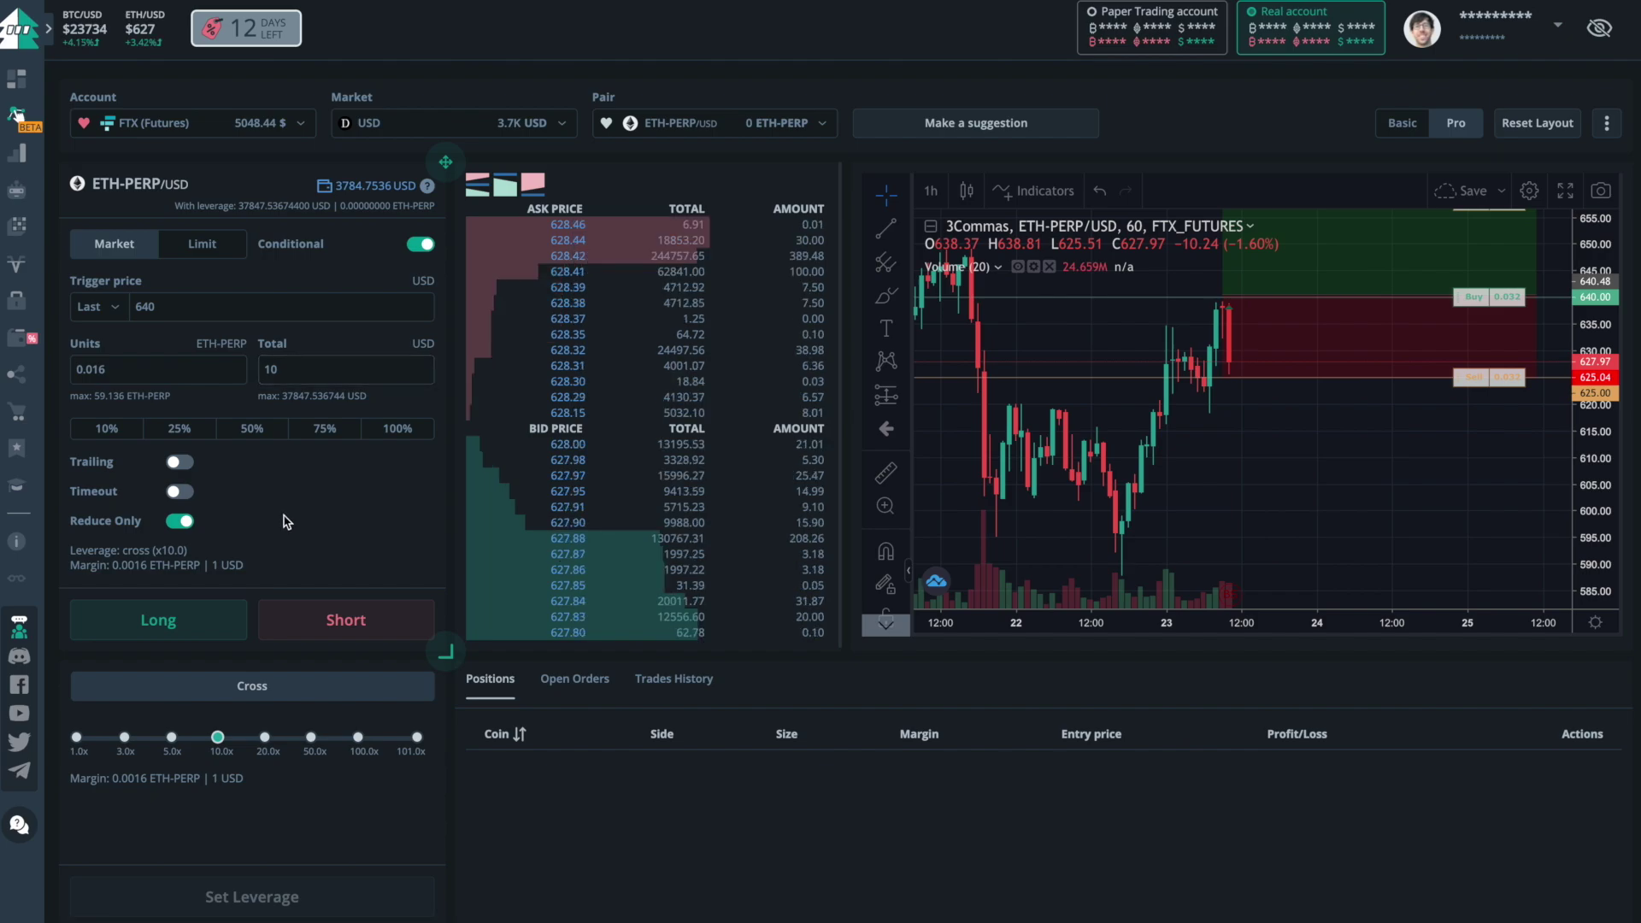
{"action": "left_click", "coordinate": [180, 466]}
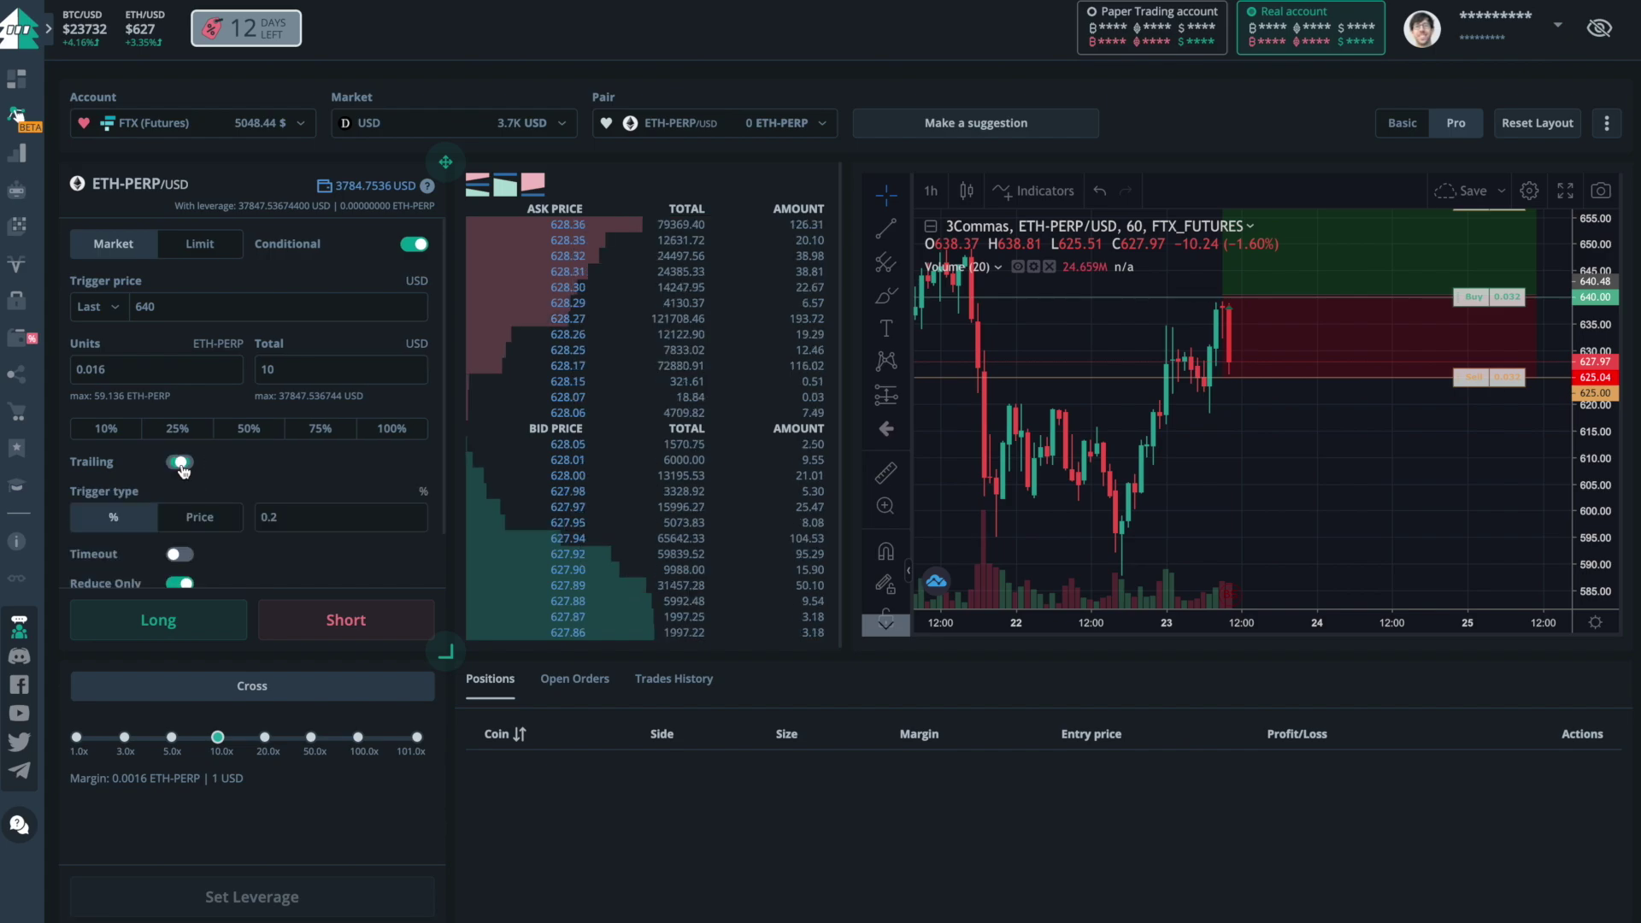
{"action": "scroll", "coordinate": [255, 479], "scroll_direction": "down", "scroll_amount": 1}
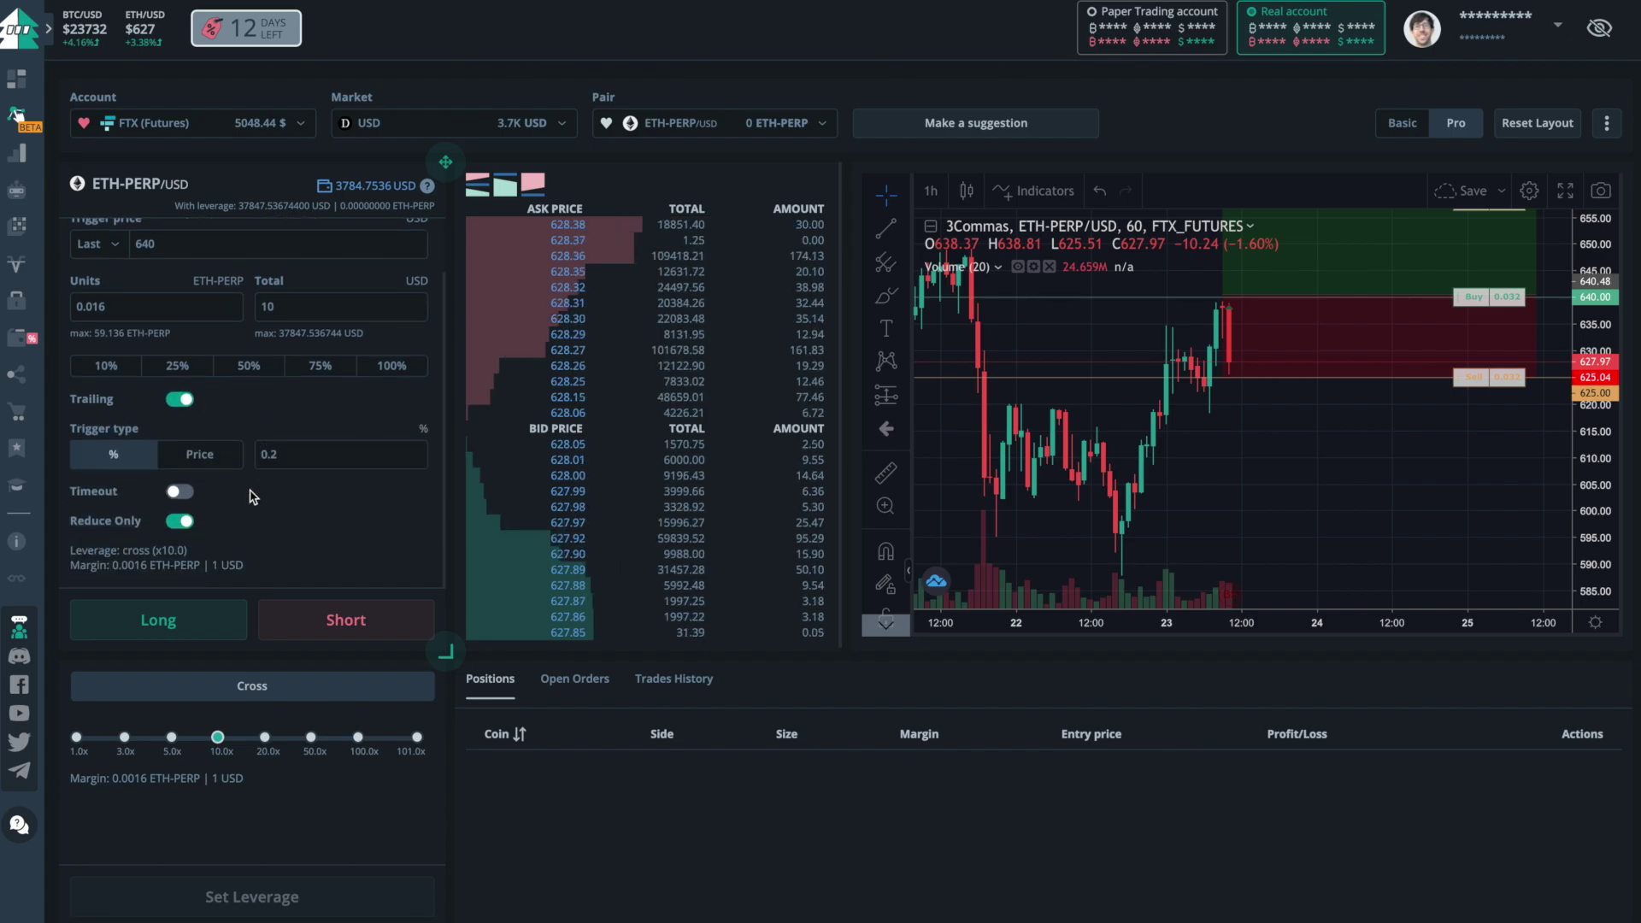
{"action": "scroll", "coordinate": [248, 513], "scroll_direction": "up", "scroll_amount": 1}
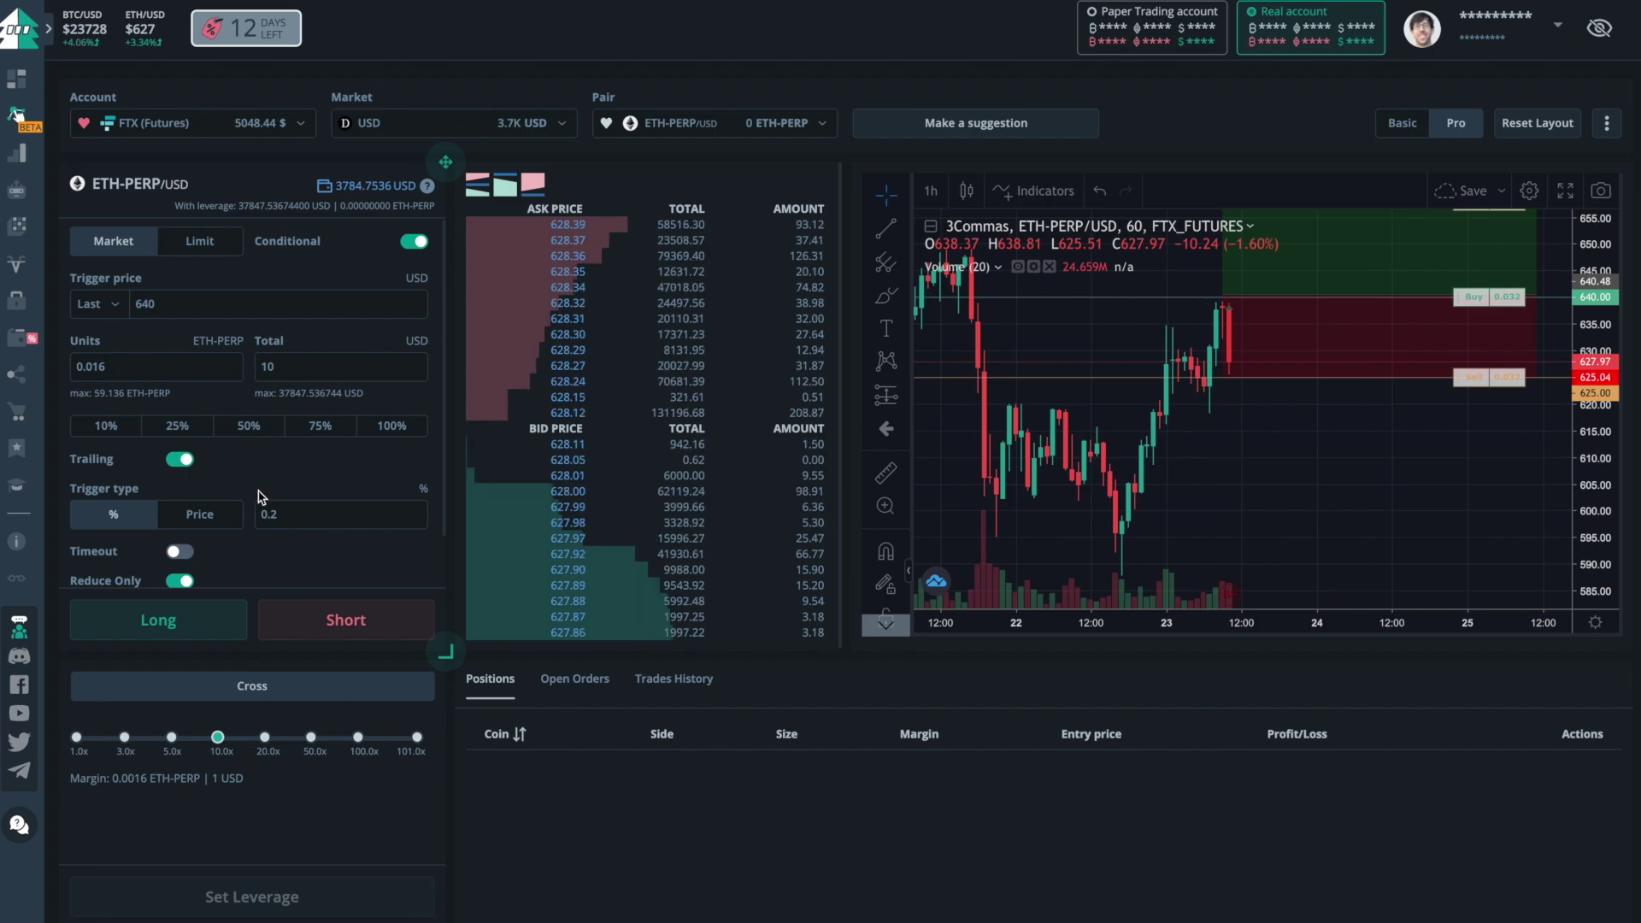
{"action": "left_click", "coordinate": [181, 462]}
{"action": "left_click", "coordinate": [180, 499]}
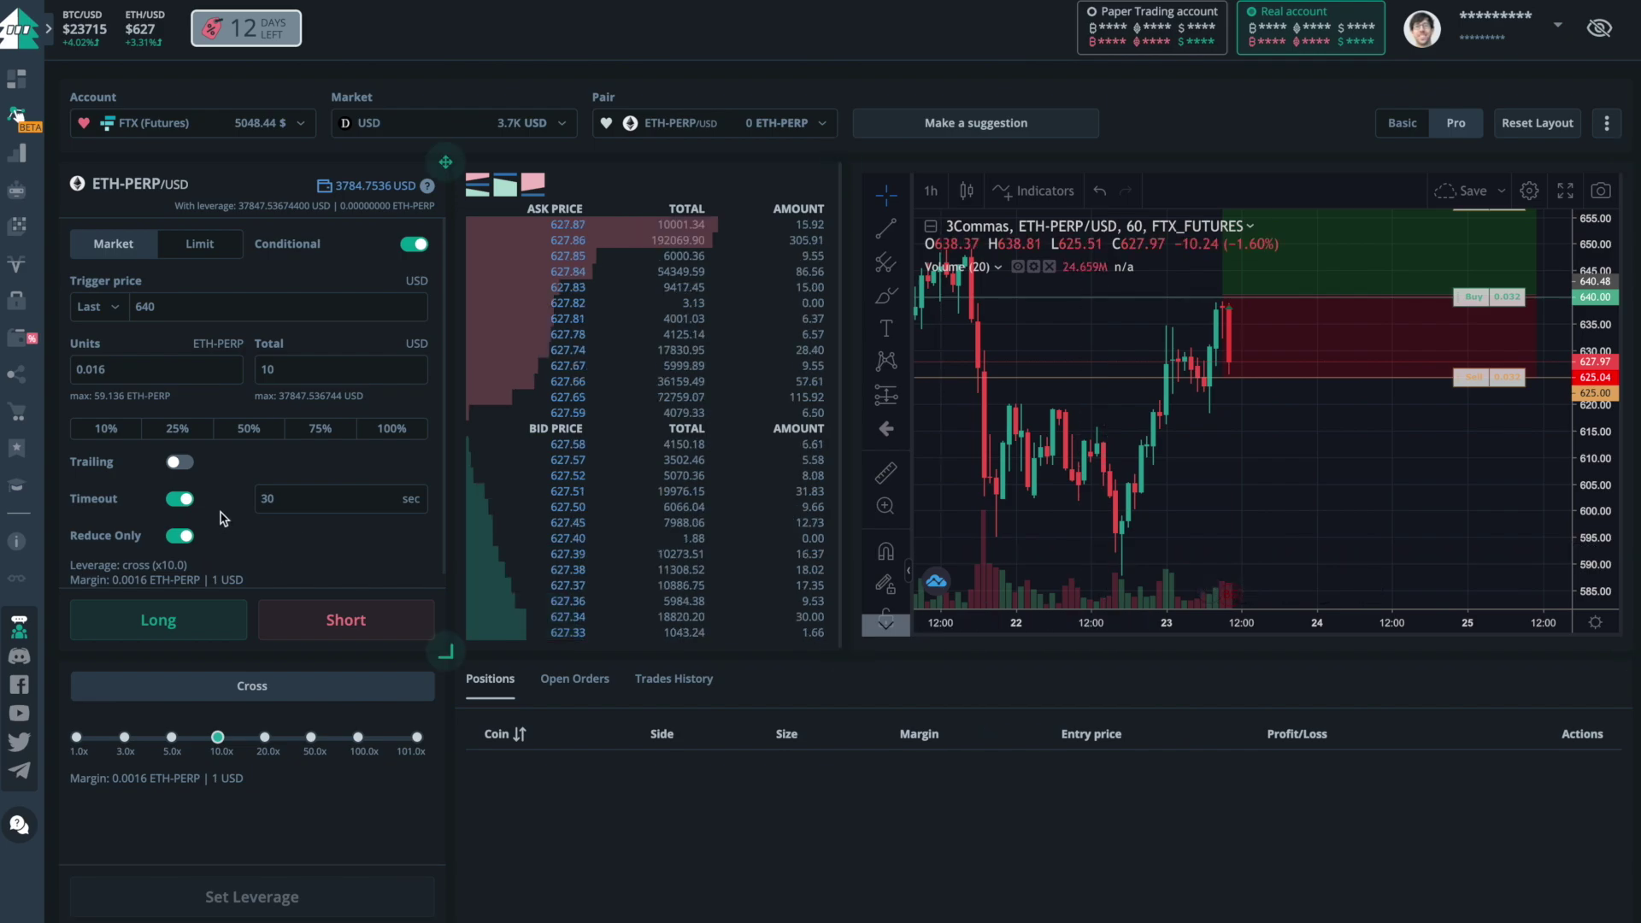
{"action": "left_click", "coordinate": [181, 499]}
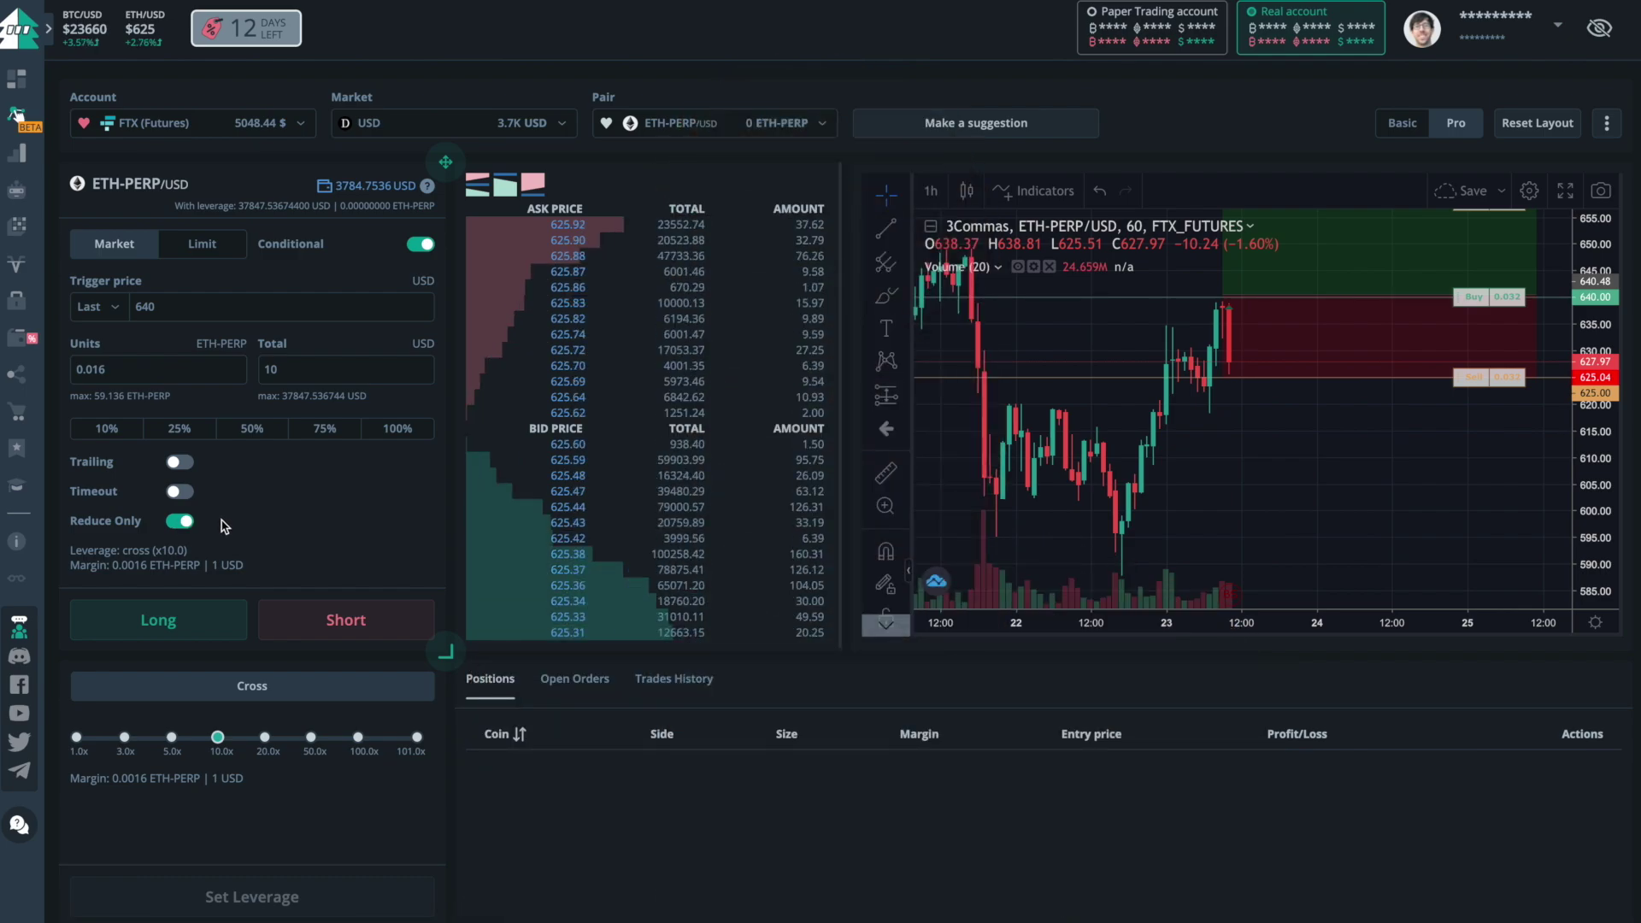
Switch off Reduce Only on the ETH-PERP order
{"action": "left_click", "coordinate": [182, 523]}
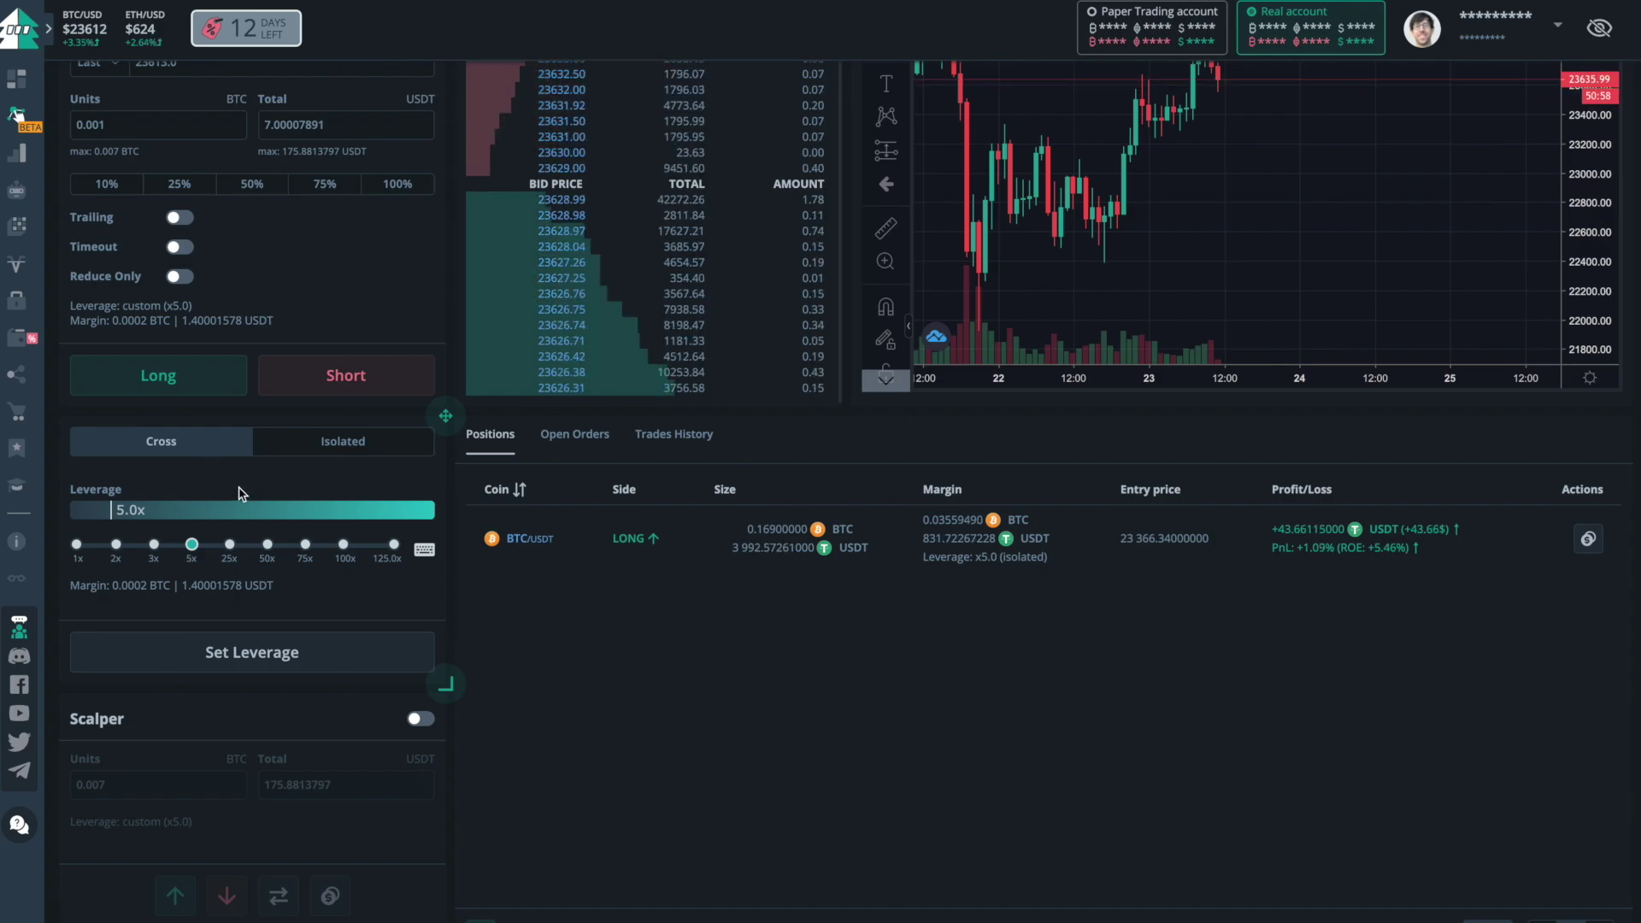
Set the BTC/USDT margin mode to Isolated after toggling through Cross
{"action": "left_click", "coordinate": [334, 449]}
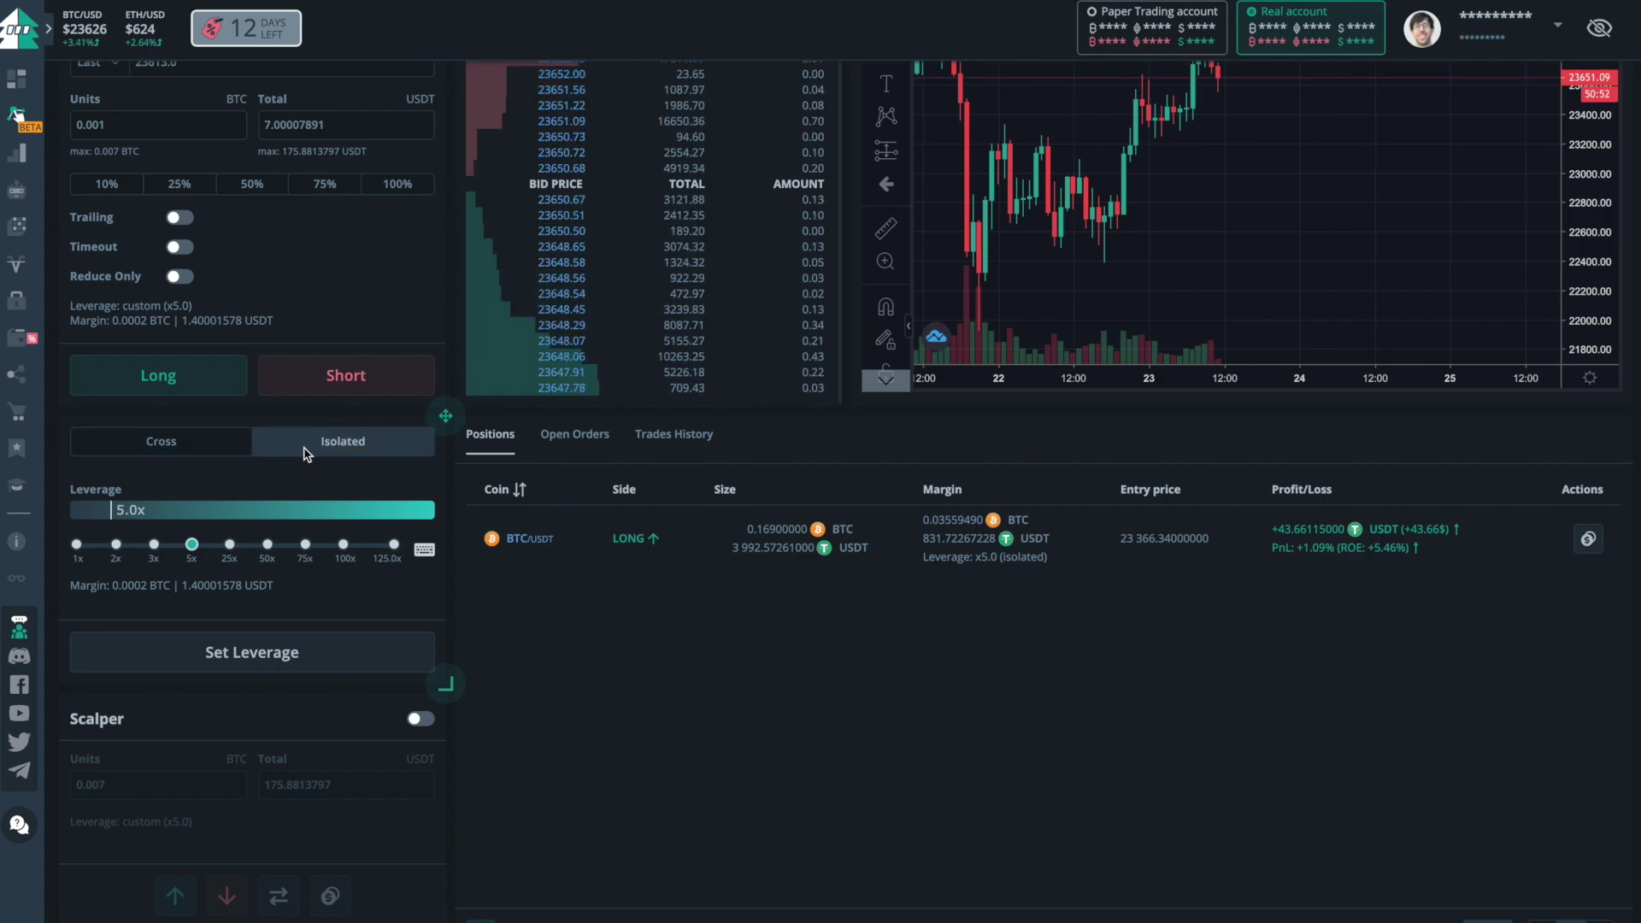
{"action": "left_click", "coordinate": [190, 448]}
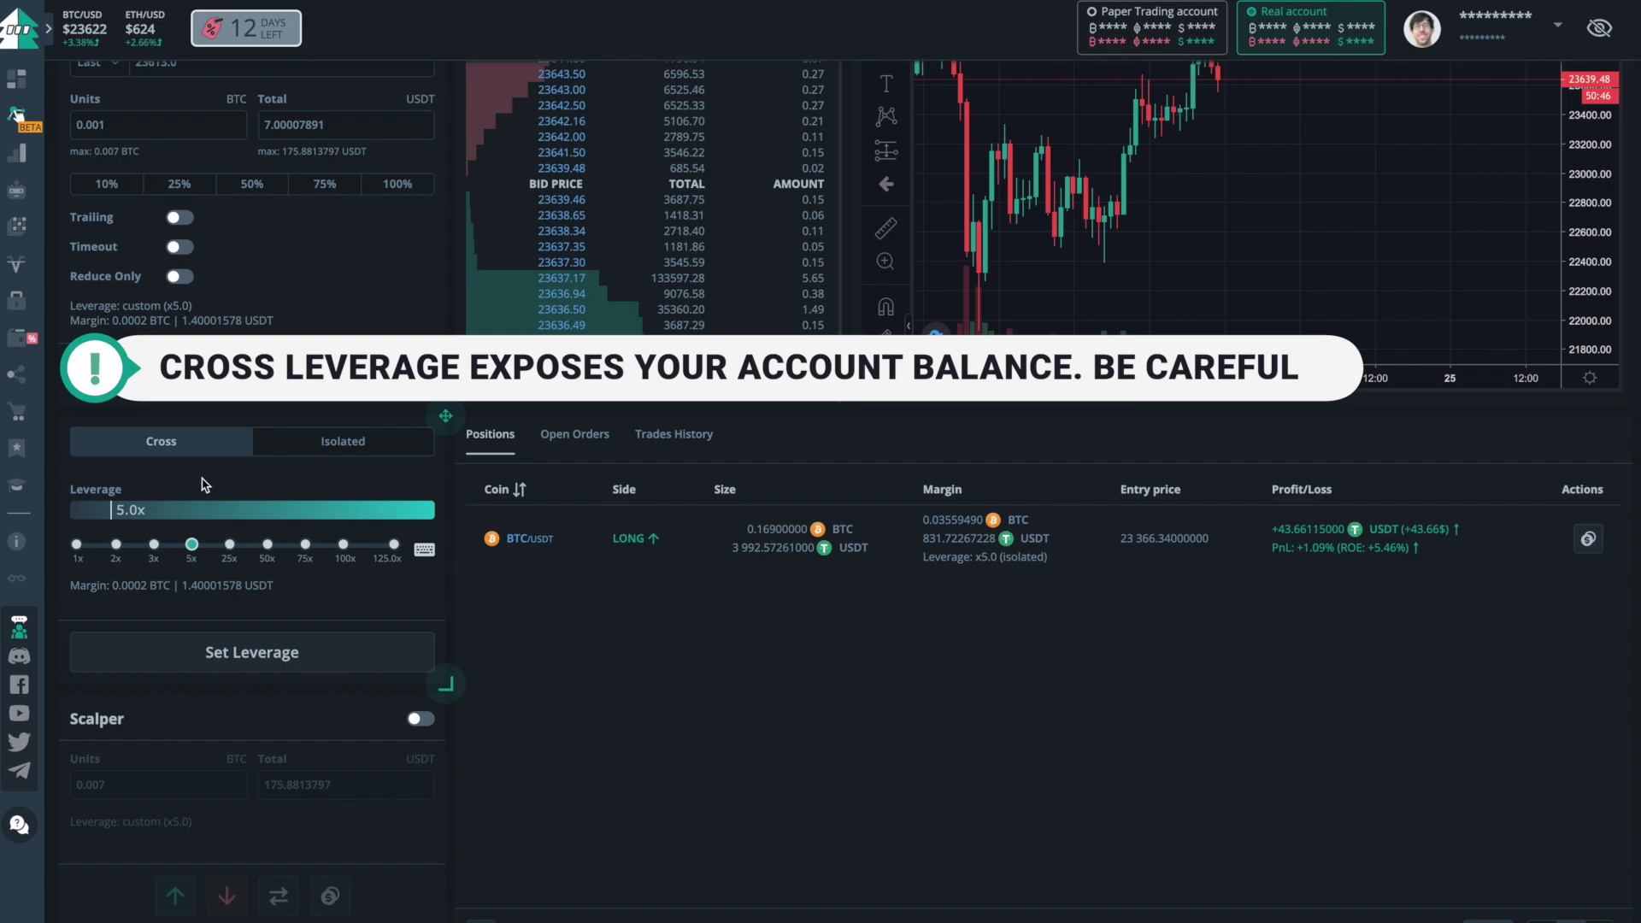
{"action": "left_click", "coordinate": [372, 446]}
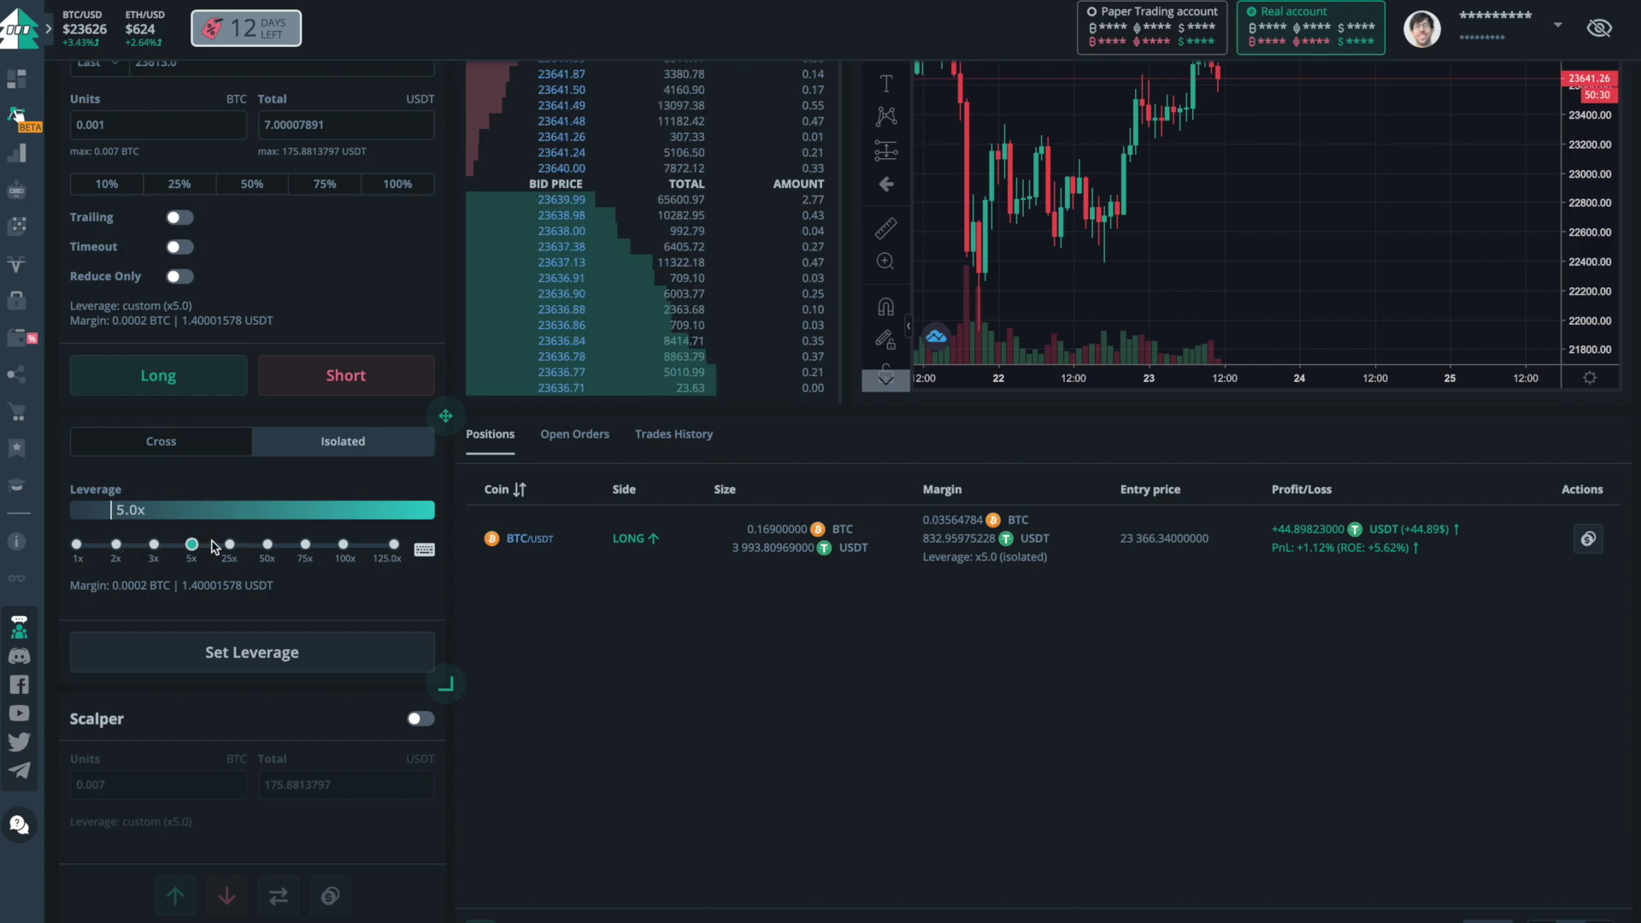
Type 13 as the position's isolated leverage and apply it with Set Leverage
{"action": "left_click", "coordinate": [267, 546]}
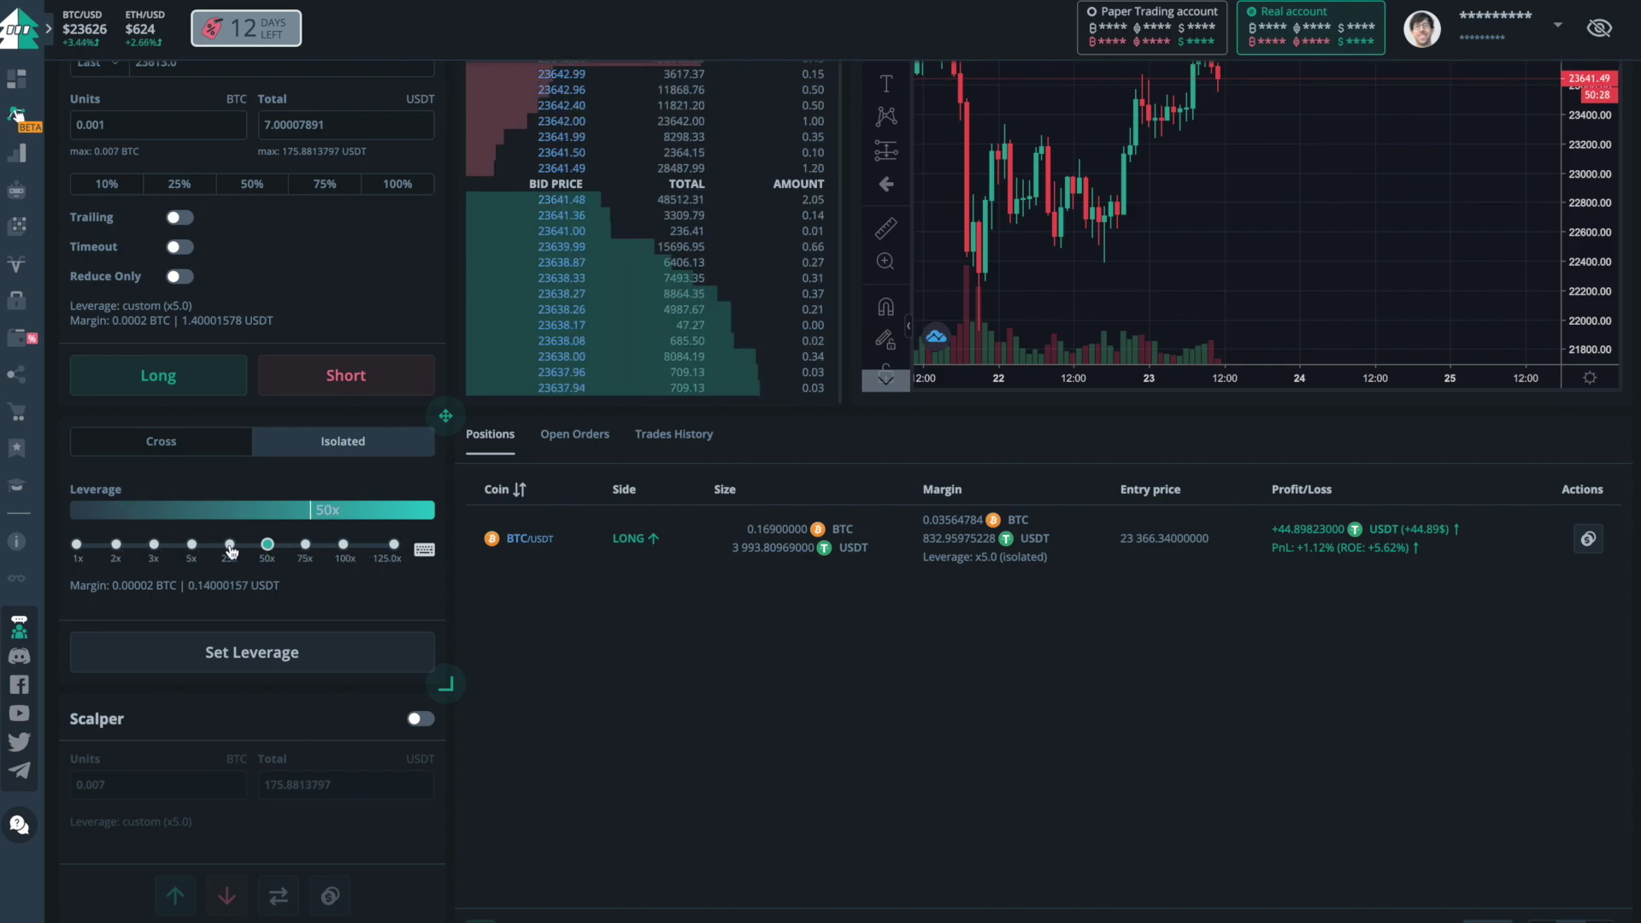
{"action": "left_click", "coordinate": [229, 550]}
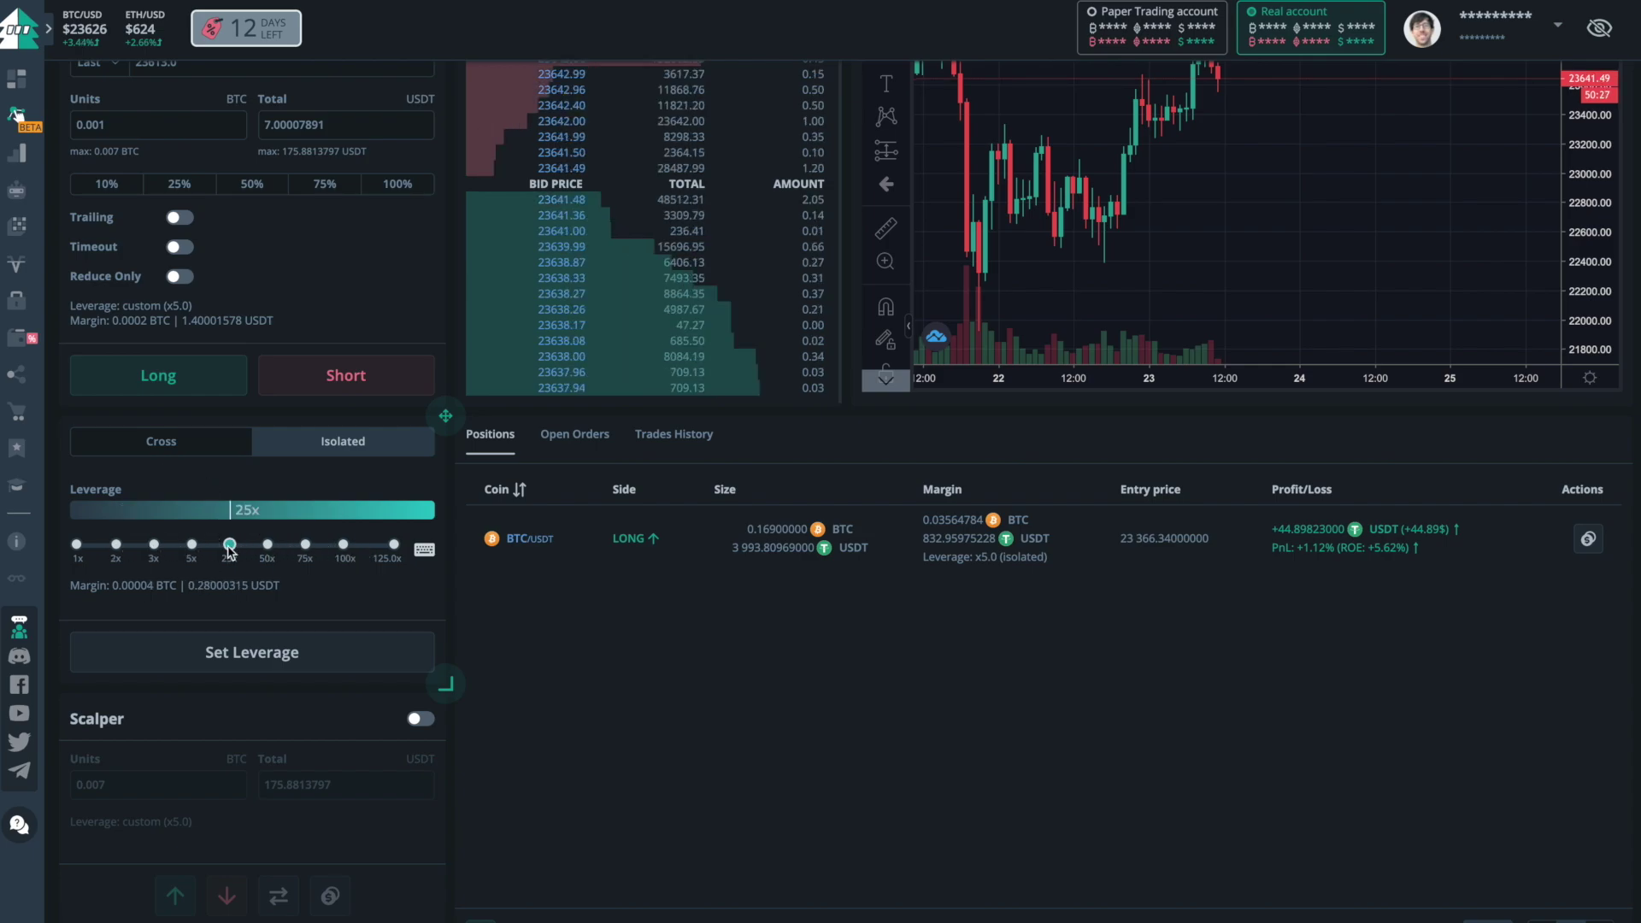
{"action": "left_click", "coordinate": [424, 549]}
{"action": "double_click", "coordinate": [224, 545]}
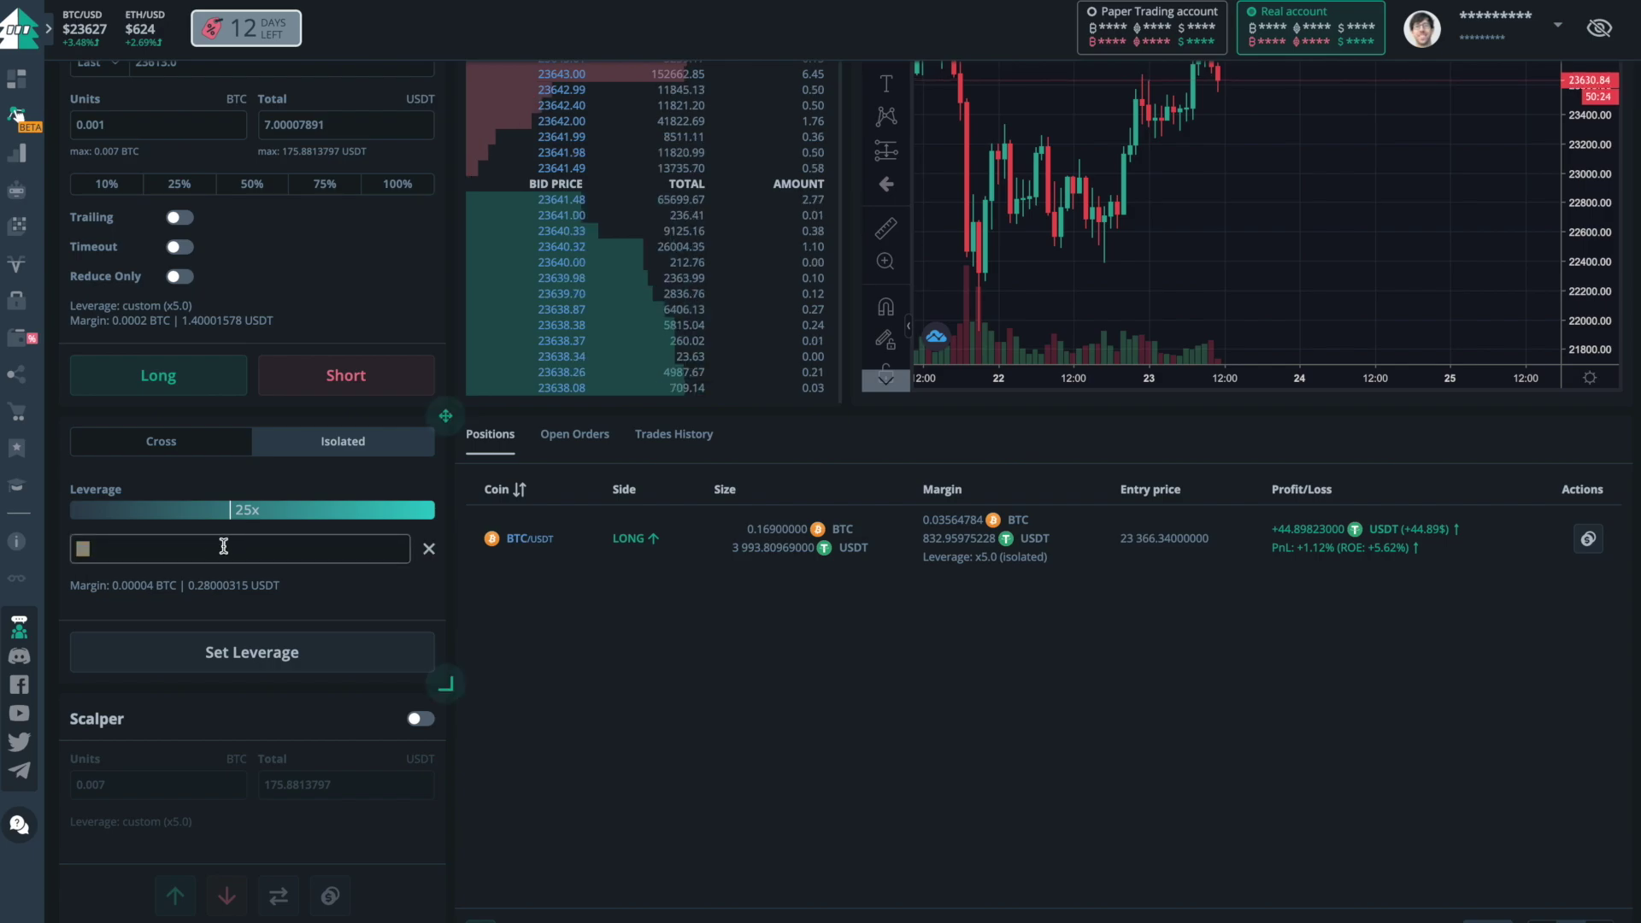
{"action": "type", "text": "13"}
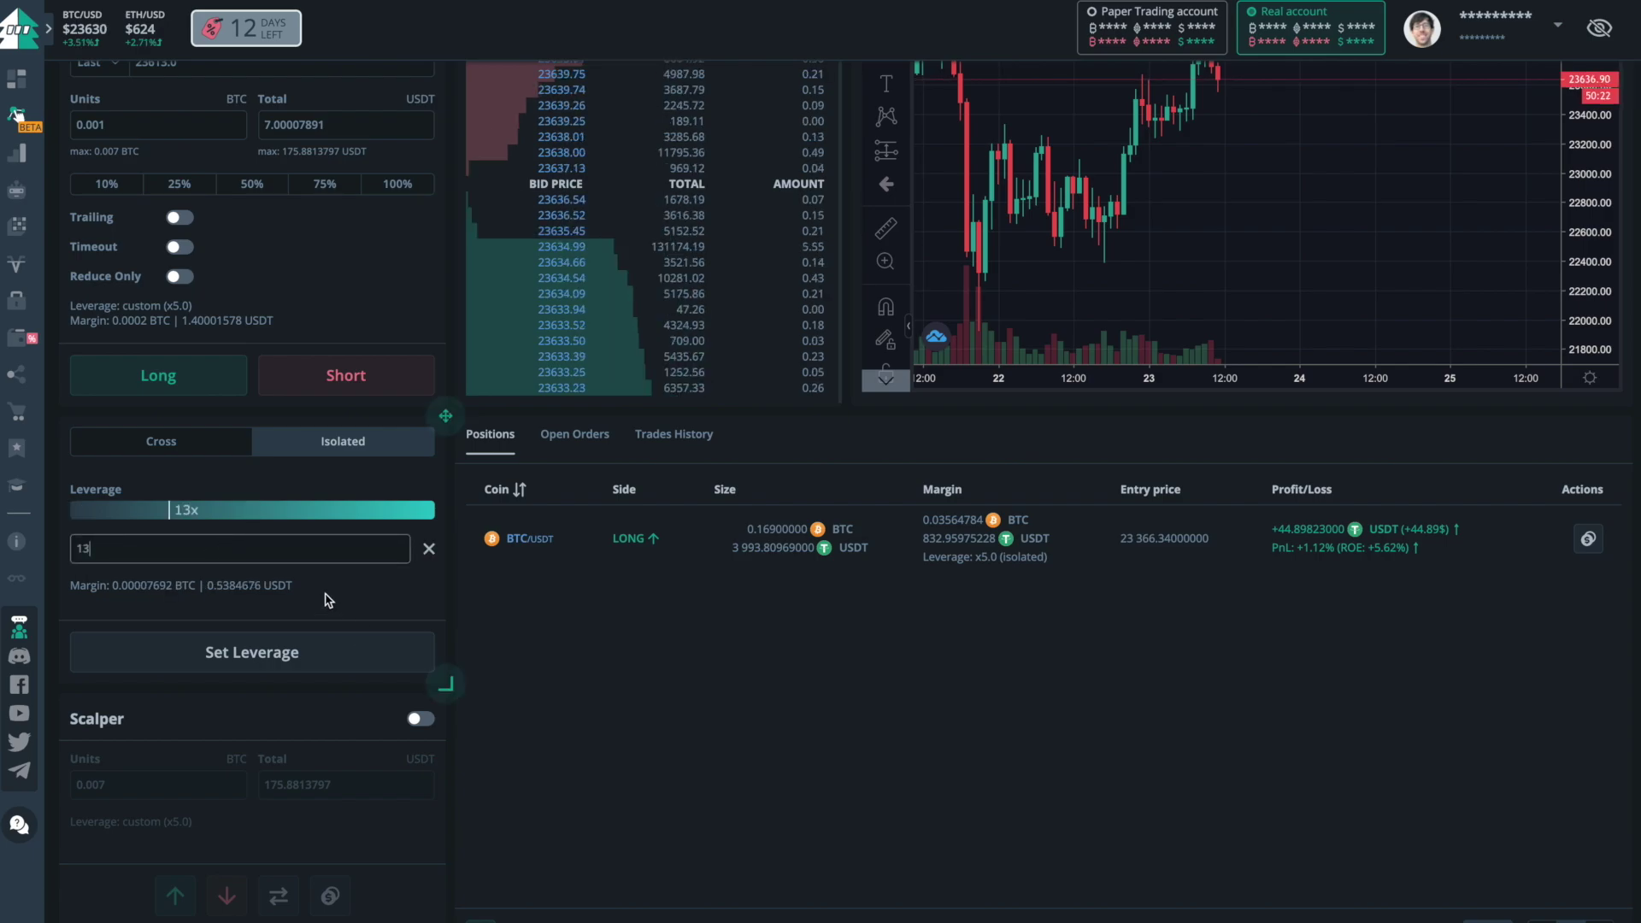
{"action": "left_click", "coordinate": [291, 653]}
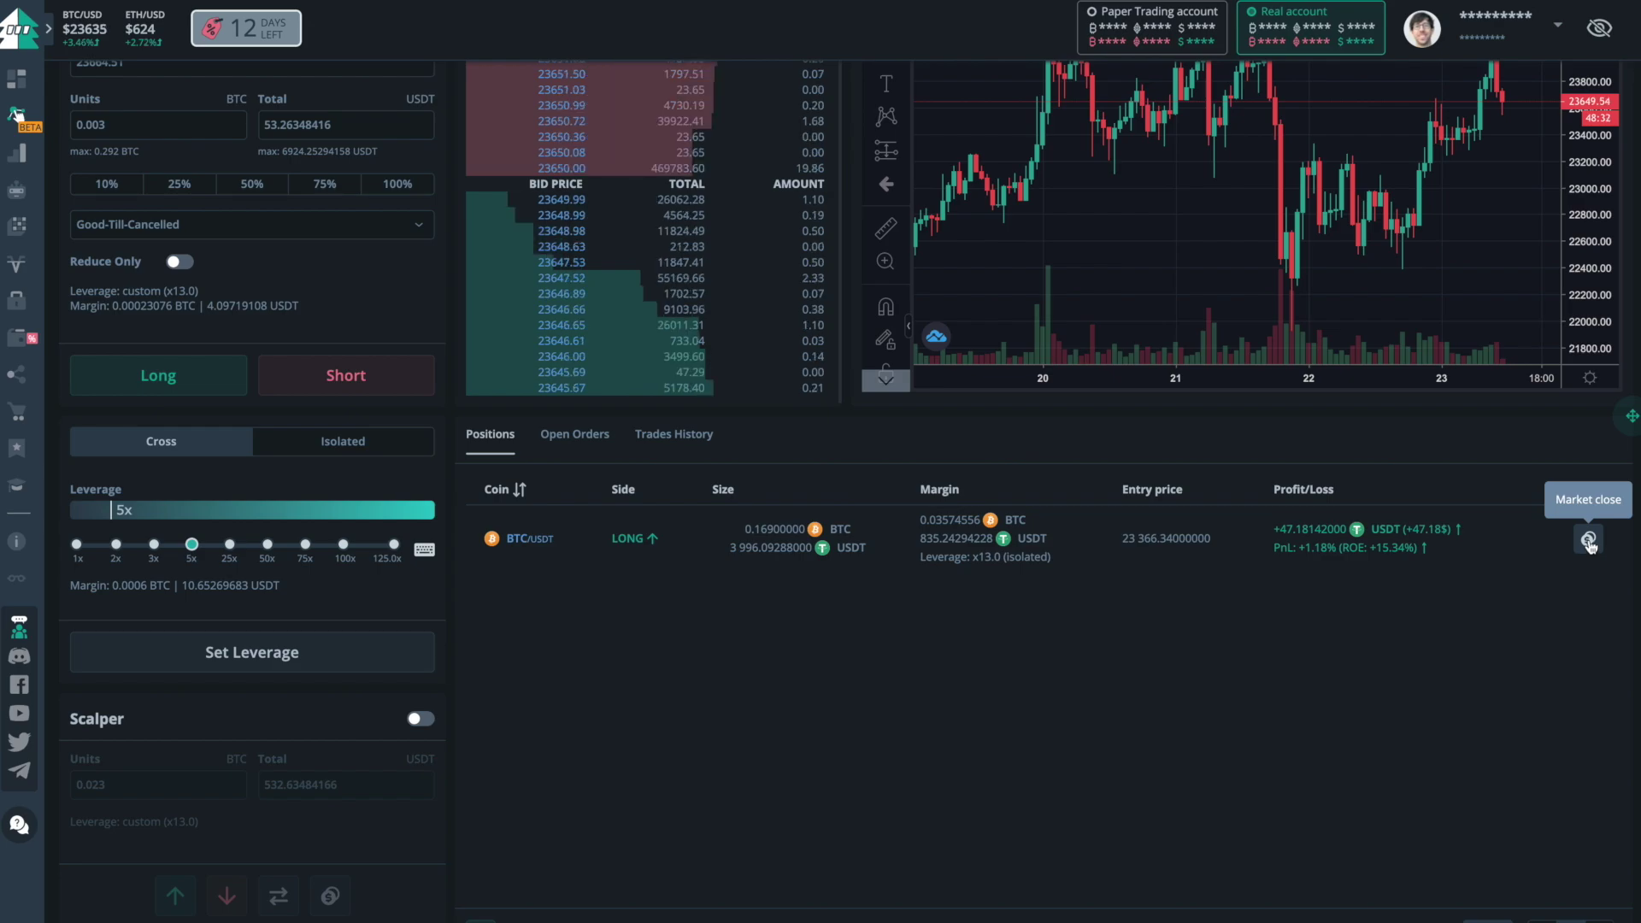
Market-close the BTC/USDT long, confirming and dismissing the success message
{"action": "left_click", "coordinate": [1589, 542]}
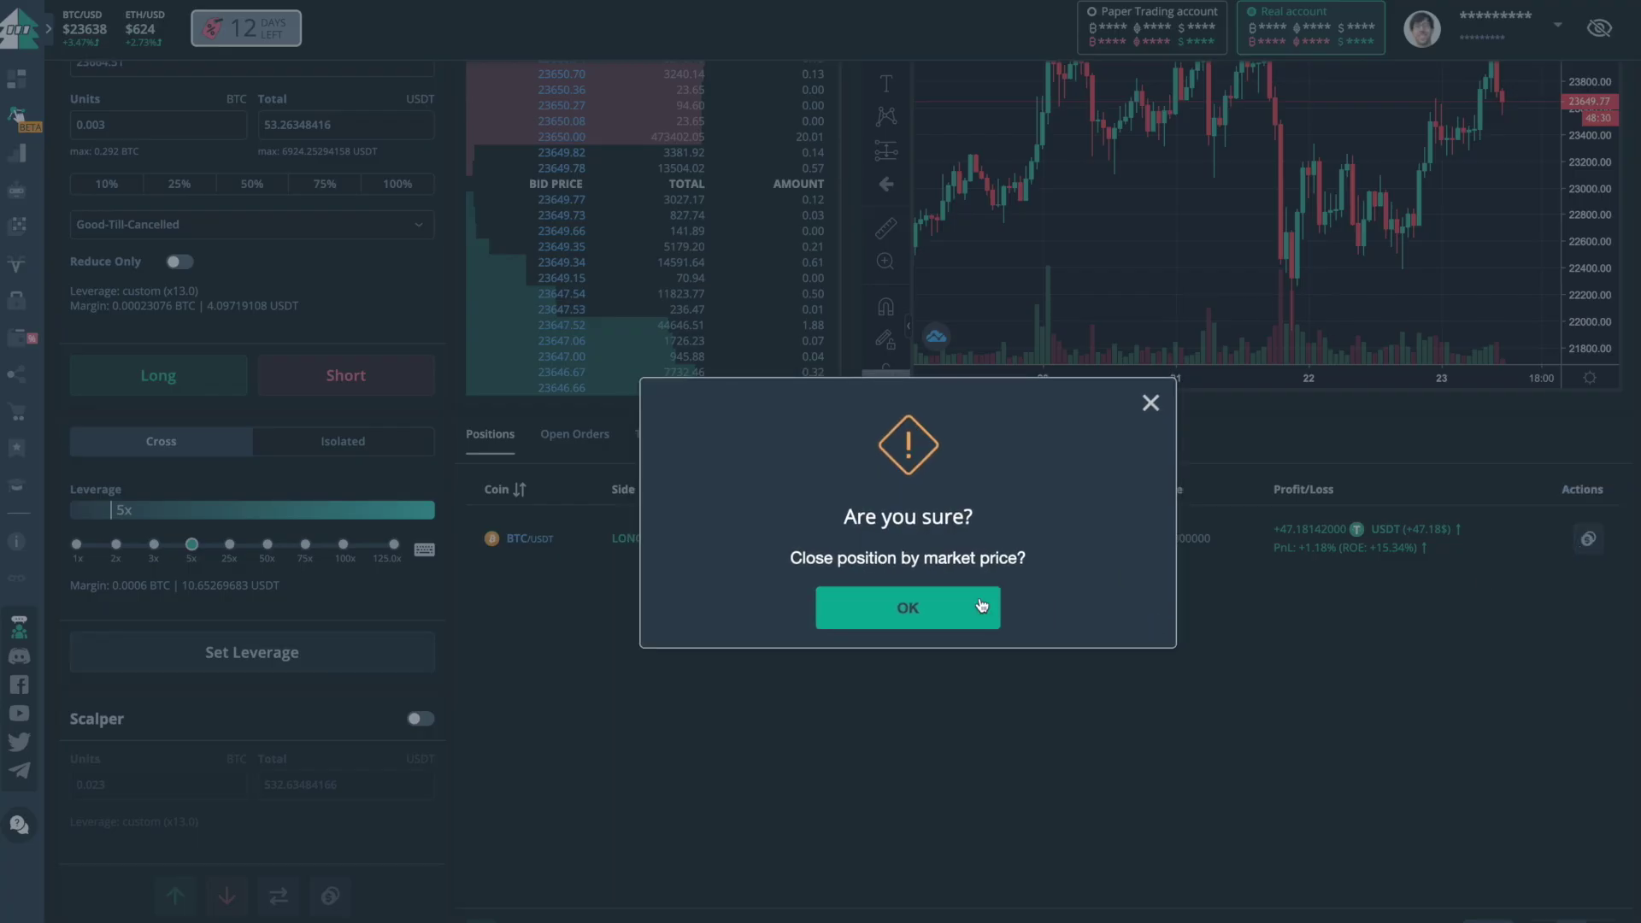
{"action": "left_click", "coordinate": [930, 601]}
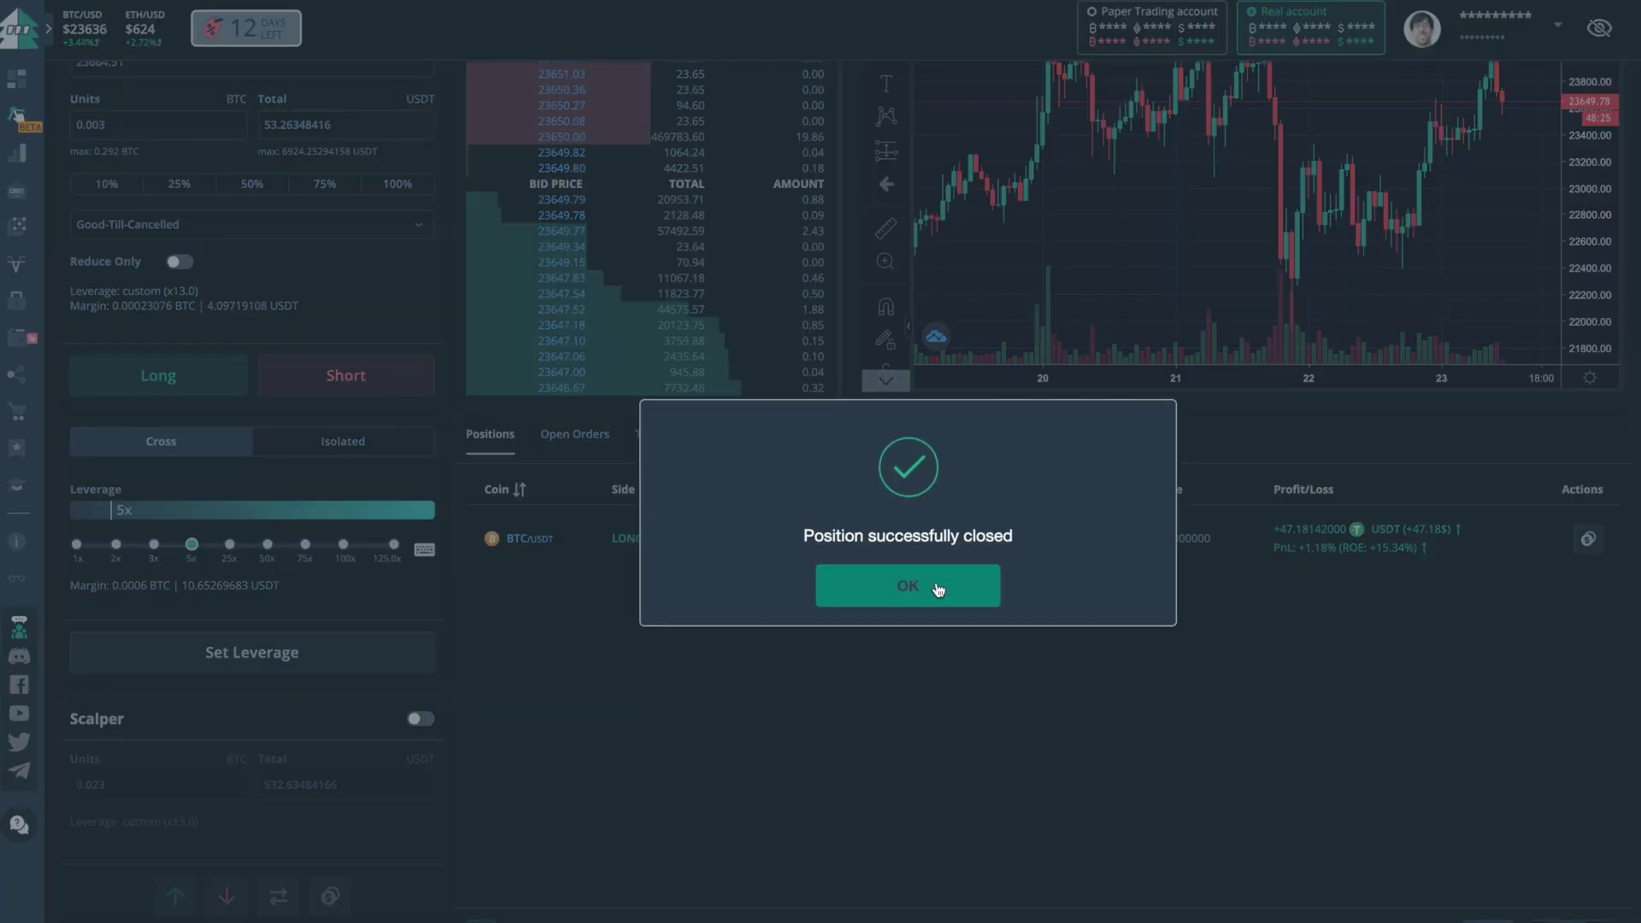
{"action": "left_click", "coordinate": [938, 589]}
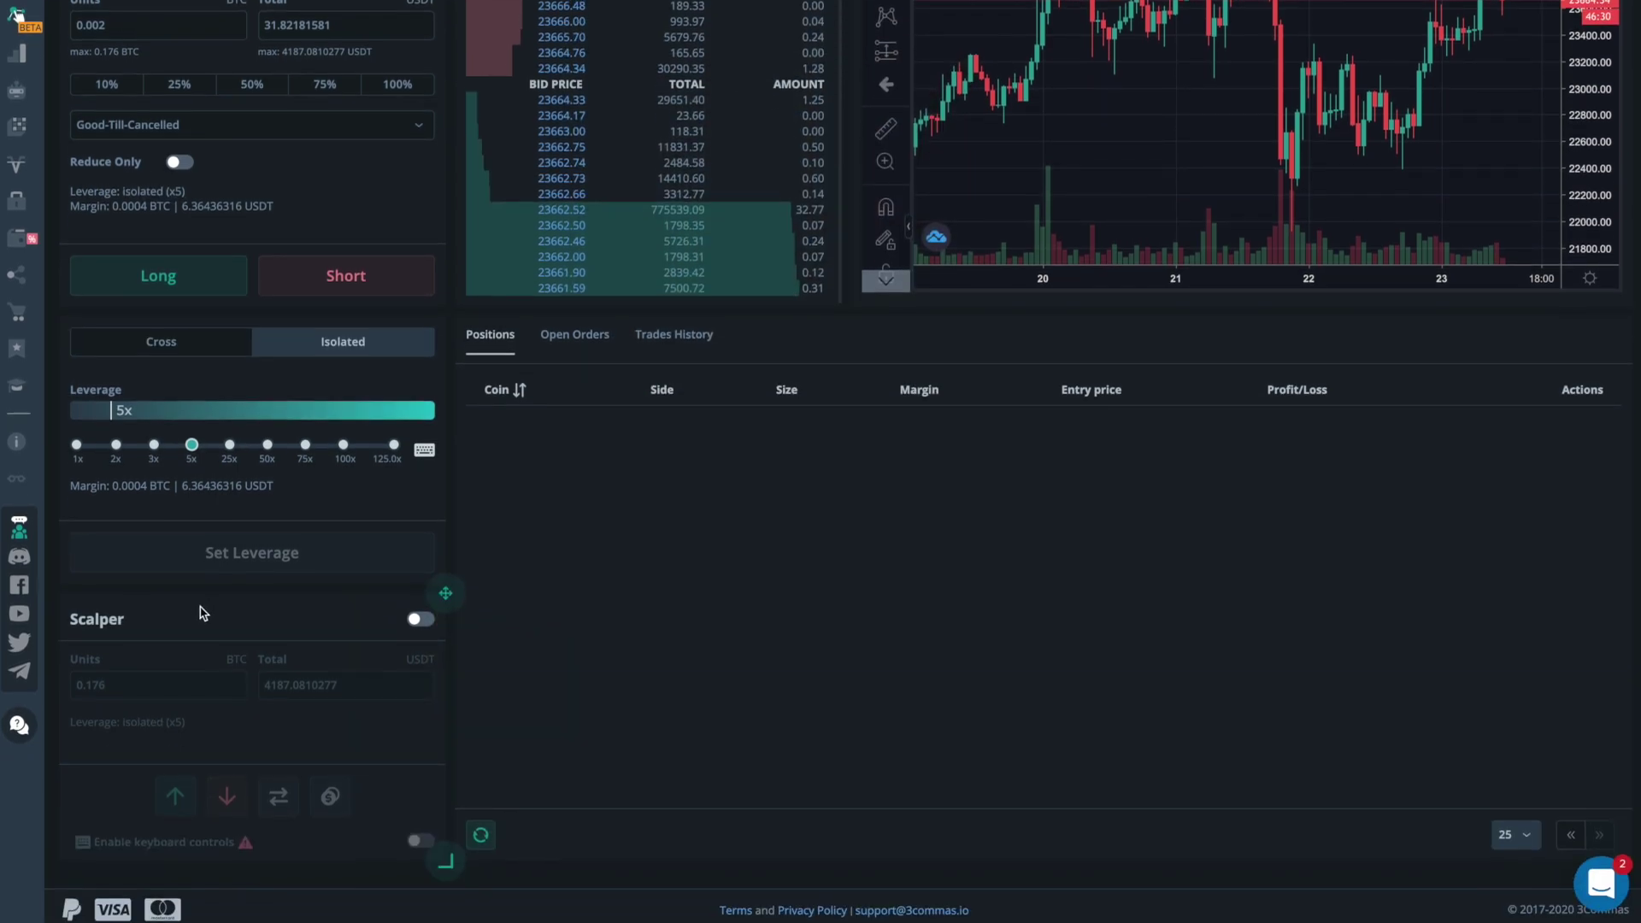
Switch on Scalper and accept the high-risk warning, leaving 0.176 BTC units at isolated 5x
{"action": "left_click", "coordinate": [418, 617]}
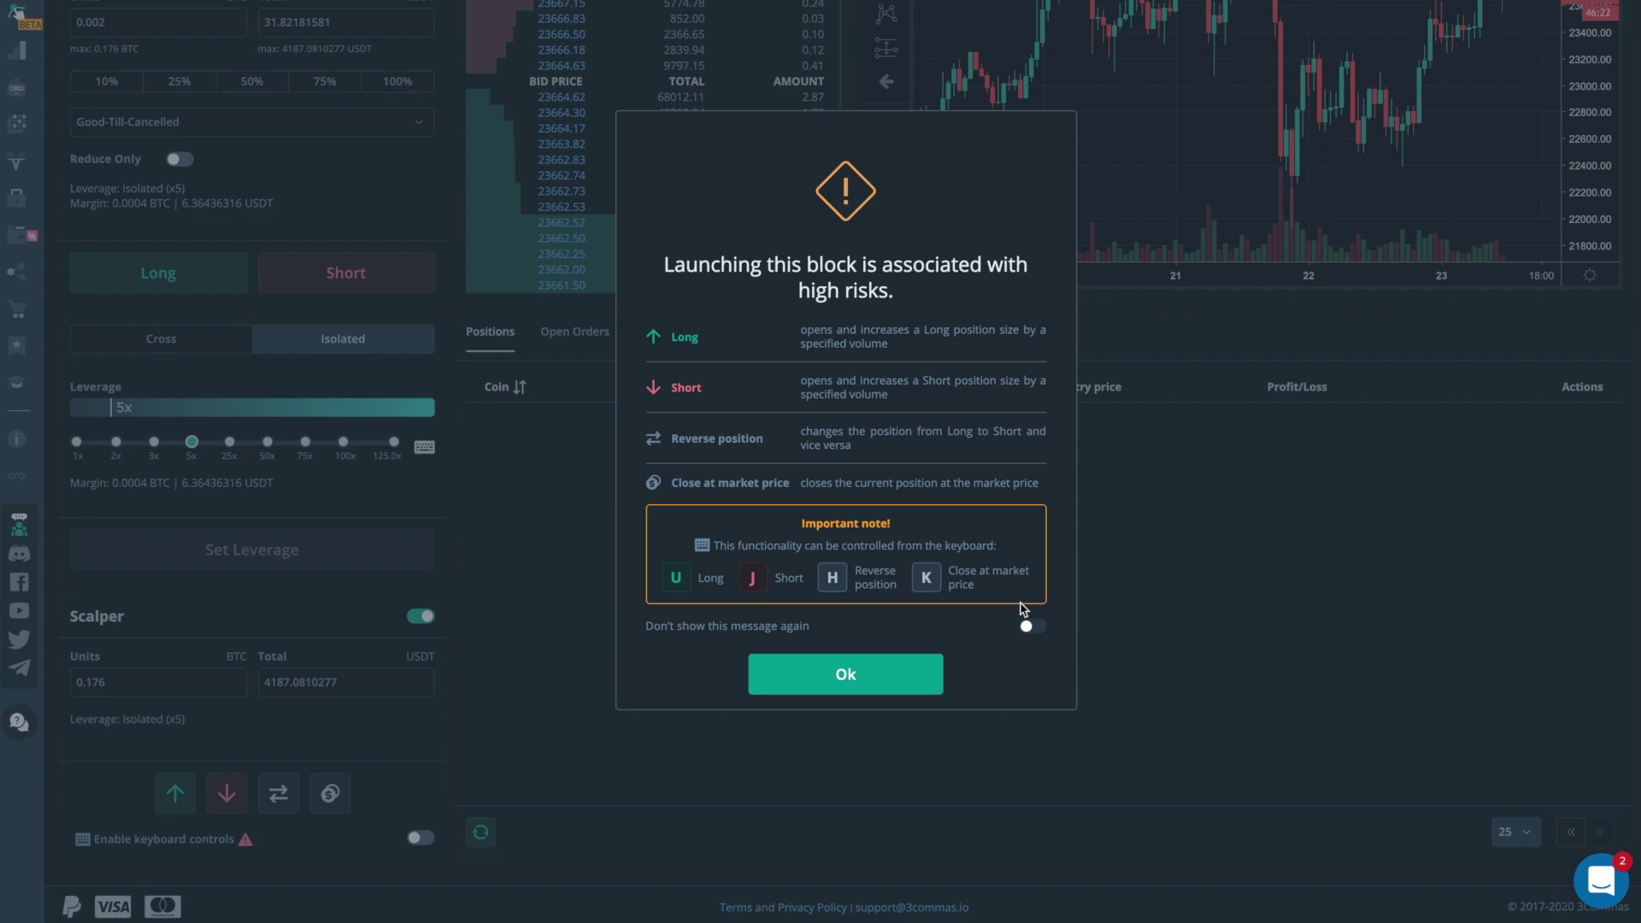
{"action": "left_click", "coordinate": [852, 673]}
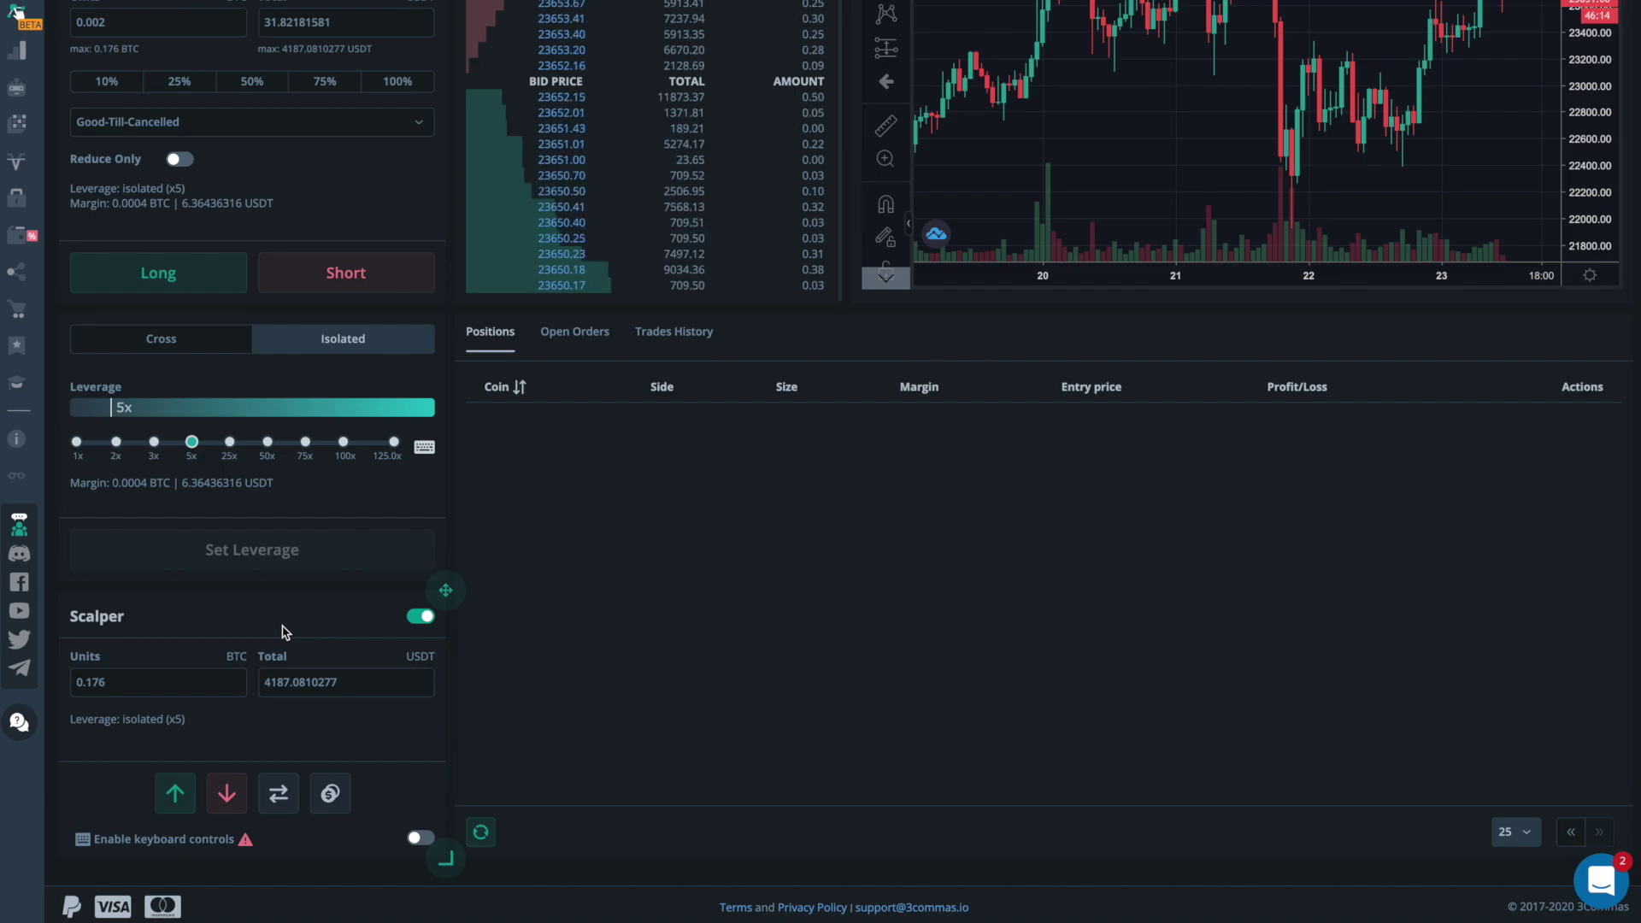
Fill the limit price from the order book: ask 23654.12, then bid 23649.48
{"action": "mouse_move", "coordinate": [247, 842]}
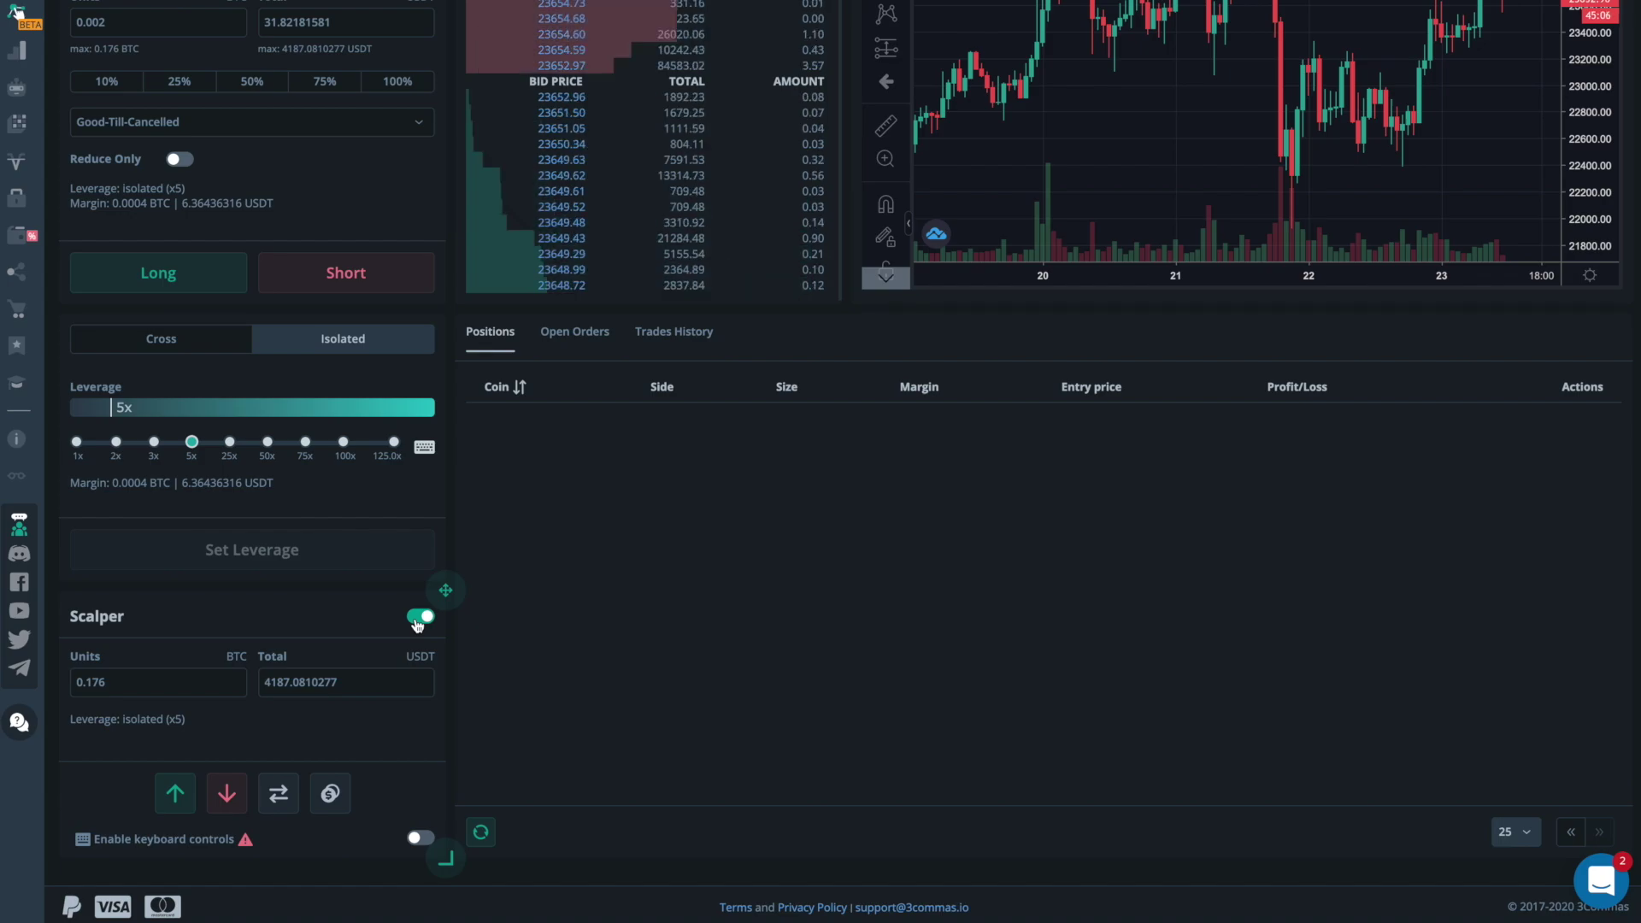
{"action": "scroll", "coordinate": [568, 359], "scroll_direction": "up", "scroll_amount": 4}
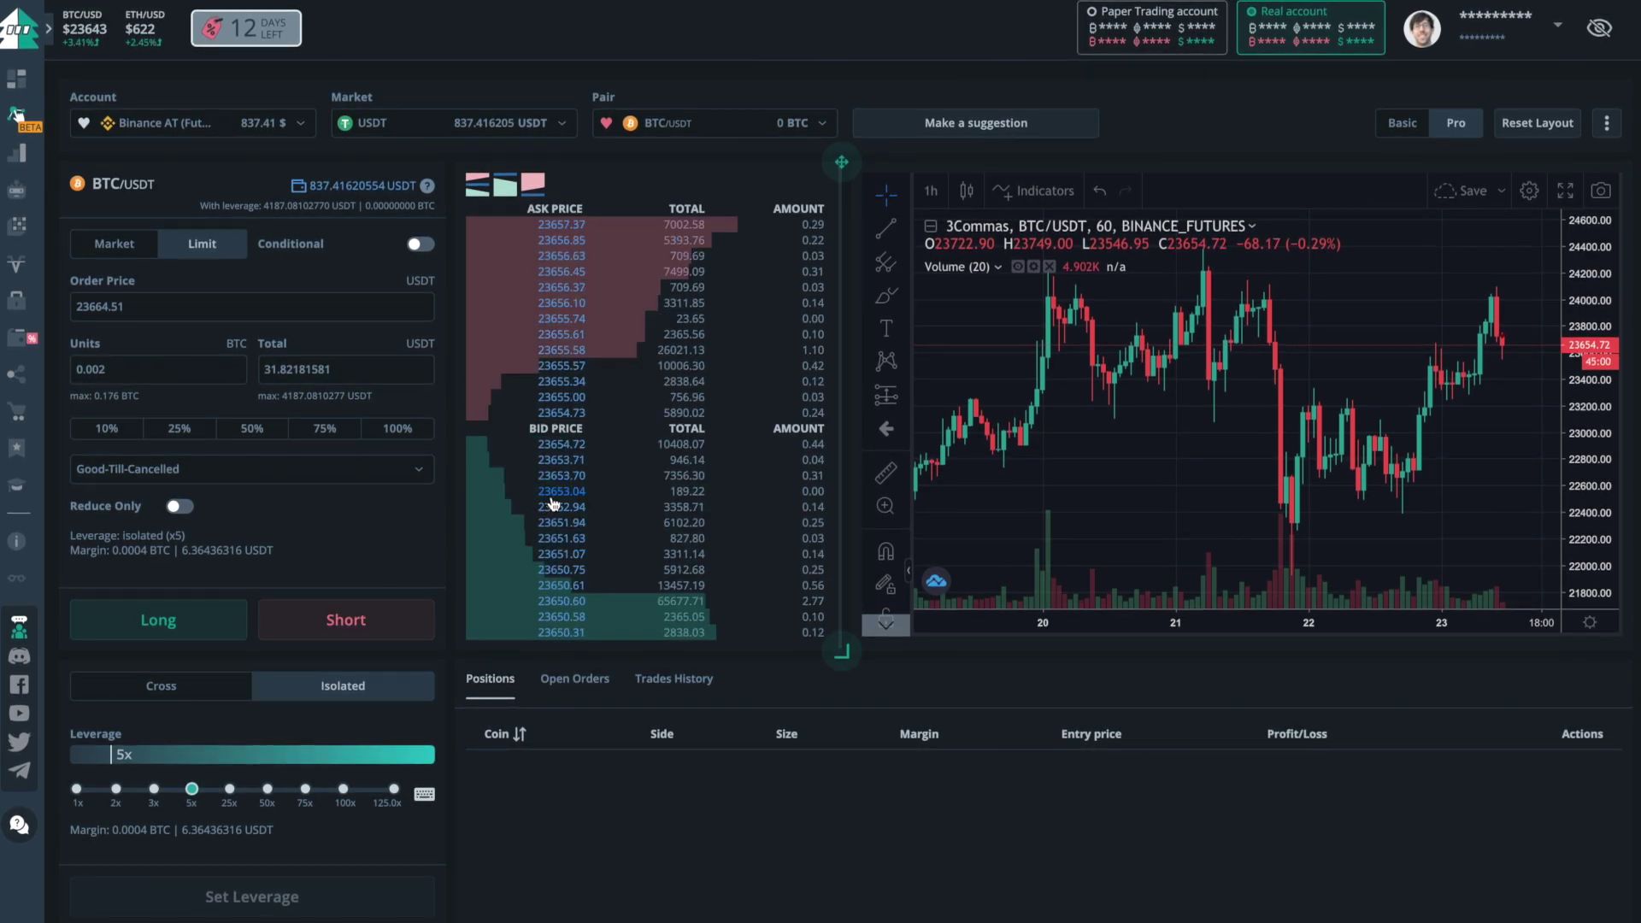
{"action": "left_click", "coordinate": [555, 273]}
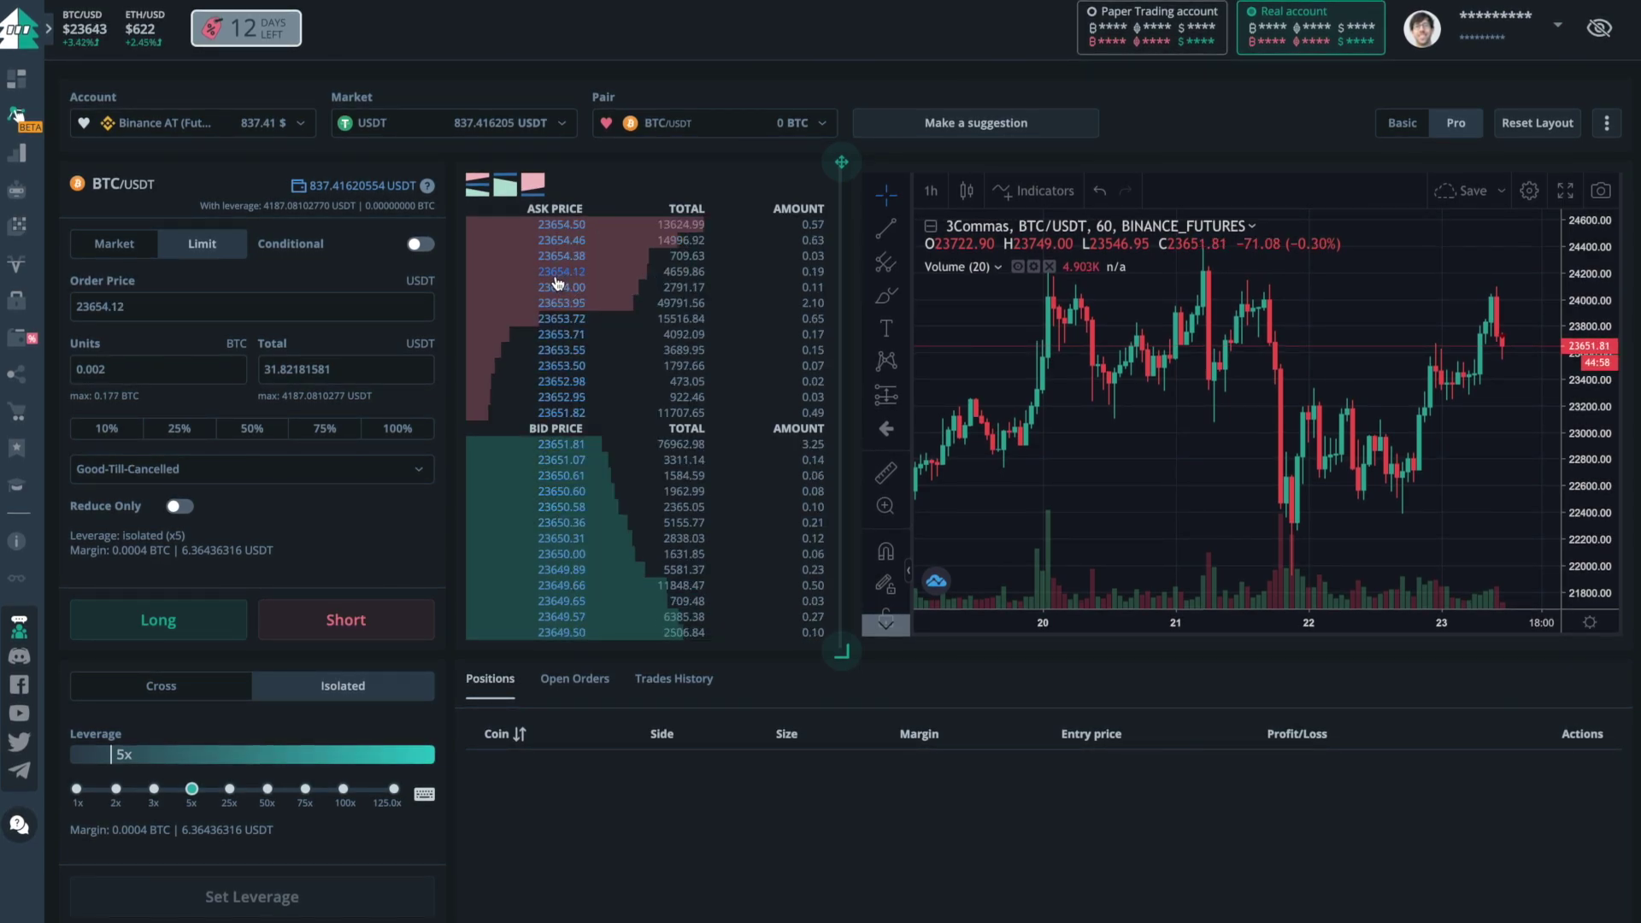
{"action": "left_click", "coordinate": [554, 583]}
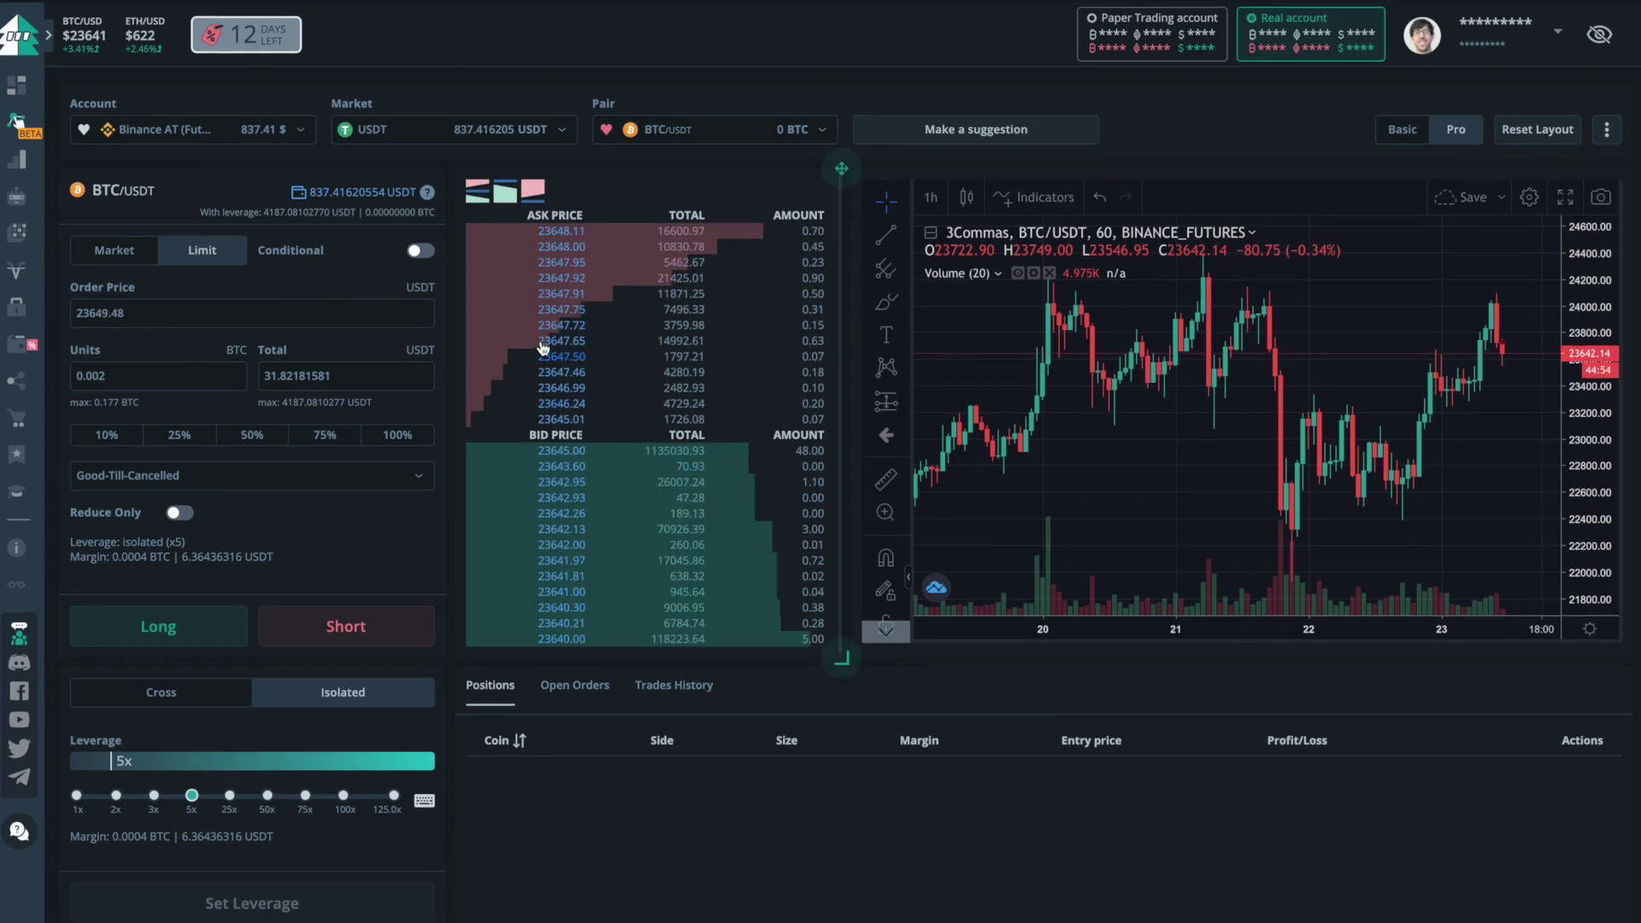
{"action": "left_click", "coordinate": [504, 191]}
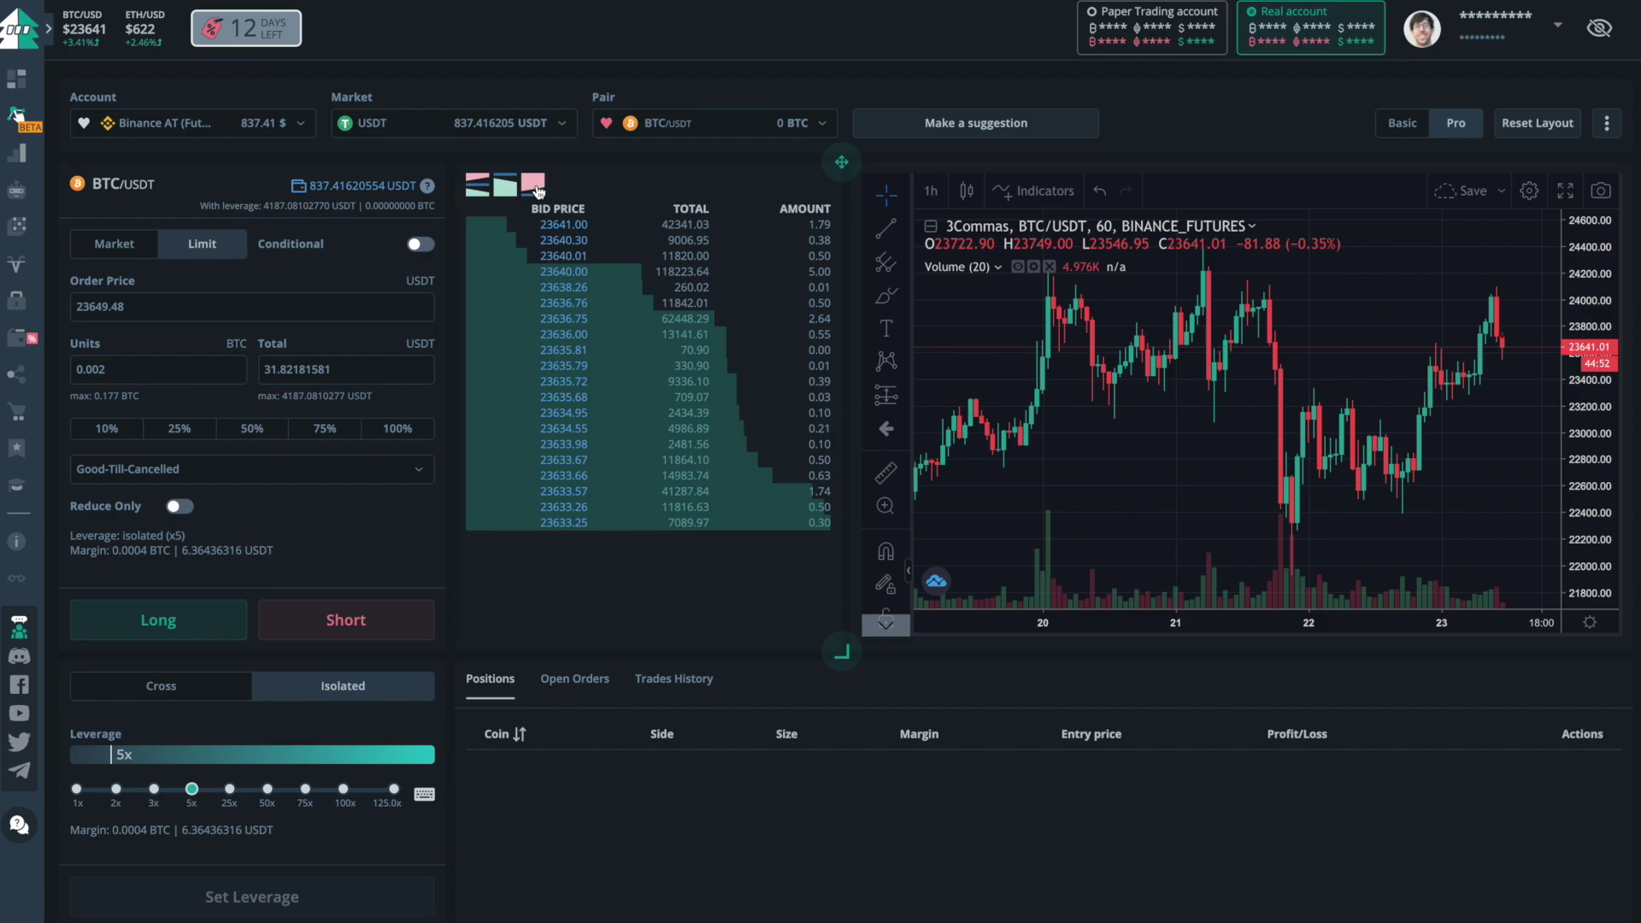
{"action": "left_click", "coordinate": [536, 187]}
{"action": "left_click", "coordinate": [470, 189]}
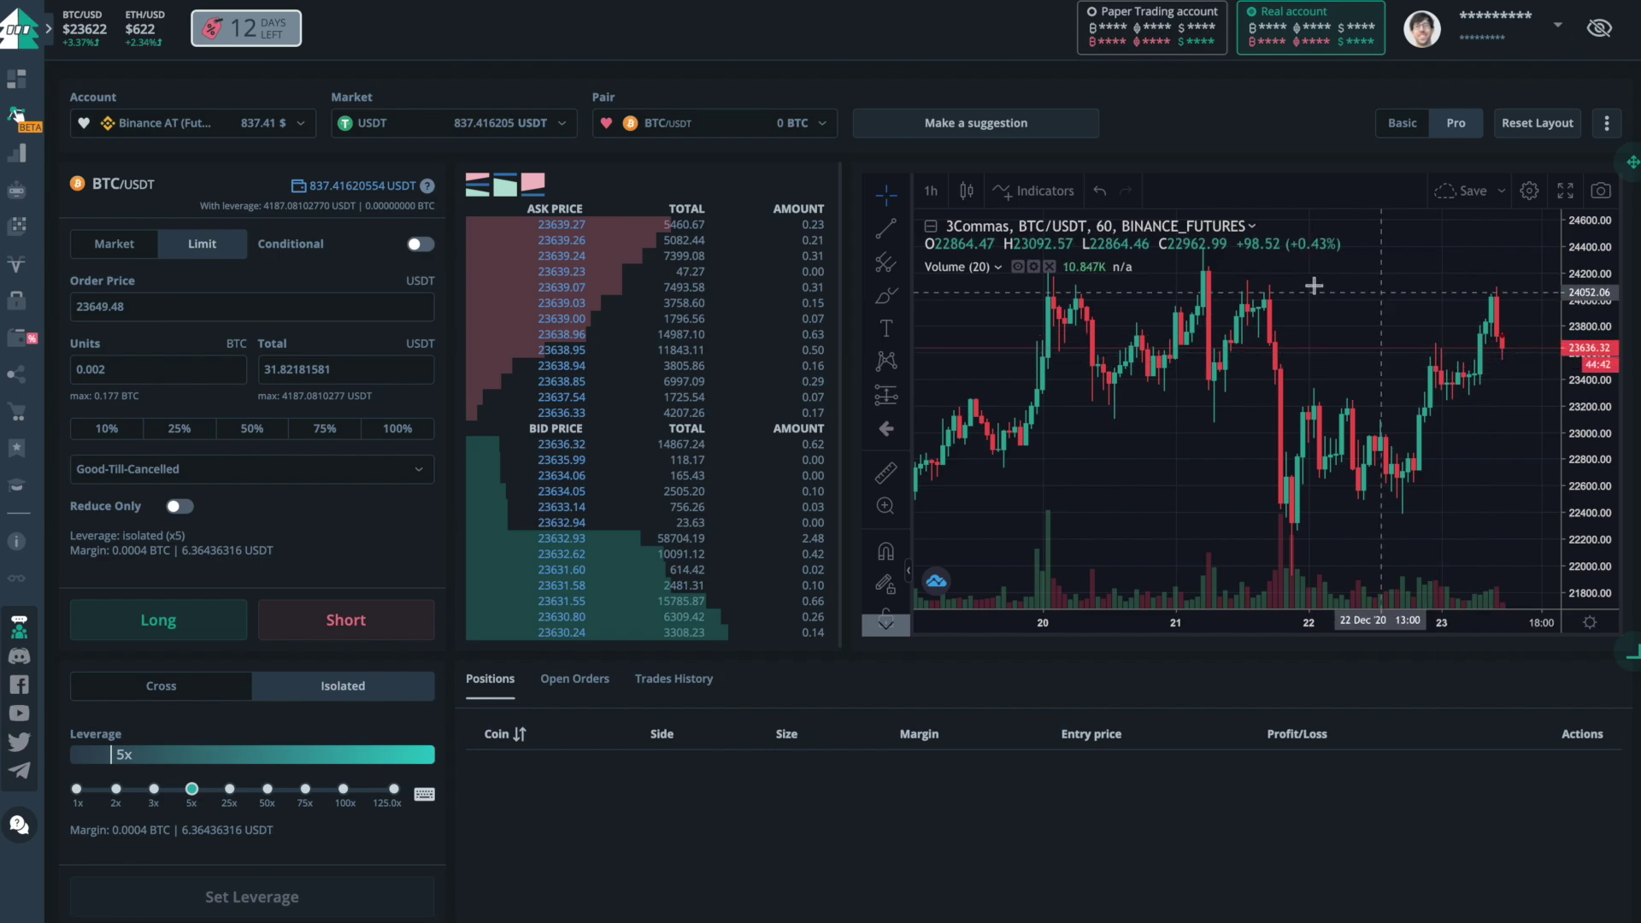
{"action": "left_click", "coordinate": [930, 192]}
{"action": "left_click", "coordinate": [931, 193]}
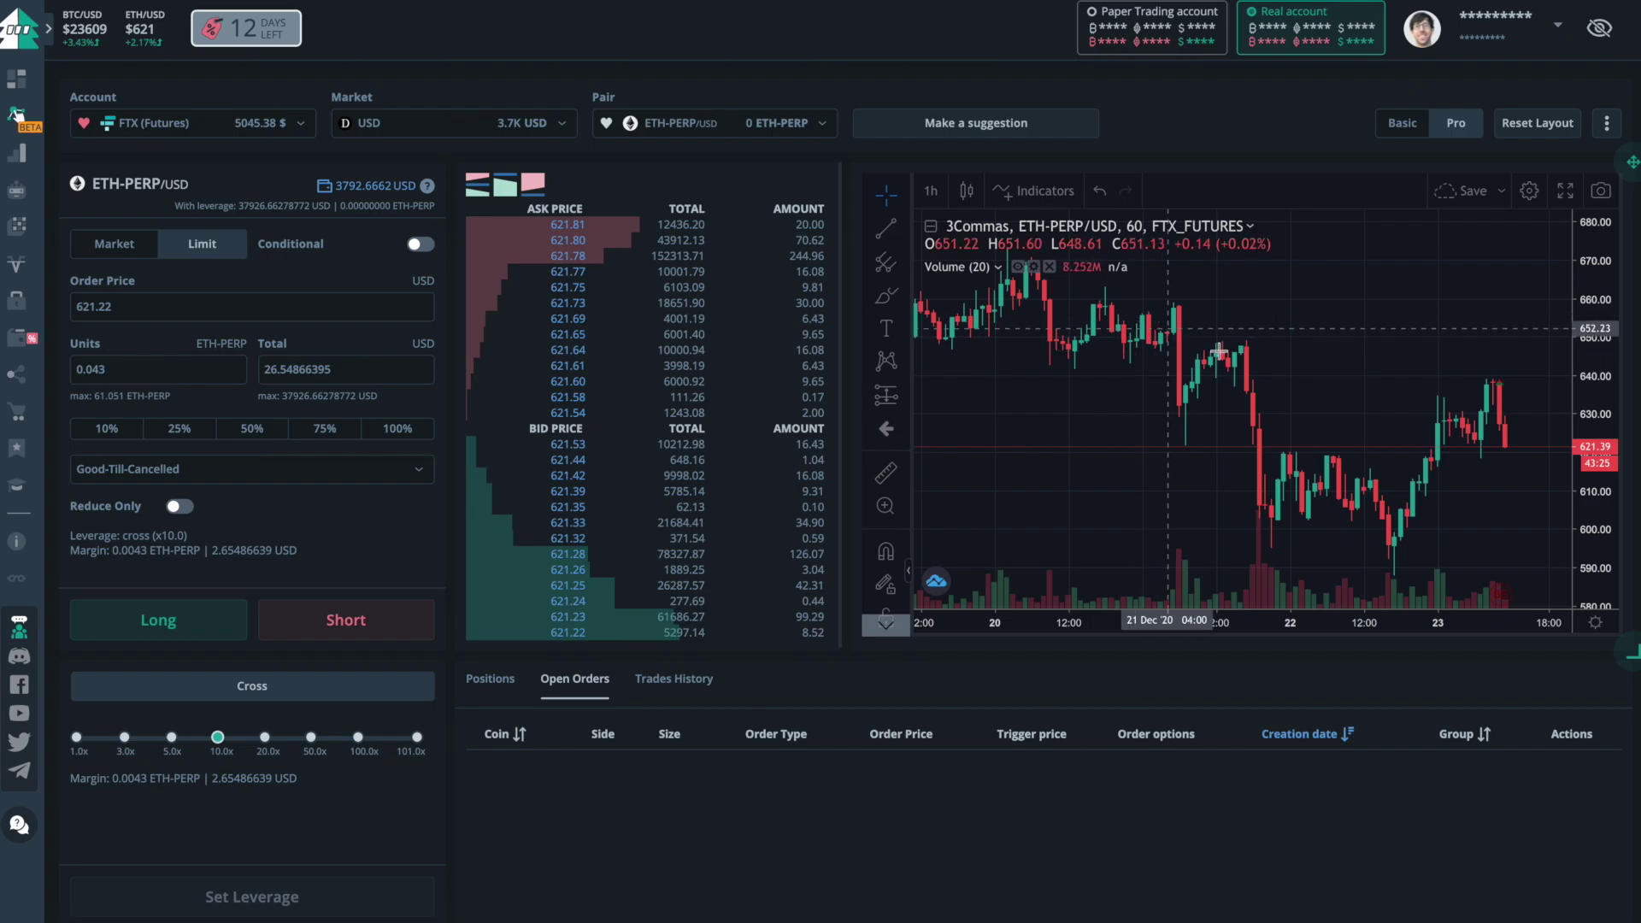
Draw a trend line from the 20 Dec high to 21 Dec 05:00, then pan to 23 Dec
{"action": "scroll", "coordinate": [1219, 351], "scroll_direction": "down", "scroll_amount": 5}
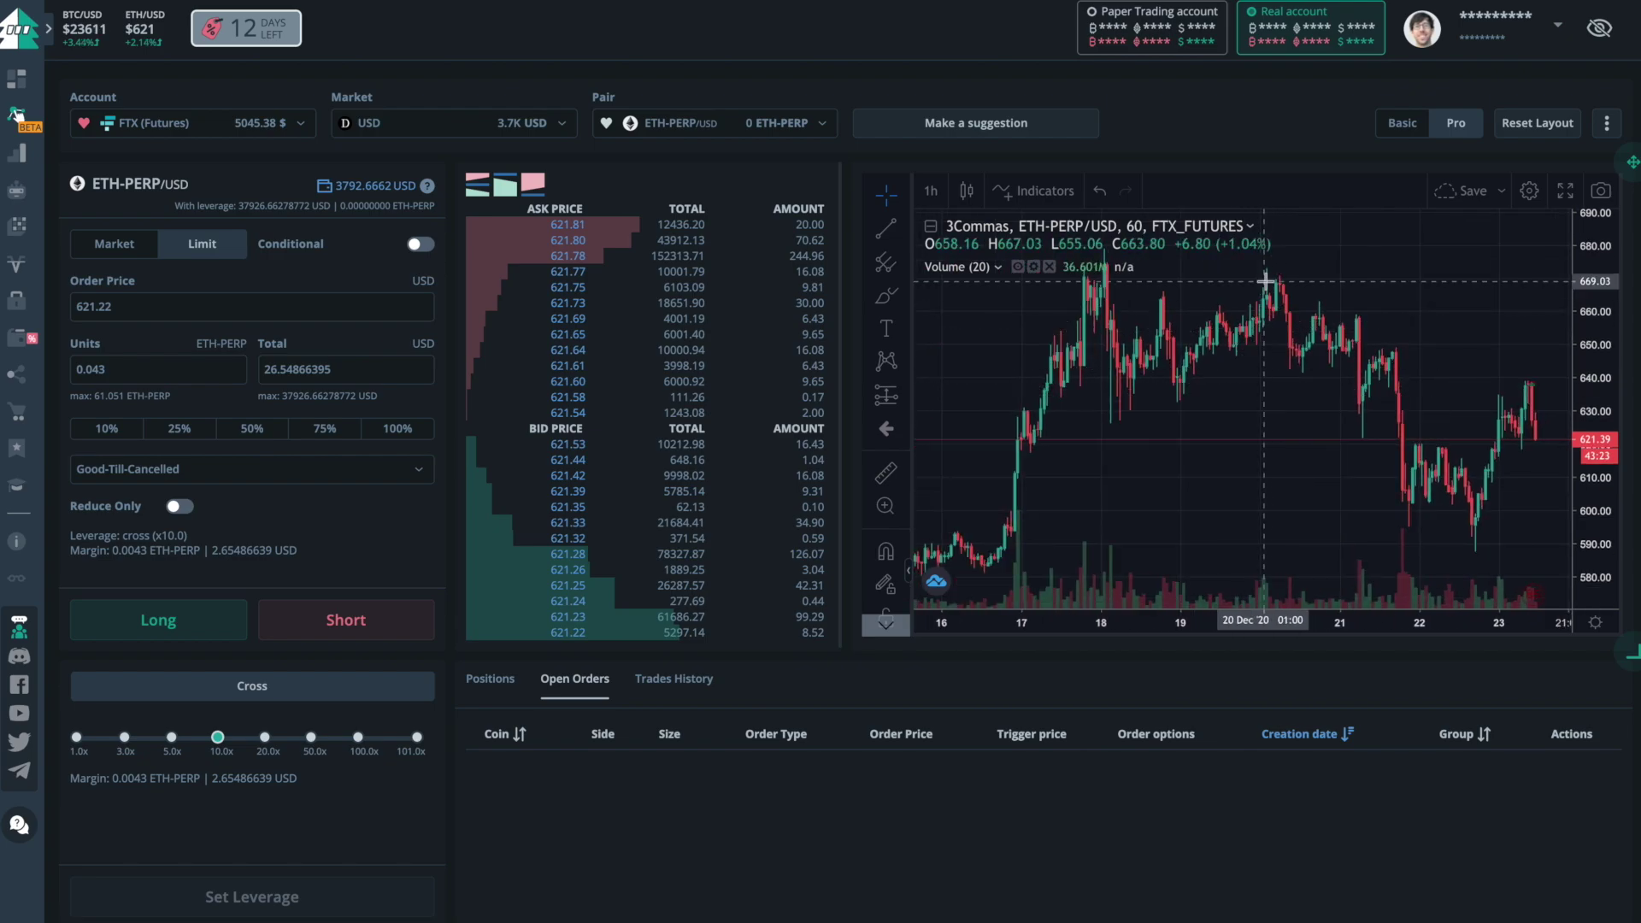
{"action": "left_click", "coordinate": [886, 233]}
{"action": "left_click", "coordinate": [1267, 267]}
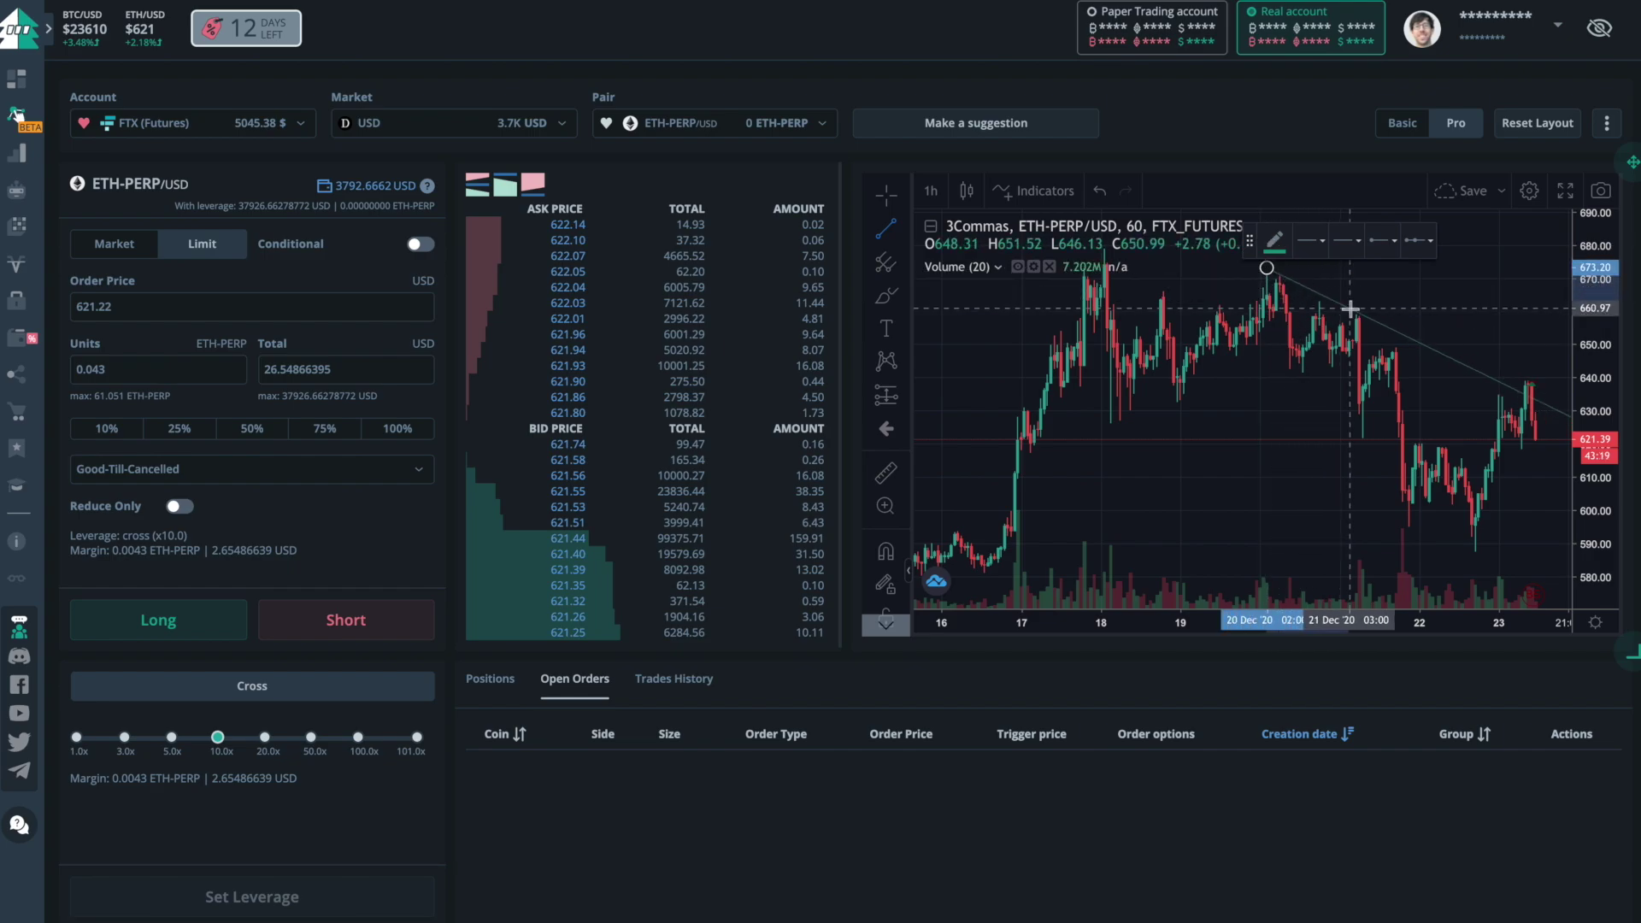
{"action": "left_click", "coordinate": [1356, 310]}
{"action": "scroll", "coordinate": [1418, 355], "scroll_direction": "up", "scroll_amount": 3}
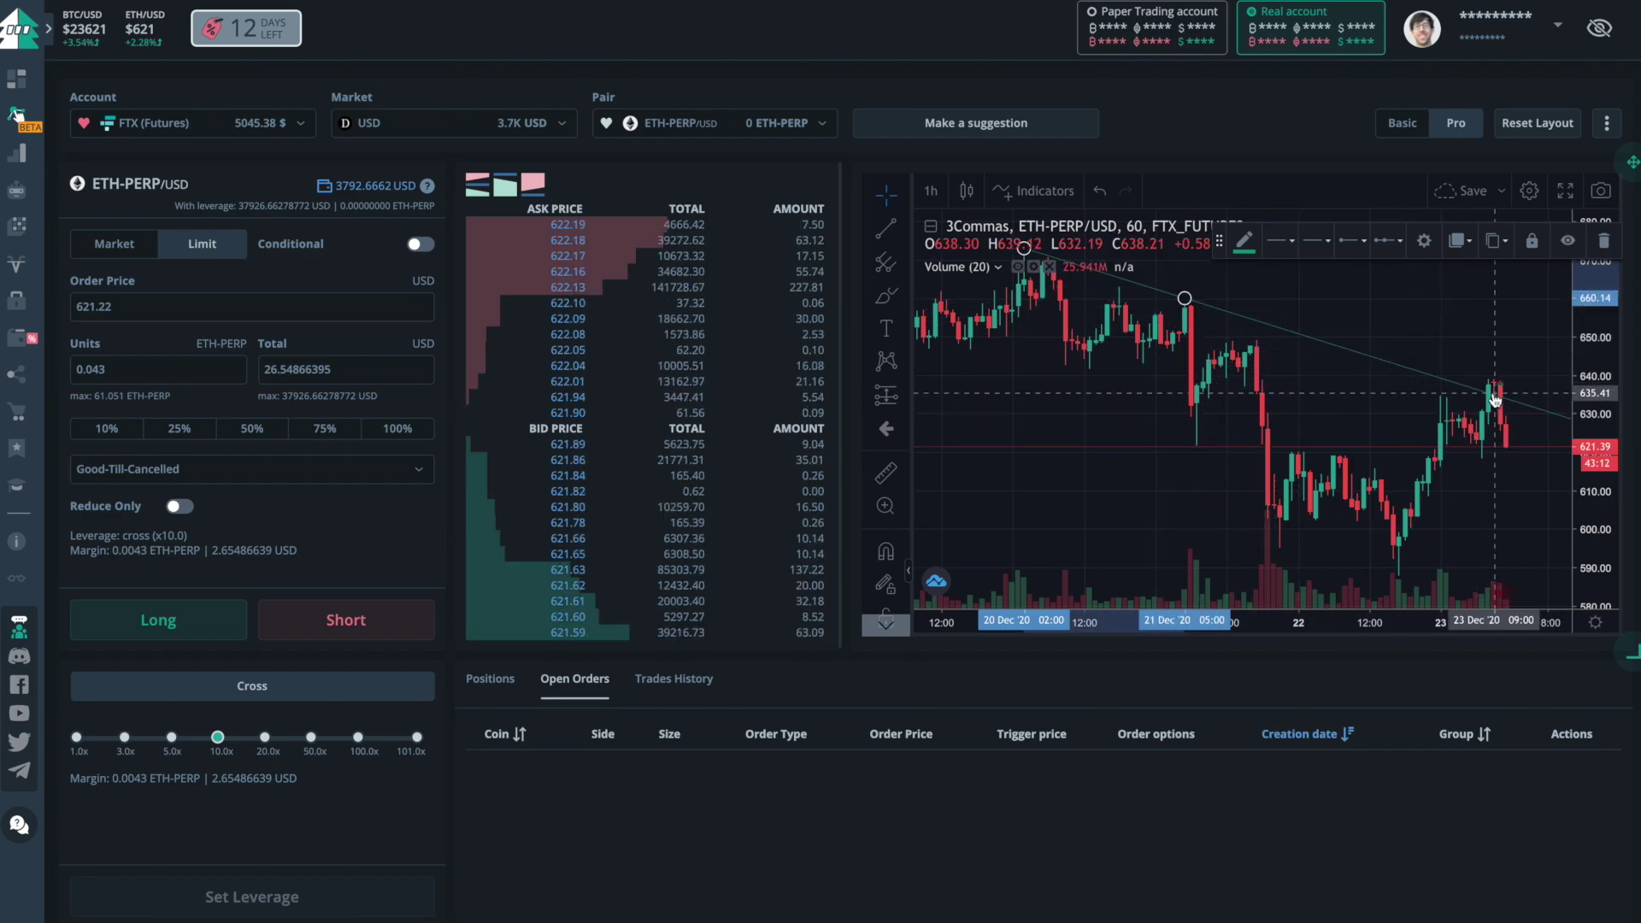
{"action": "left_click_drag", "start_coordinate": [1491, 385], "coordinate": [1403, 378]}
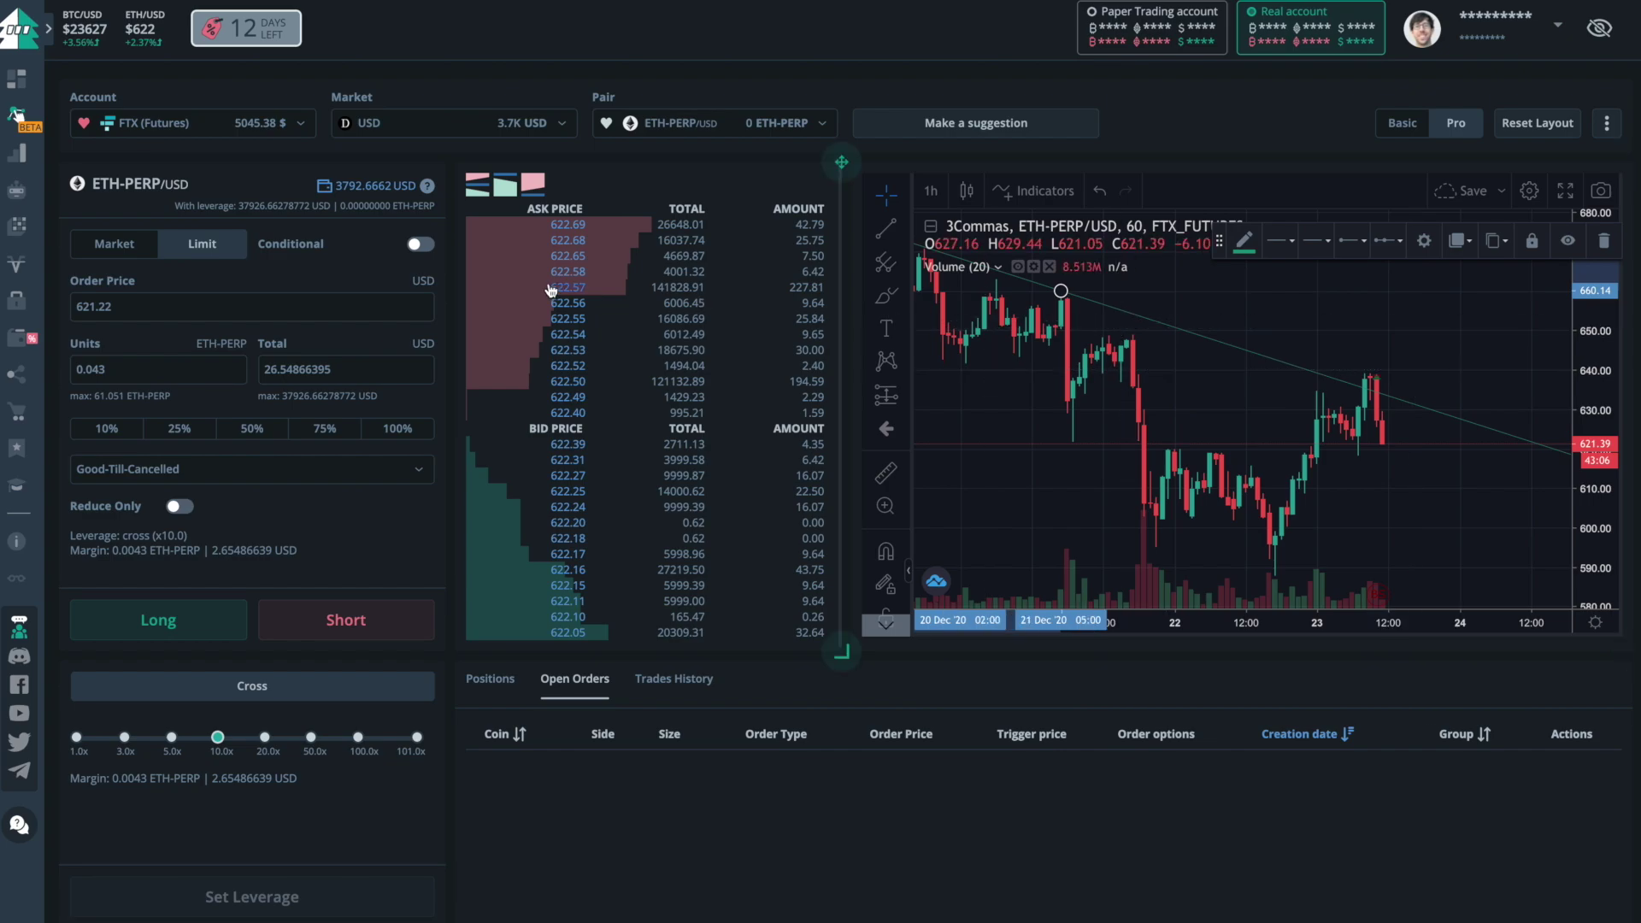
Make the order a conditional market order with trigger price 641.22
{"action": "left_click", "coordinate": [124, 245]}
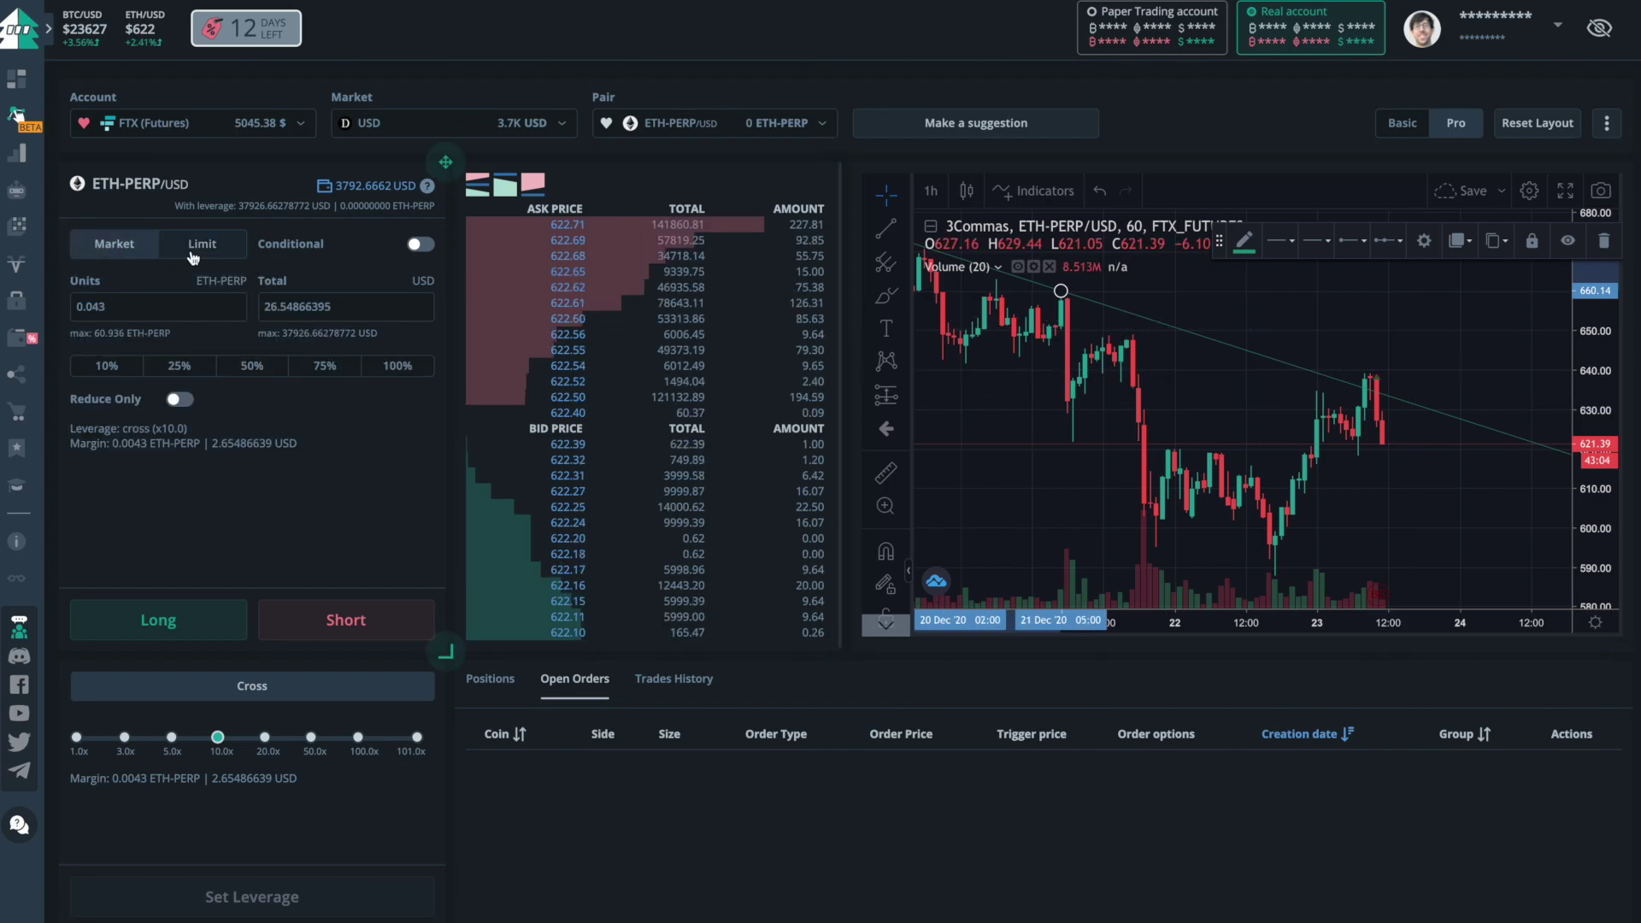
{"action": "left_click", "coordinate": [418, 246]}
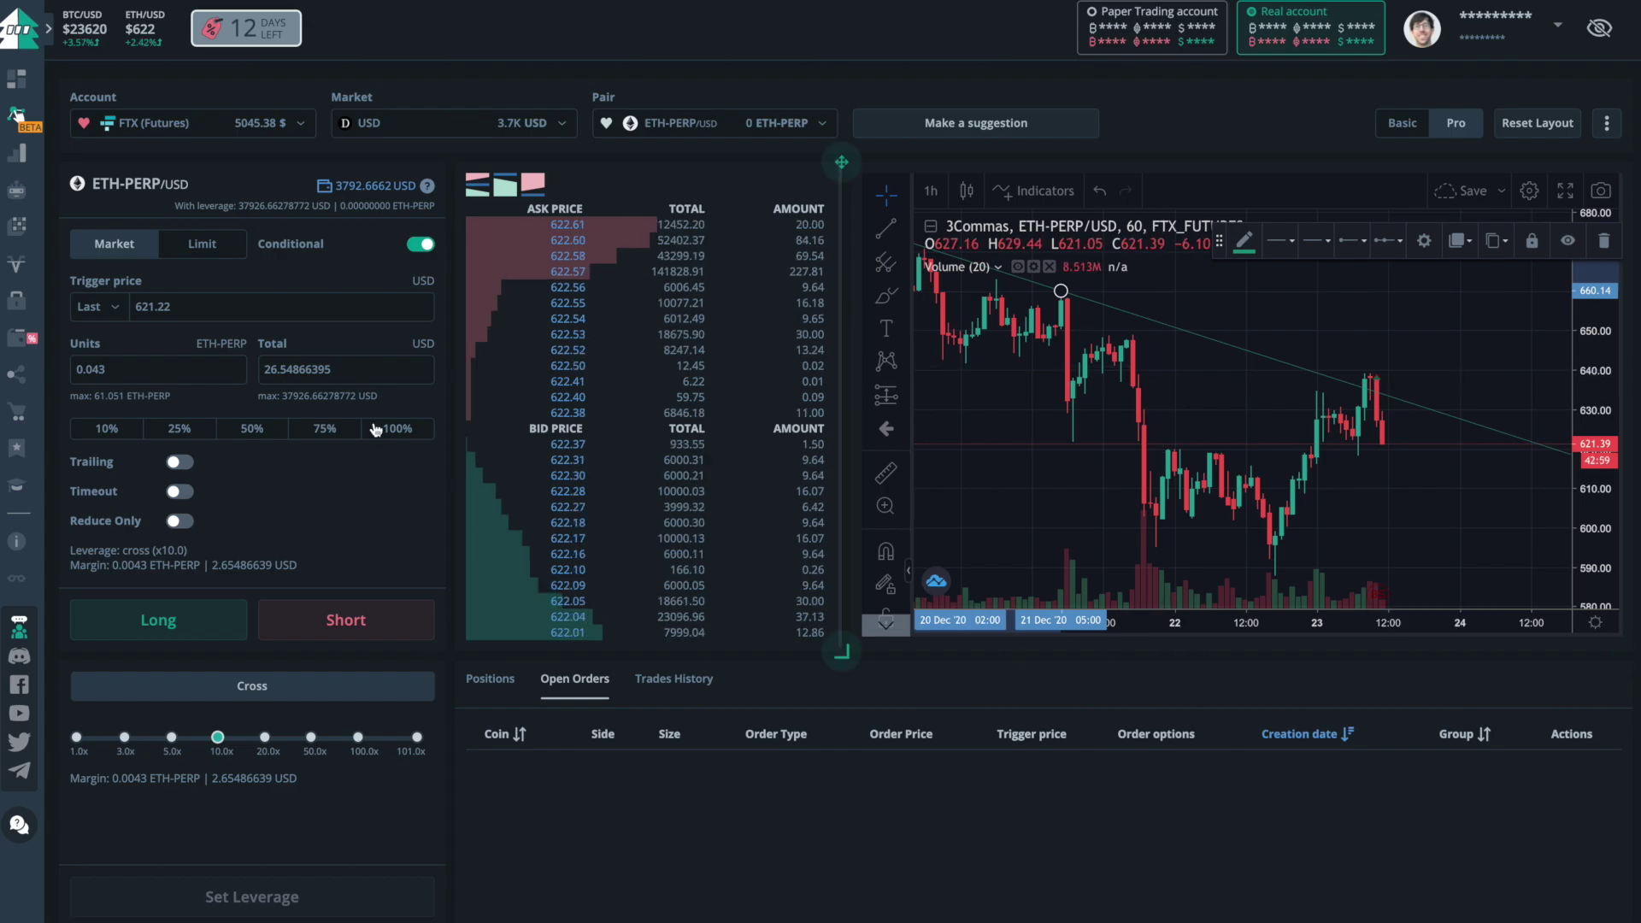
{"action": "left_click", "coordinate": [146, 308]}
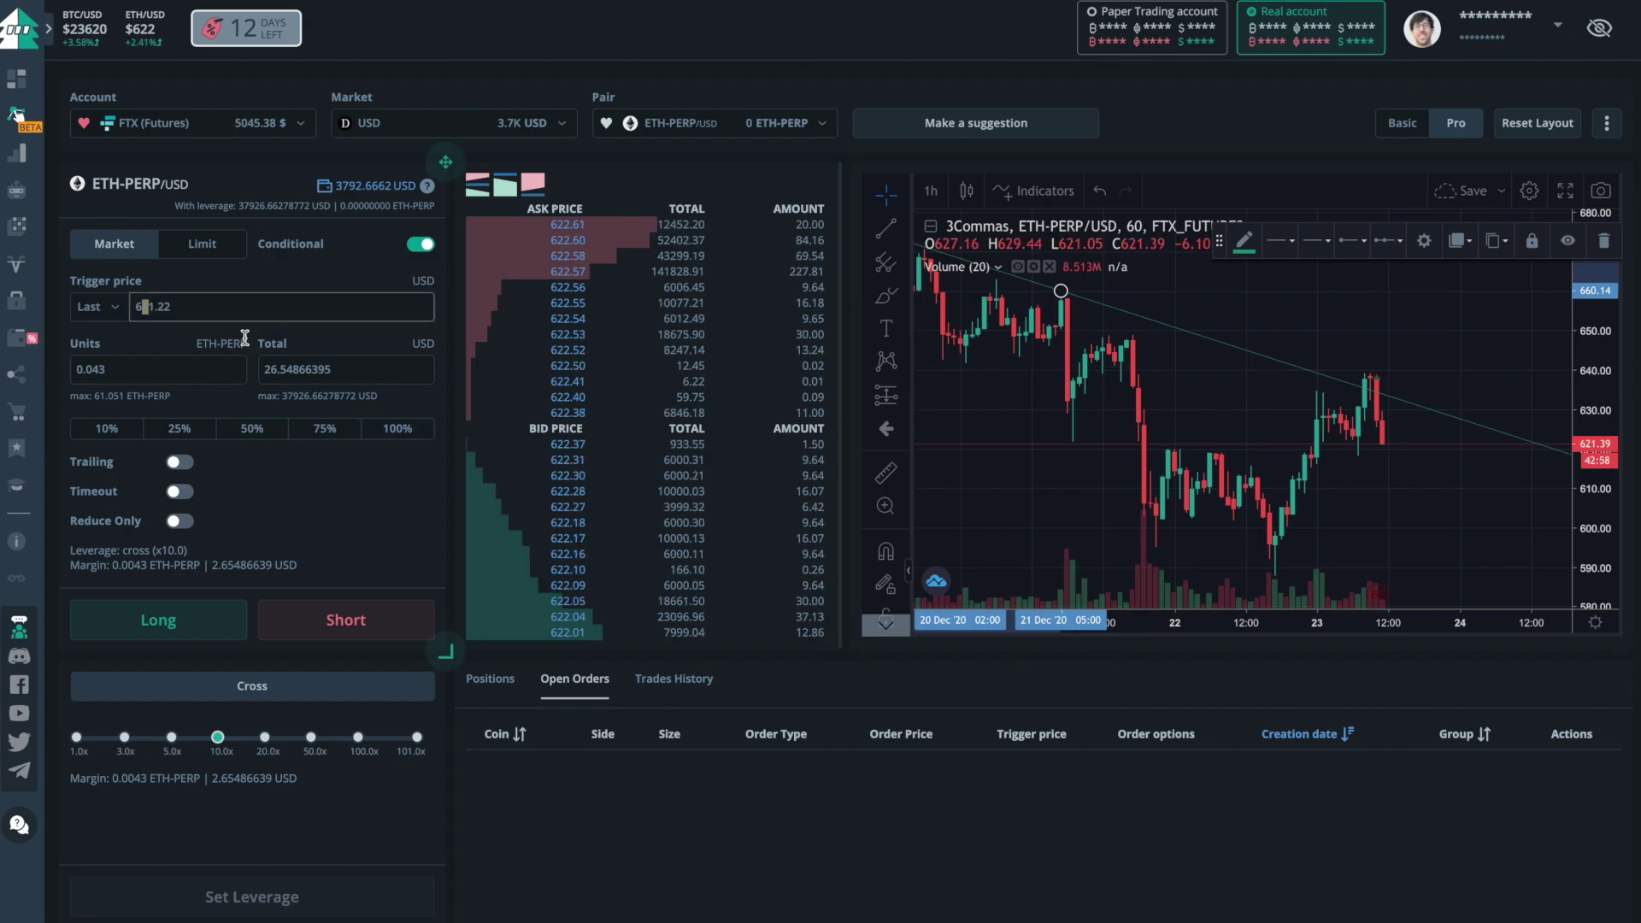
{"action": "type", "text": "4"}
{"action": "left_click", "coordinate": [335, 265]}
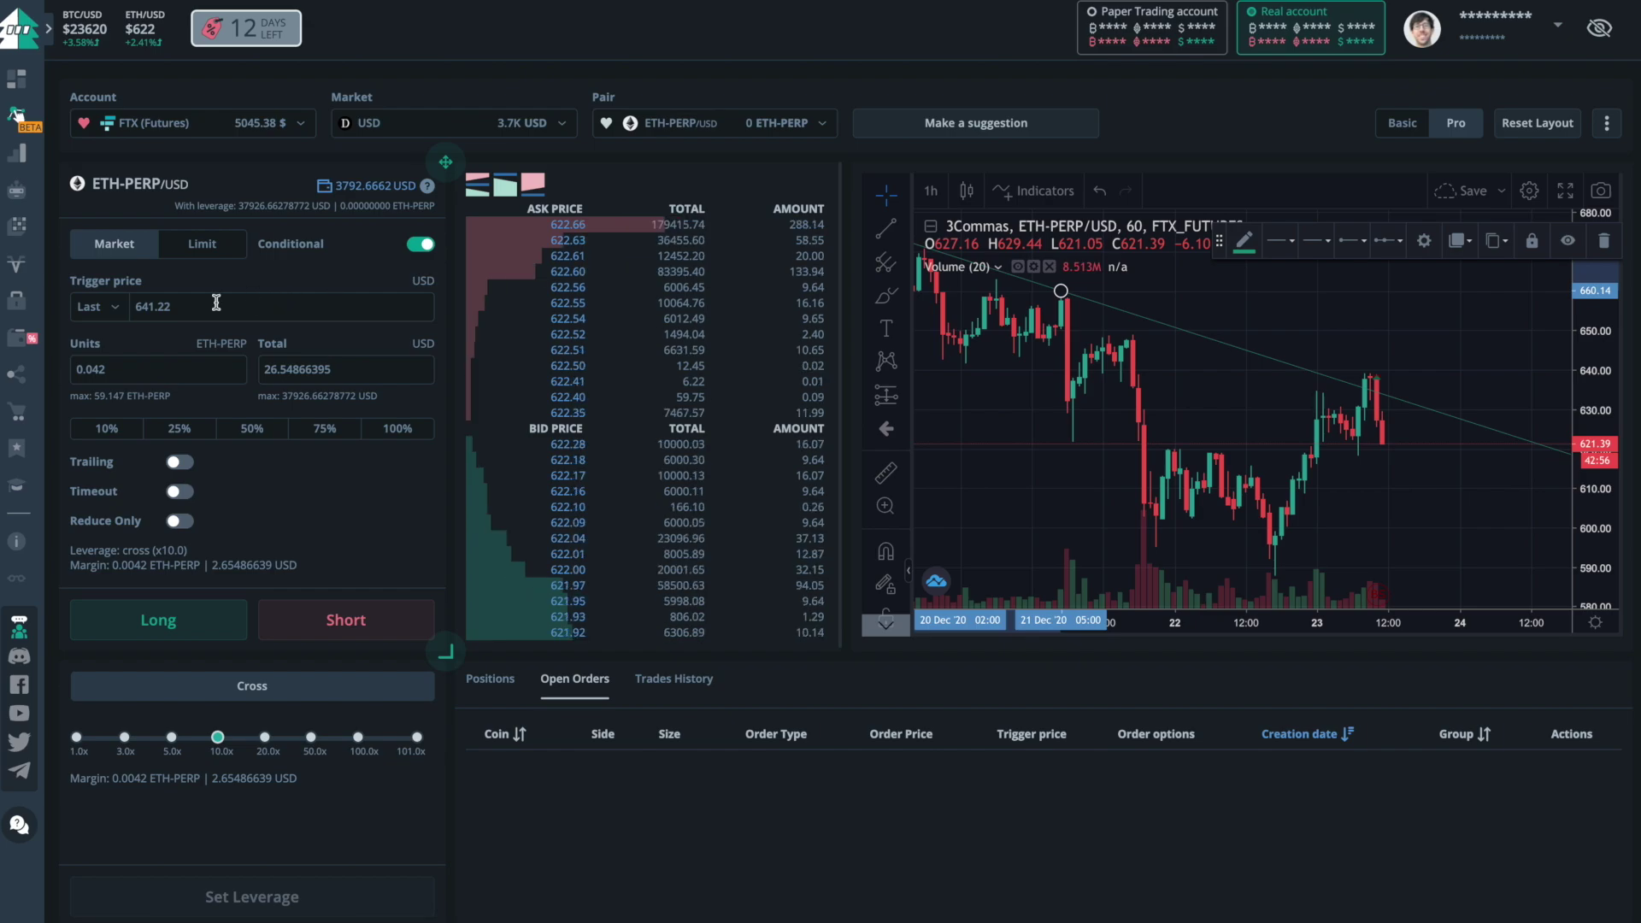
Set 0.016 units, apply 5x cross leverage and enter a 10 USD total
{"action": "left_click_drag", "start_coordinate": [92, 373], "coordinate": [159, 376]}
{"action": "type", "text": "1"}
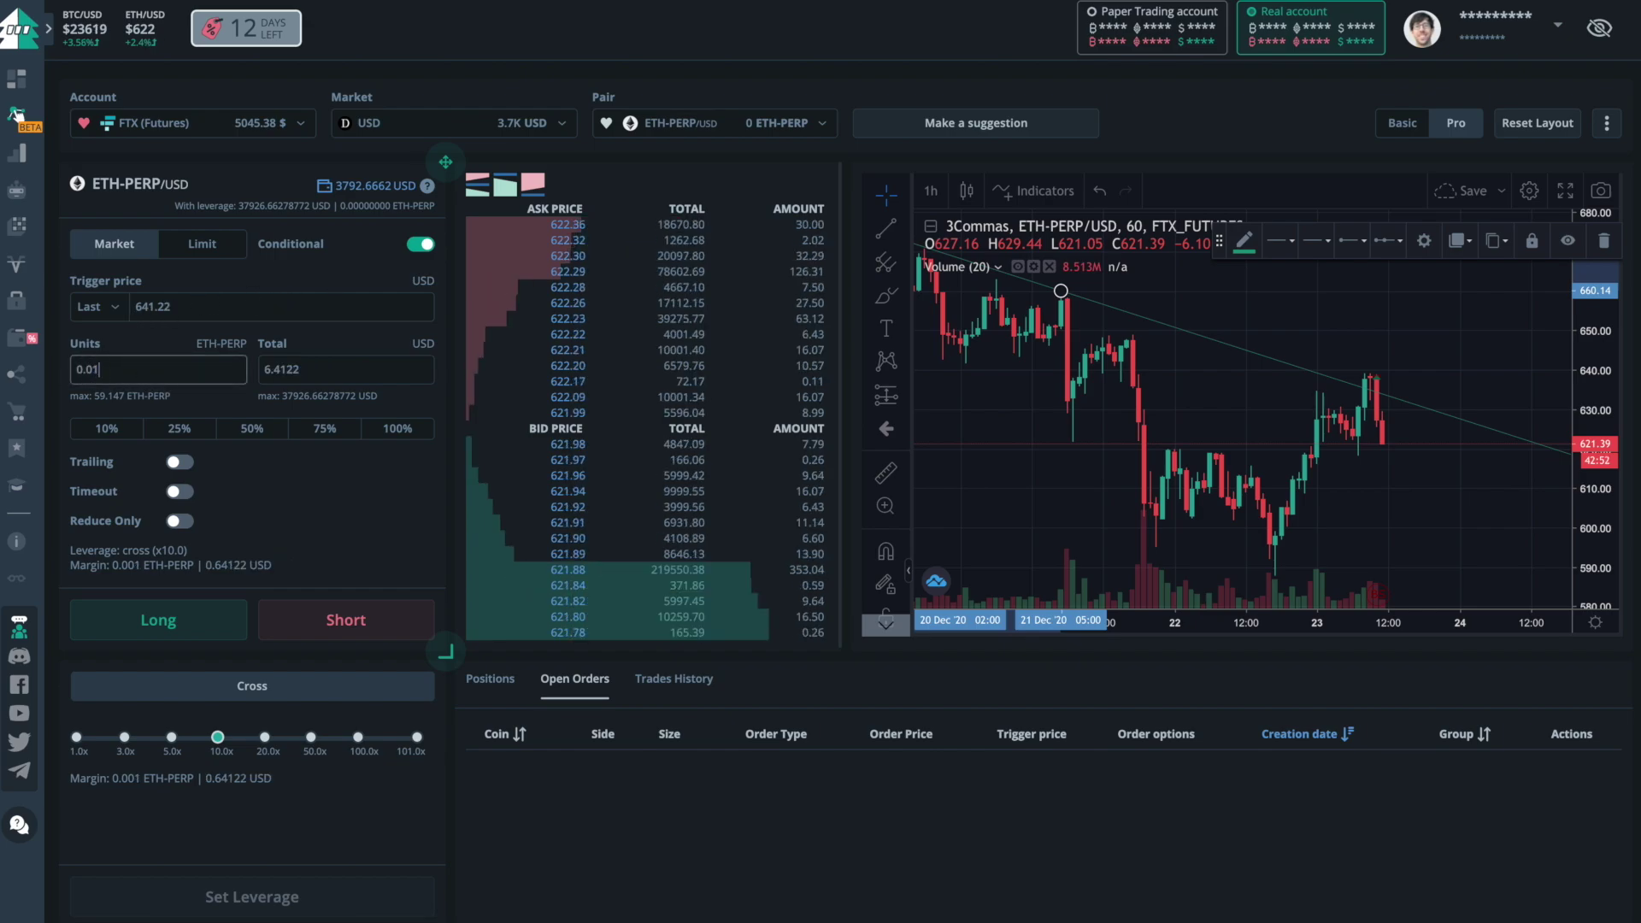
{"action": "key", "text": "BackSpace"}
{"action": "type", "text": "2"}
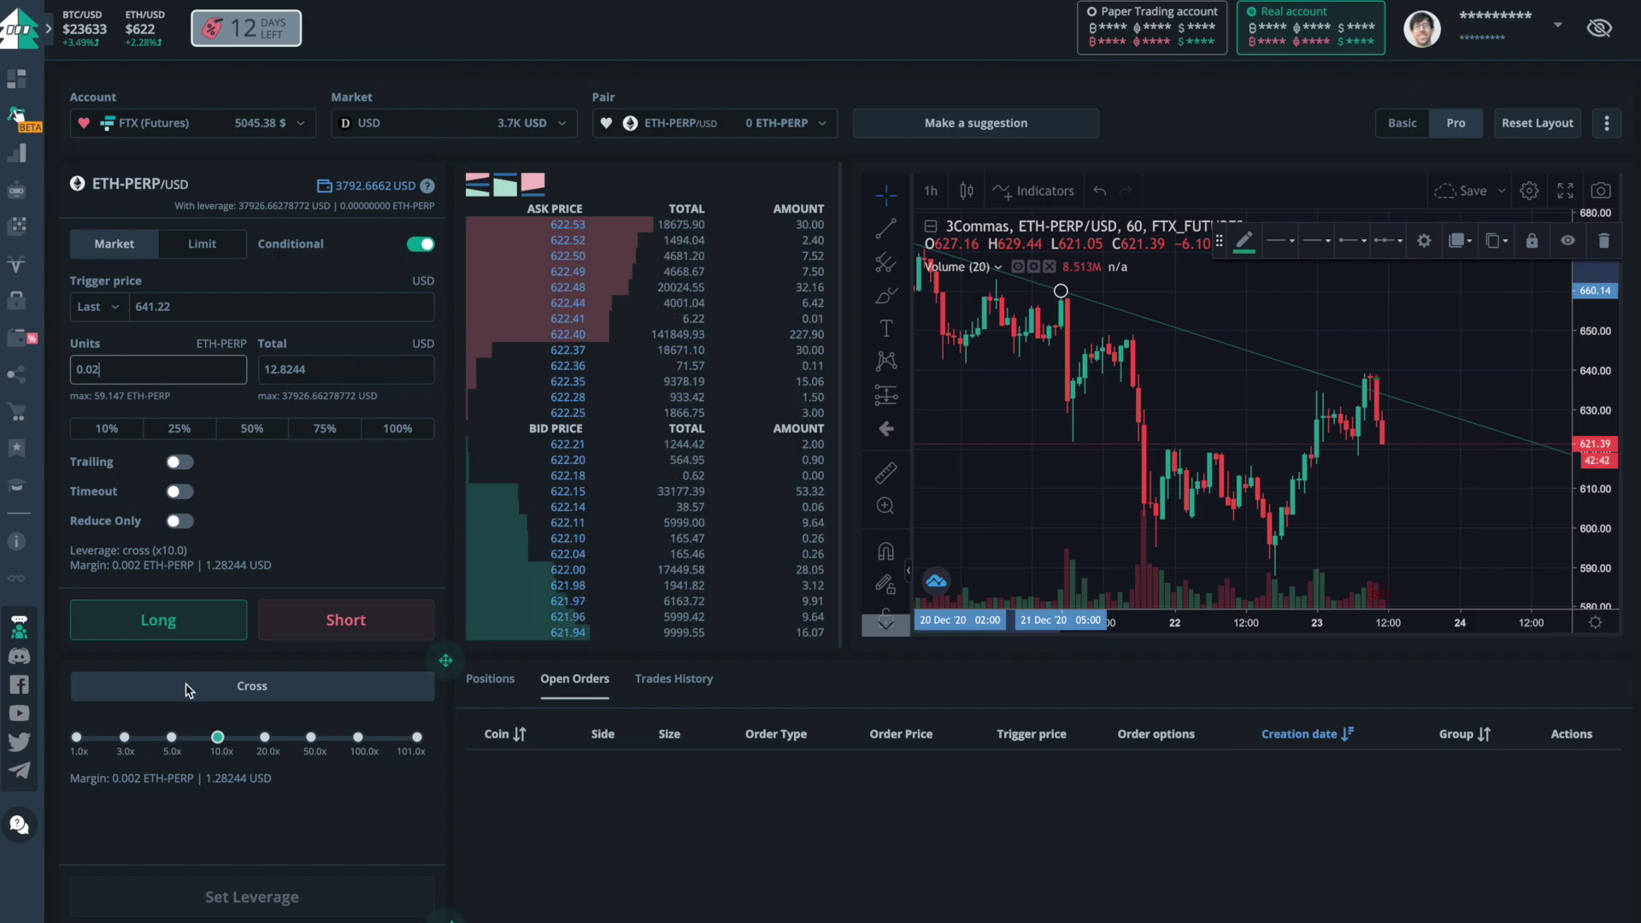
{"action": "left_click", "coordinate": [171, 737]}
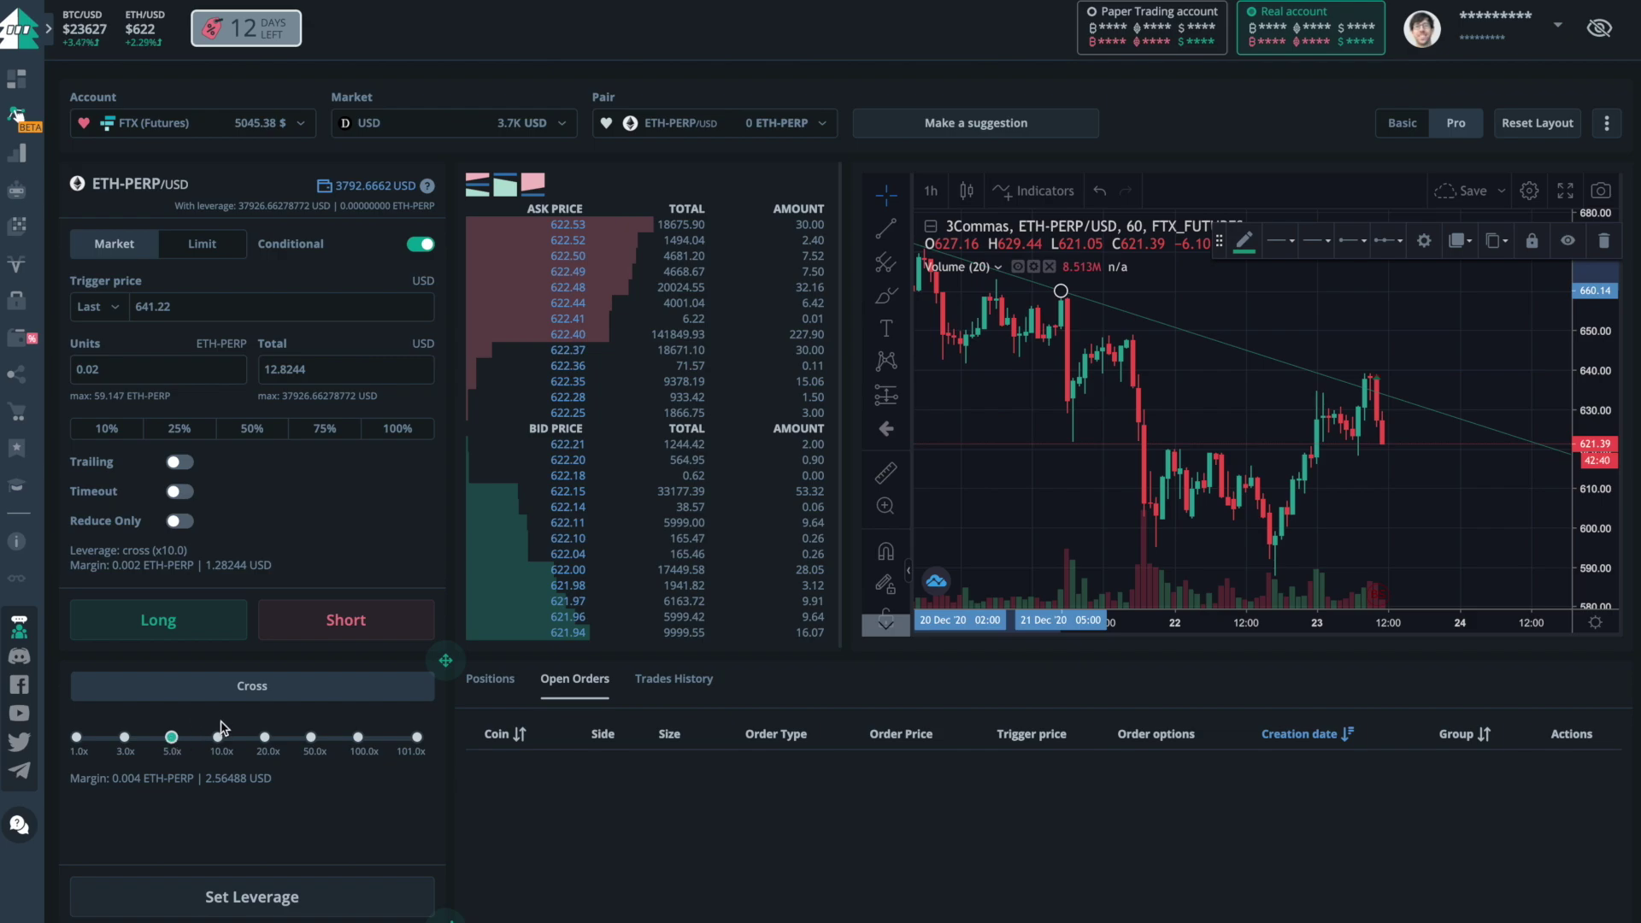
{"action": "left_click", "coordinate": [222, 895]}
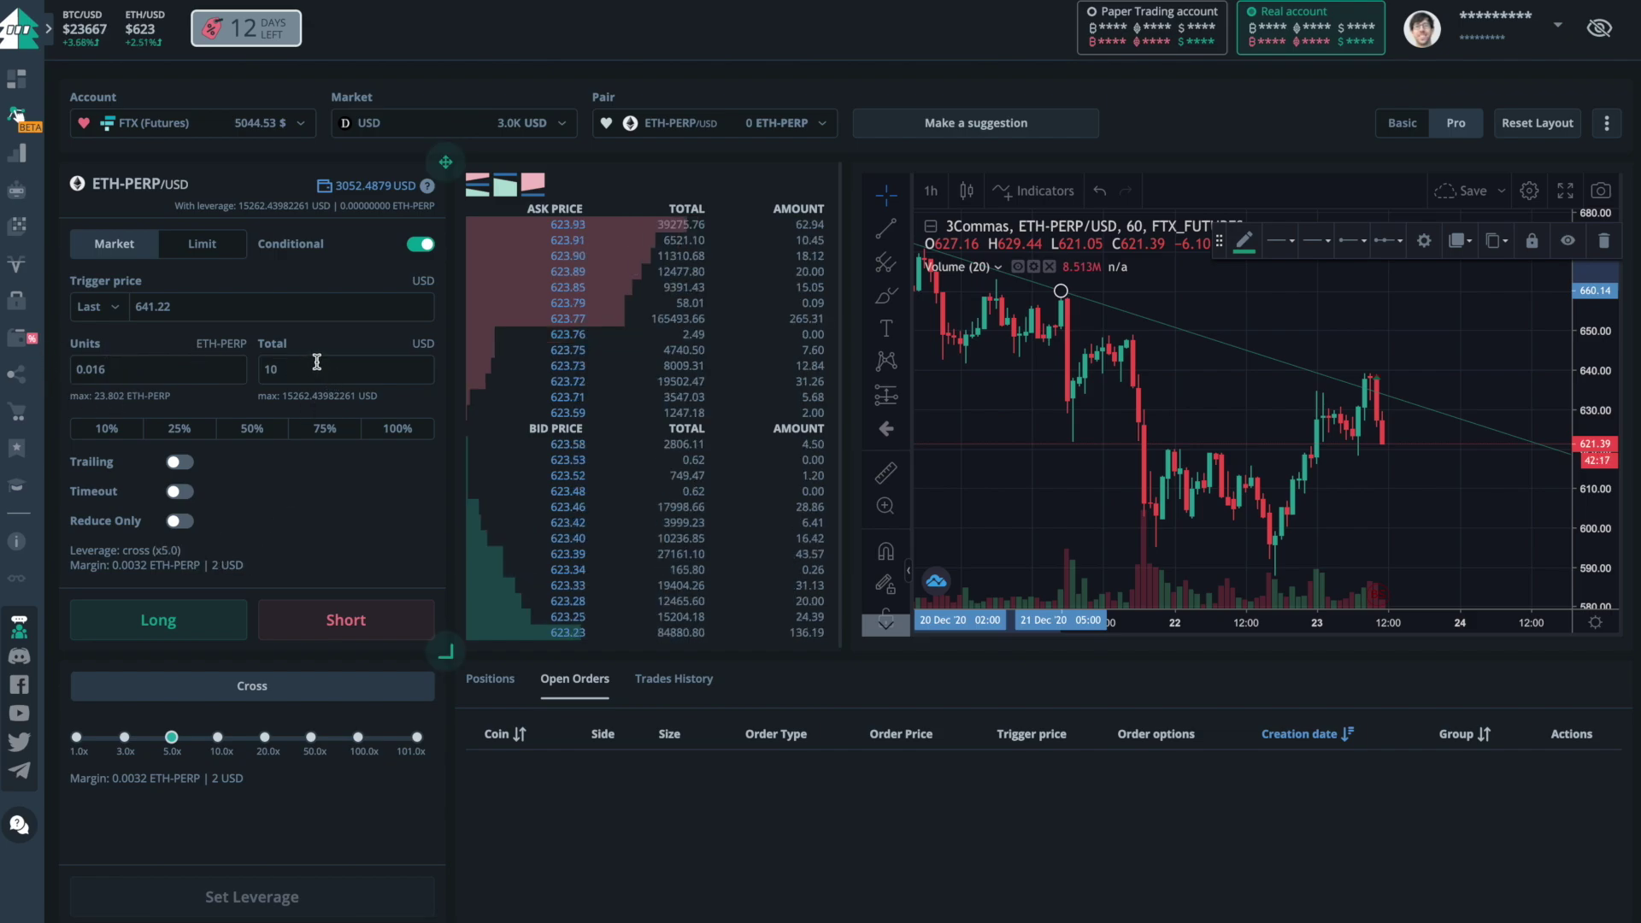
{"action": "left_click", "coordinate": [117, 368]}
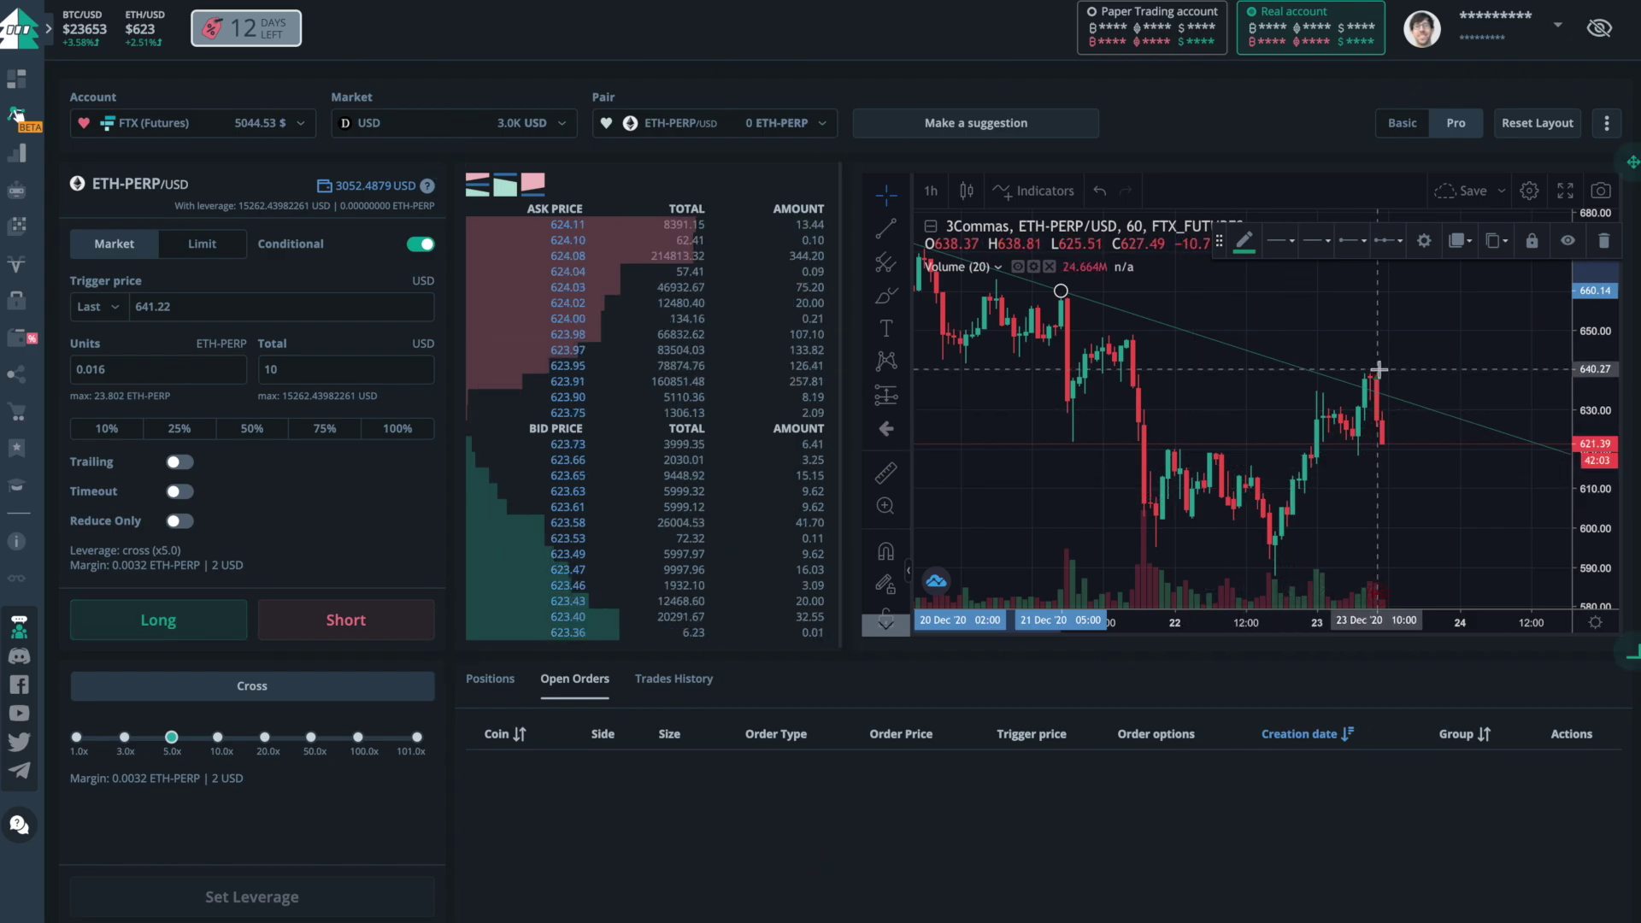
Submit and confirm the conditional long for 0.016 ETH-PERP at trigger 641.22, then rescale the price axis
{"action": "left_click", "coordinate": [168, 621]}
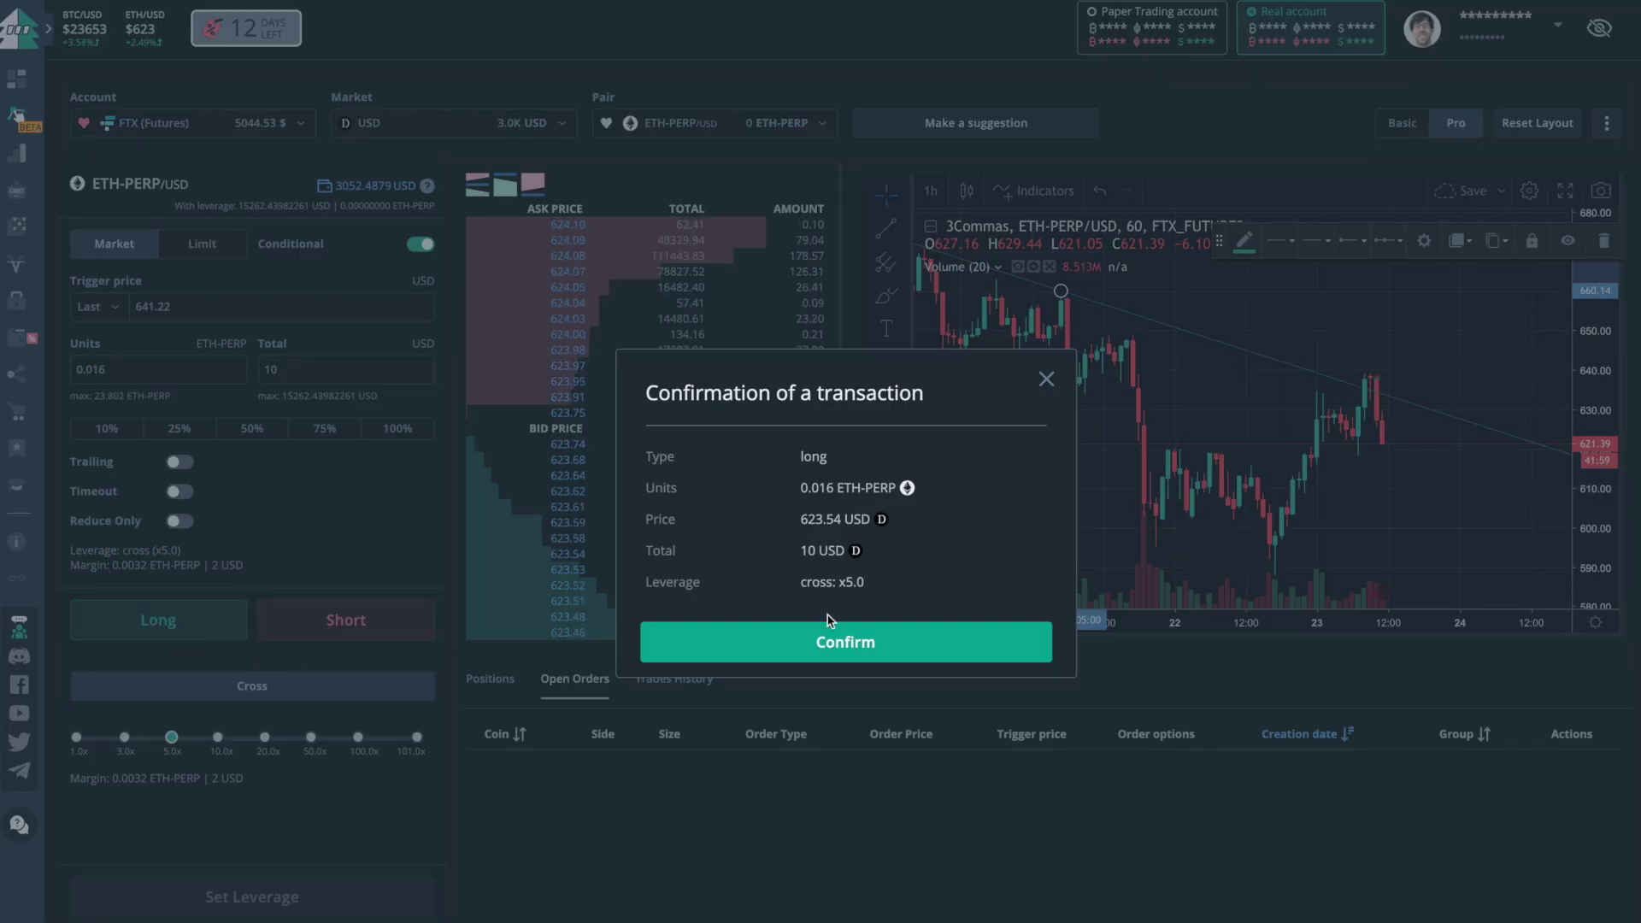
{"action": "left_click", "coordinate": [870, 642]}
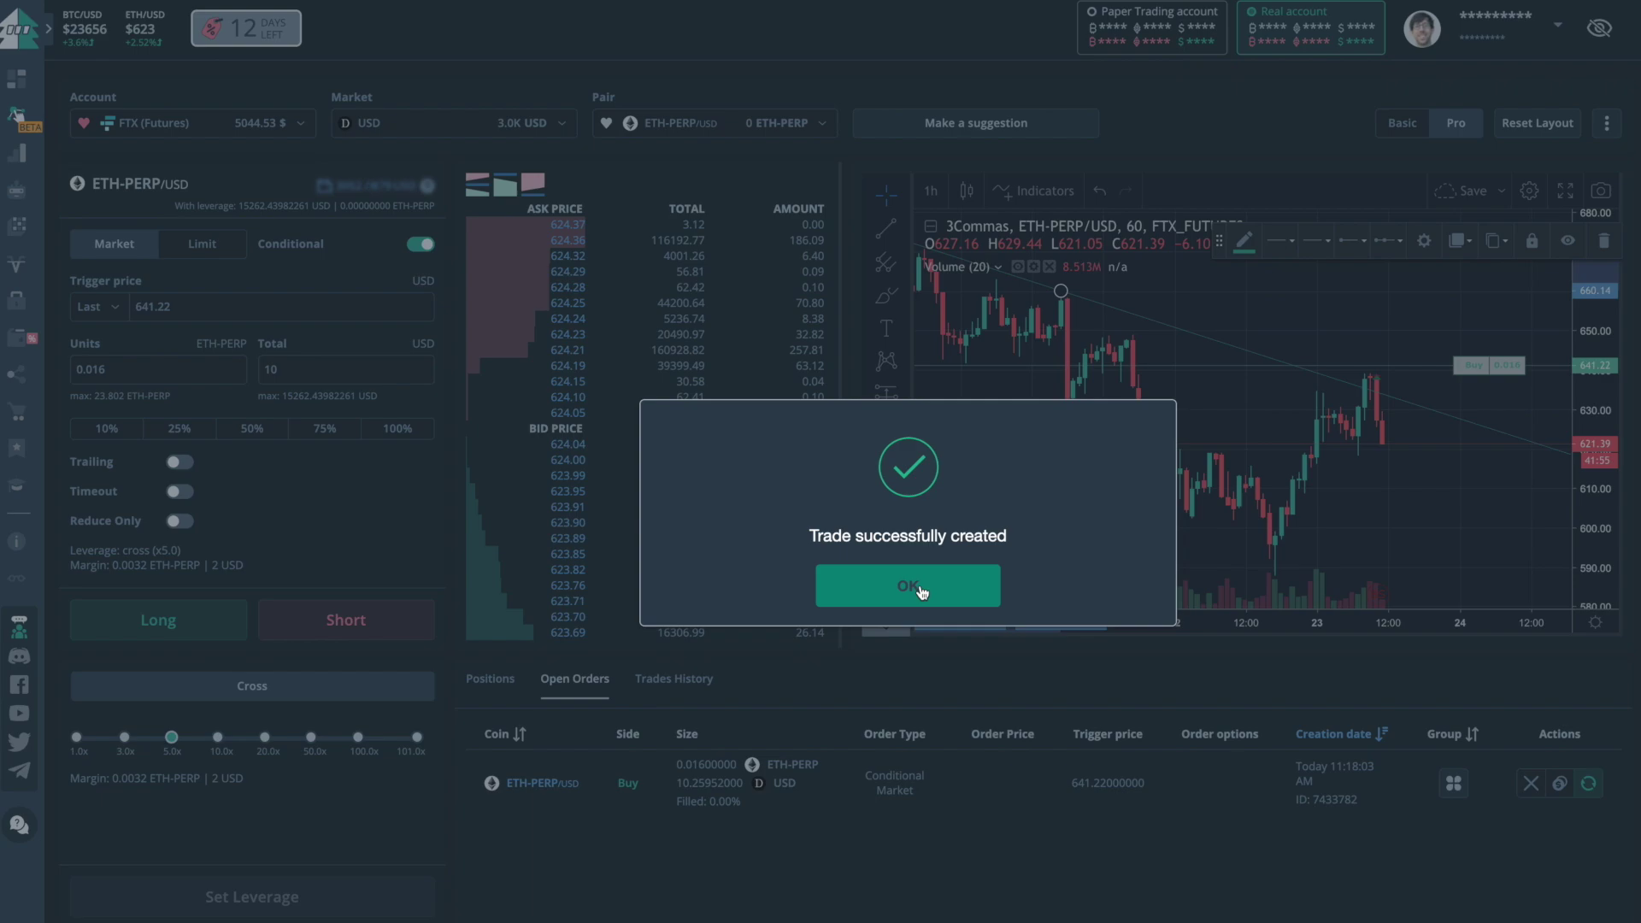
{"action": "left_click", "coordinate": [920, 590]}
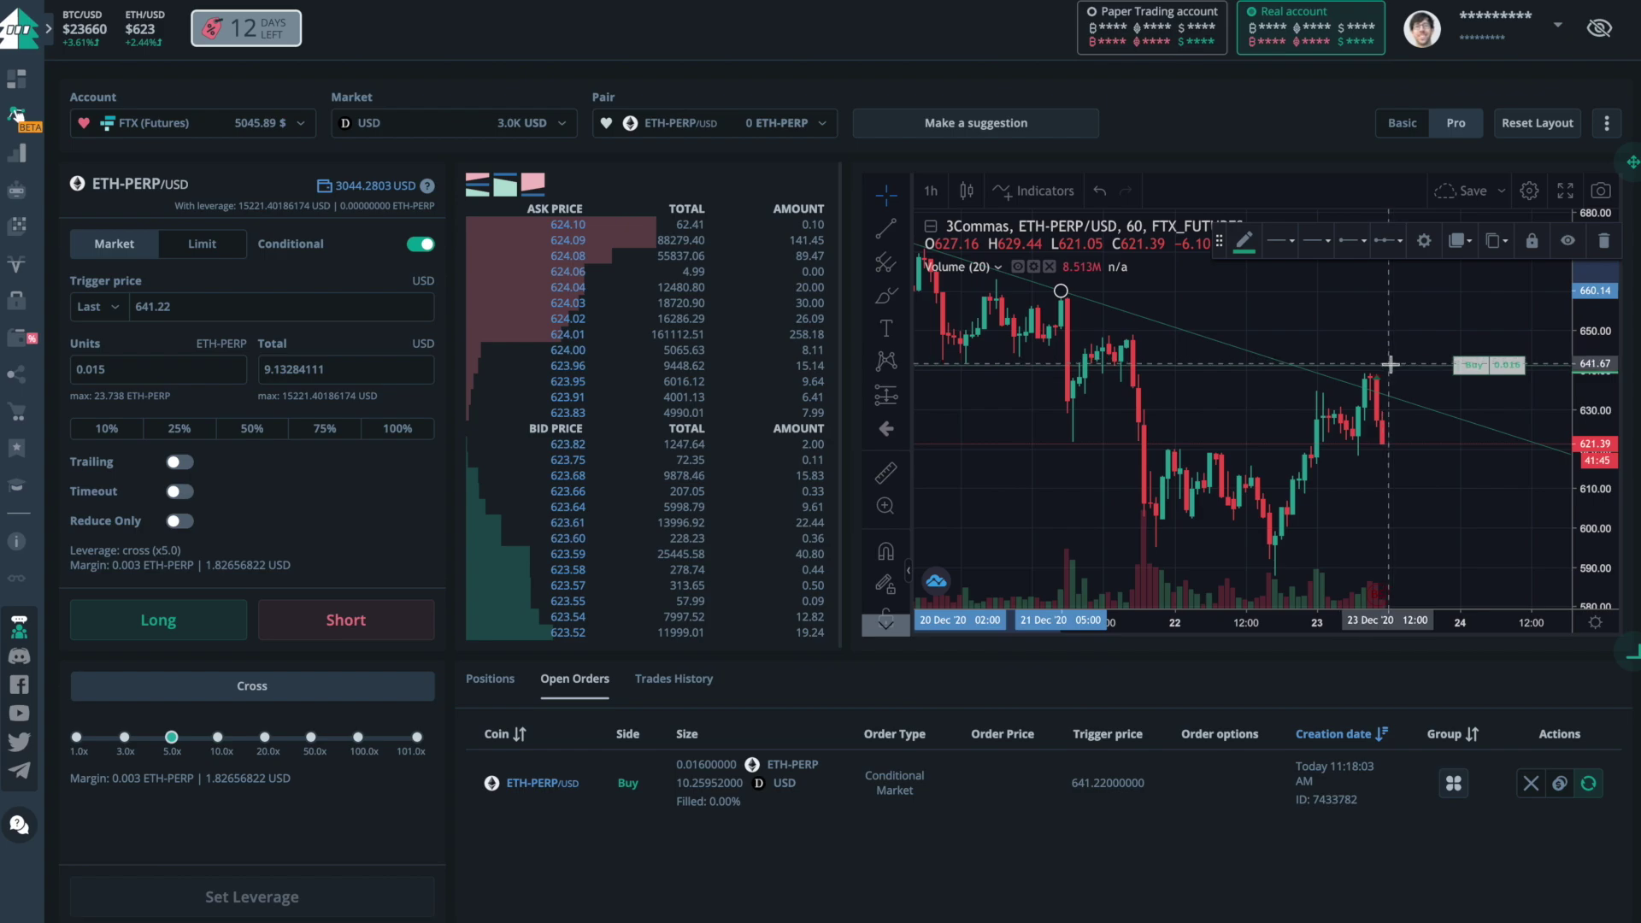
{"action": "left_click_drag", "start_coordinate": [1610, 336], "coordinate": [1598, 453]}
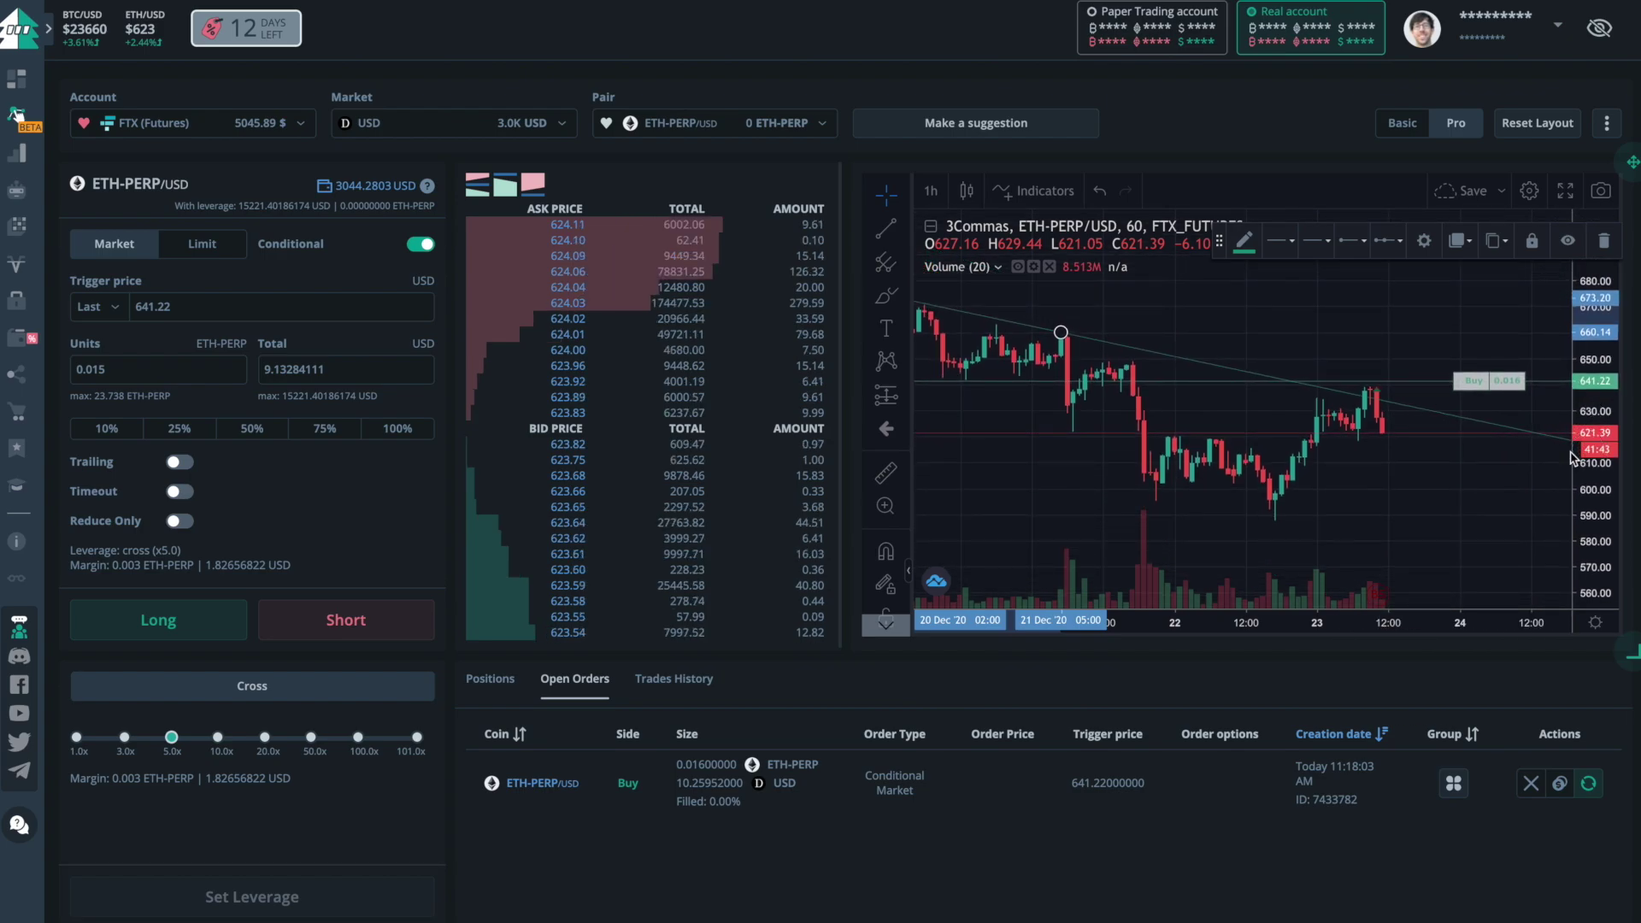
Place a Long Position drawing near 641 with target and stop each 16.58 (2.59%) away
{"action": "left_click", "coordinate": [885, 396]}
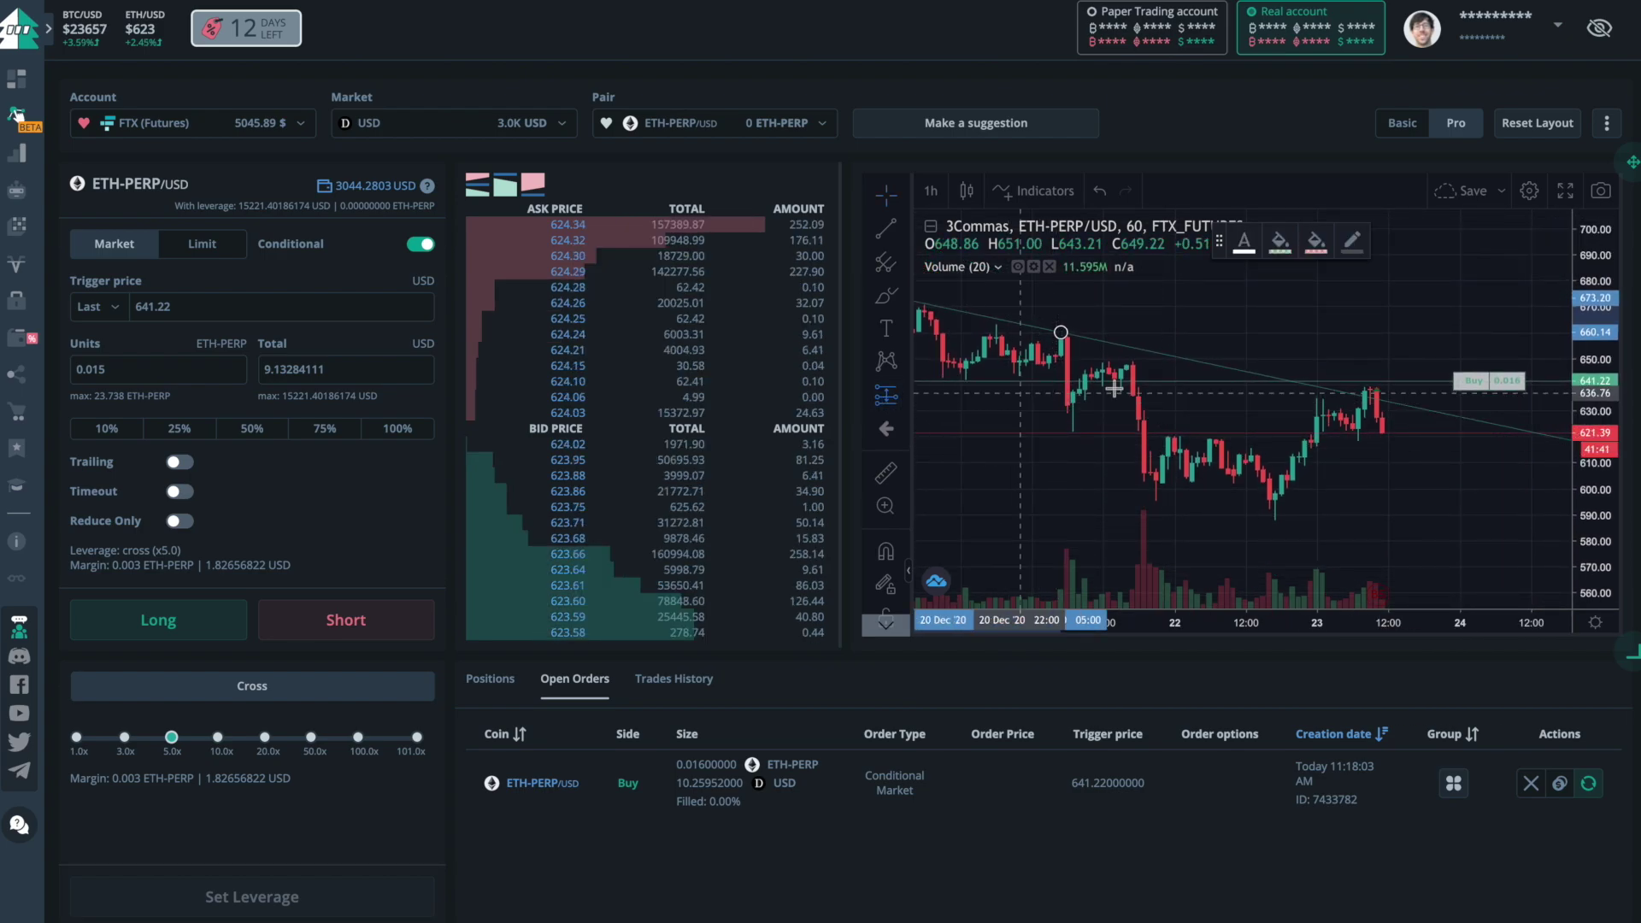
{"action": "left_click", "coordinate": [1404, 381]}
{"action": "left_click_drag", "start_coordinate": [1021, 376], "coordinate": [866, 361]}
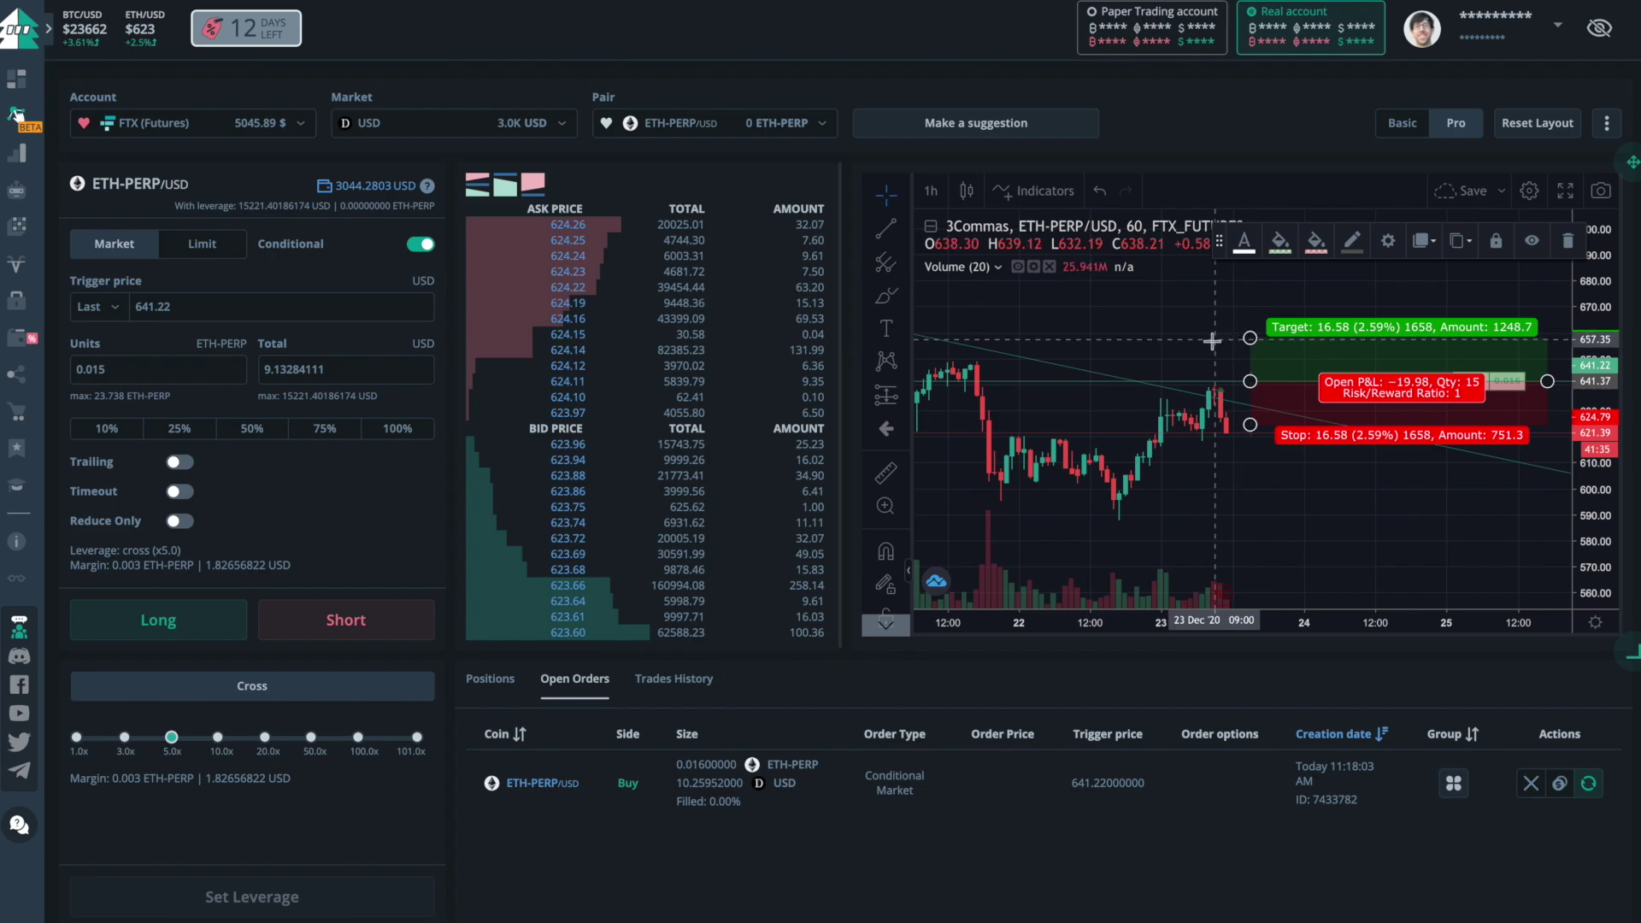
{"action": "scroll", "coordinate": [1208, 348], "scroll_direction": "down", "scroll_amount": 4}
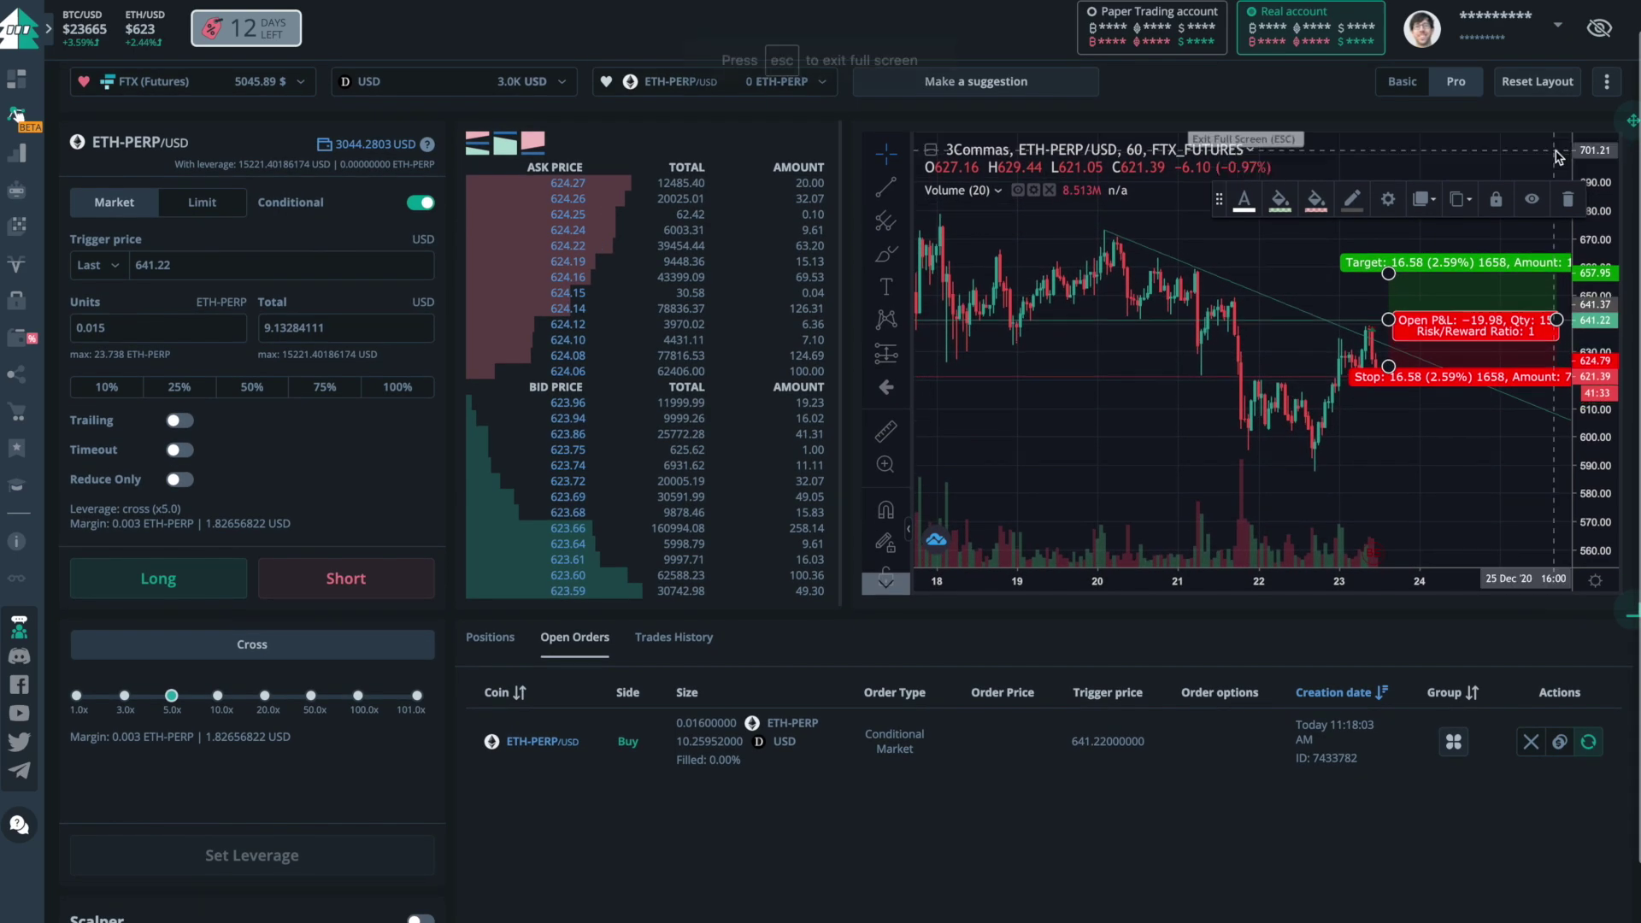
{"action": "left_click", "coordinate": [1565, 190]}
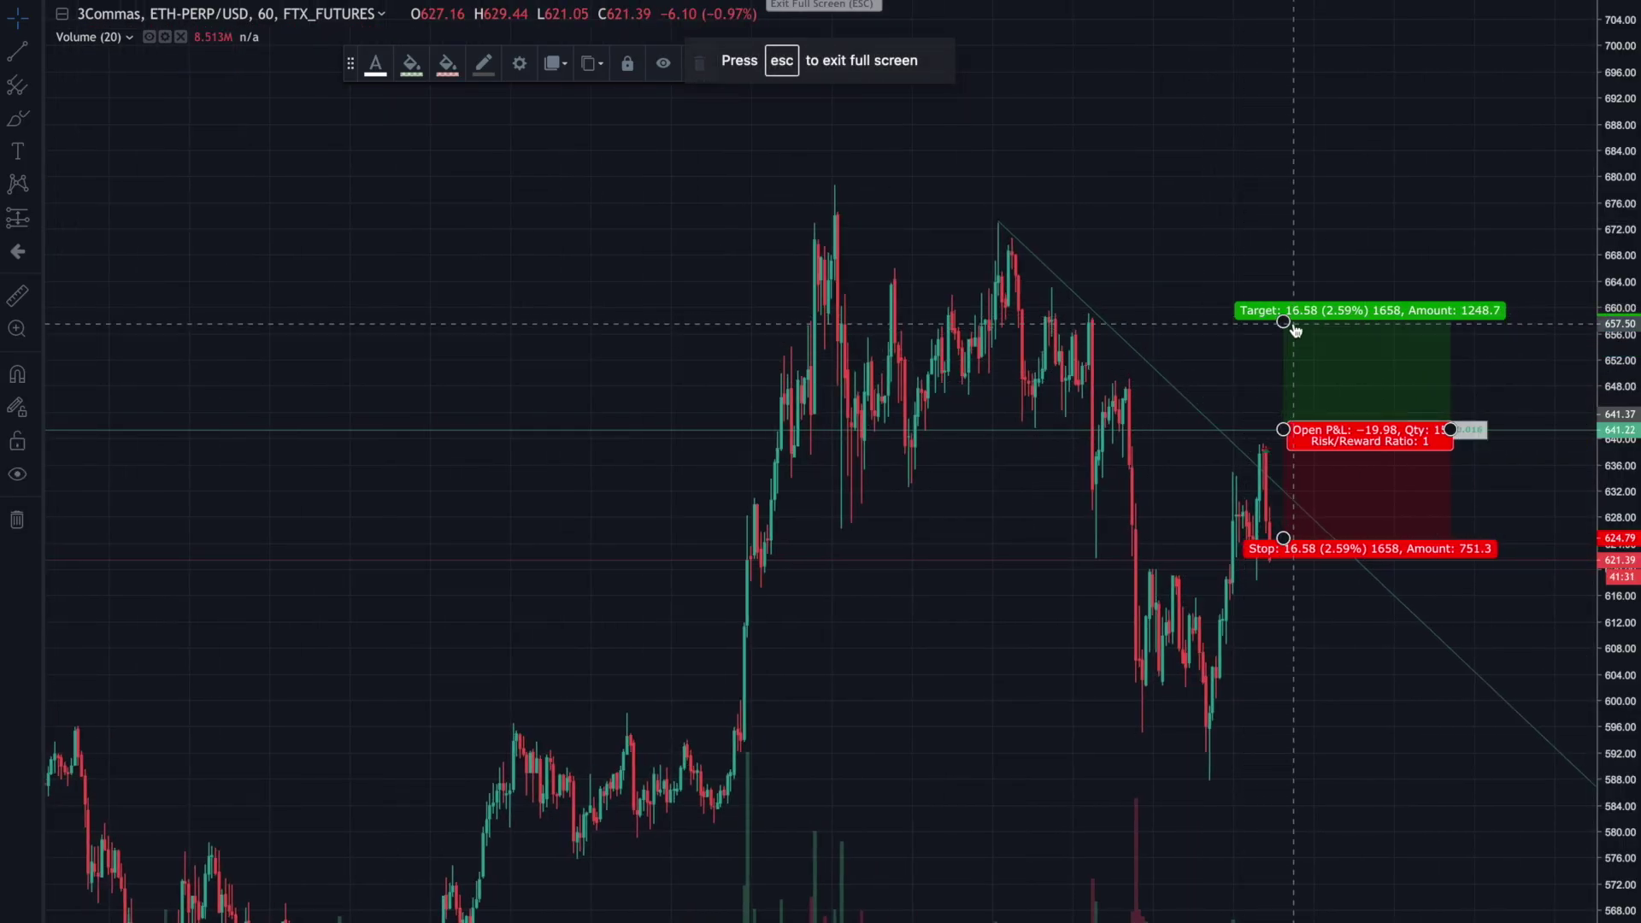
Move the long position's target to about 660 and its stop to about 632, giving risk/reward 2.11
{"action": "left_click_drag", "start_coordinate": [1283, 321], "coordinate": [1283, 300]}
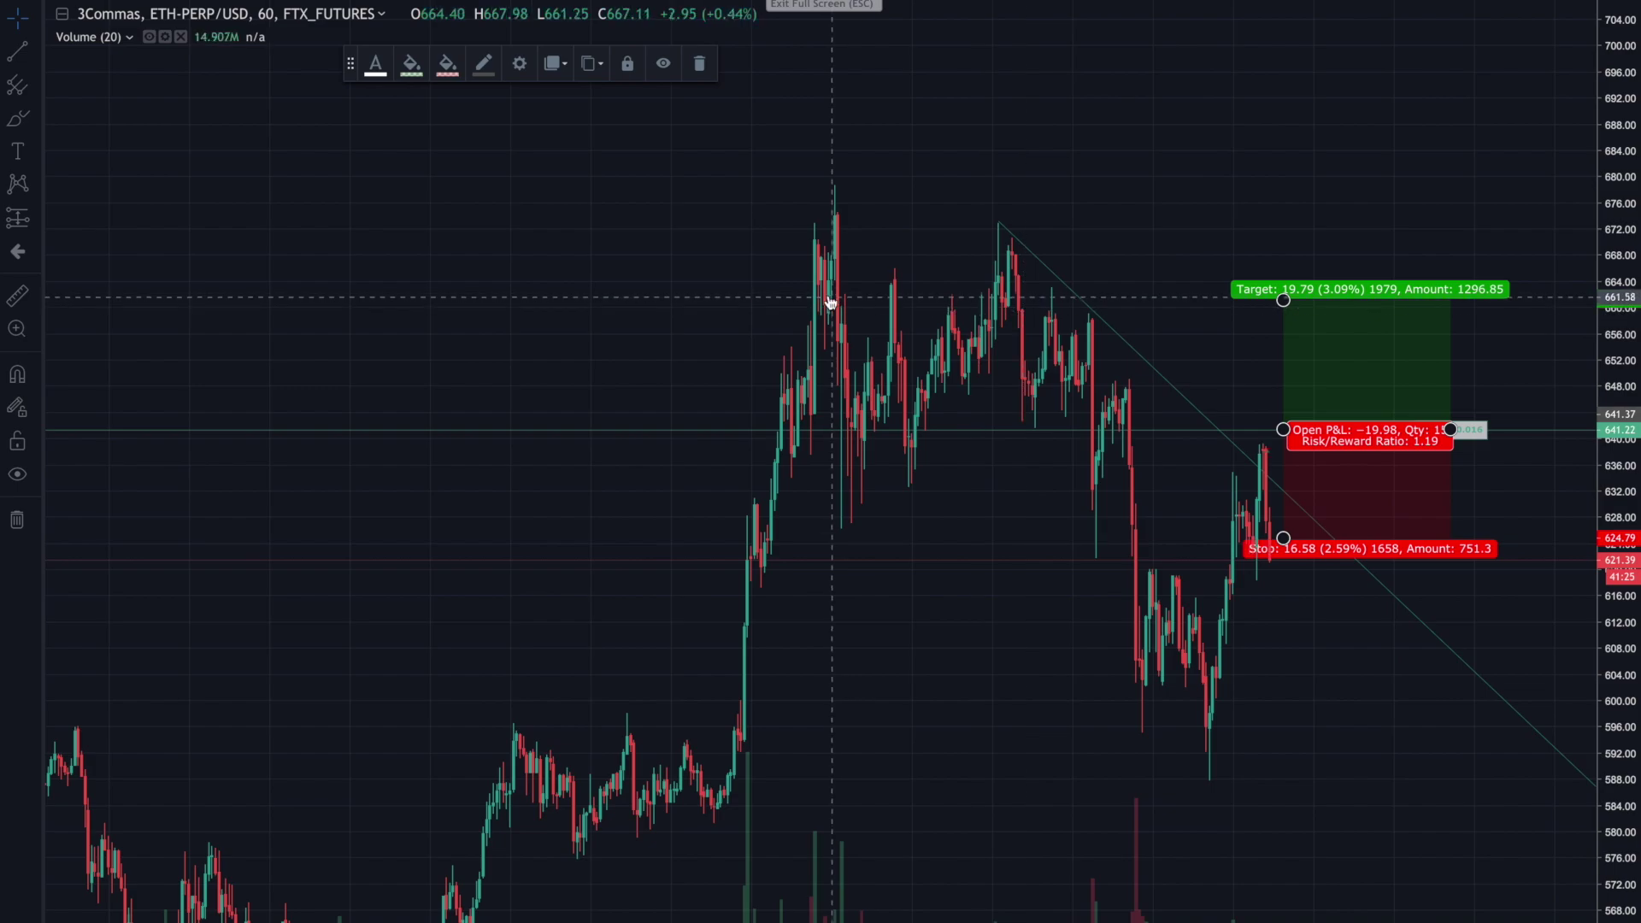
{"action": "mouse_move", "coordinate": [1283, 300]}
{"action": "left_mouse_down"}
{"action": "mouse_move", "coordinate": [1282, 322]}
{"action": "mouse_move", "coordinate": [1283, 305]}
{"action": "left_mouse_up"}
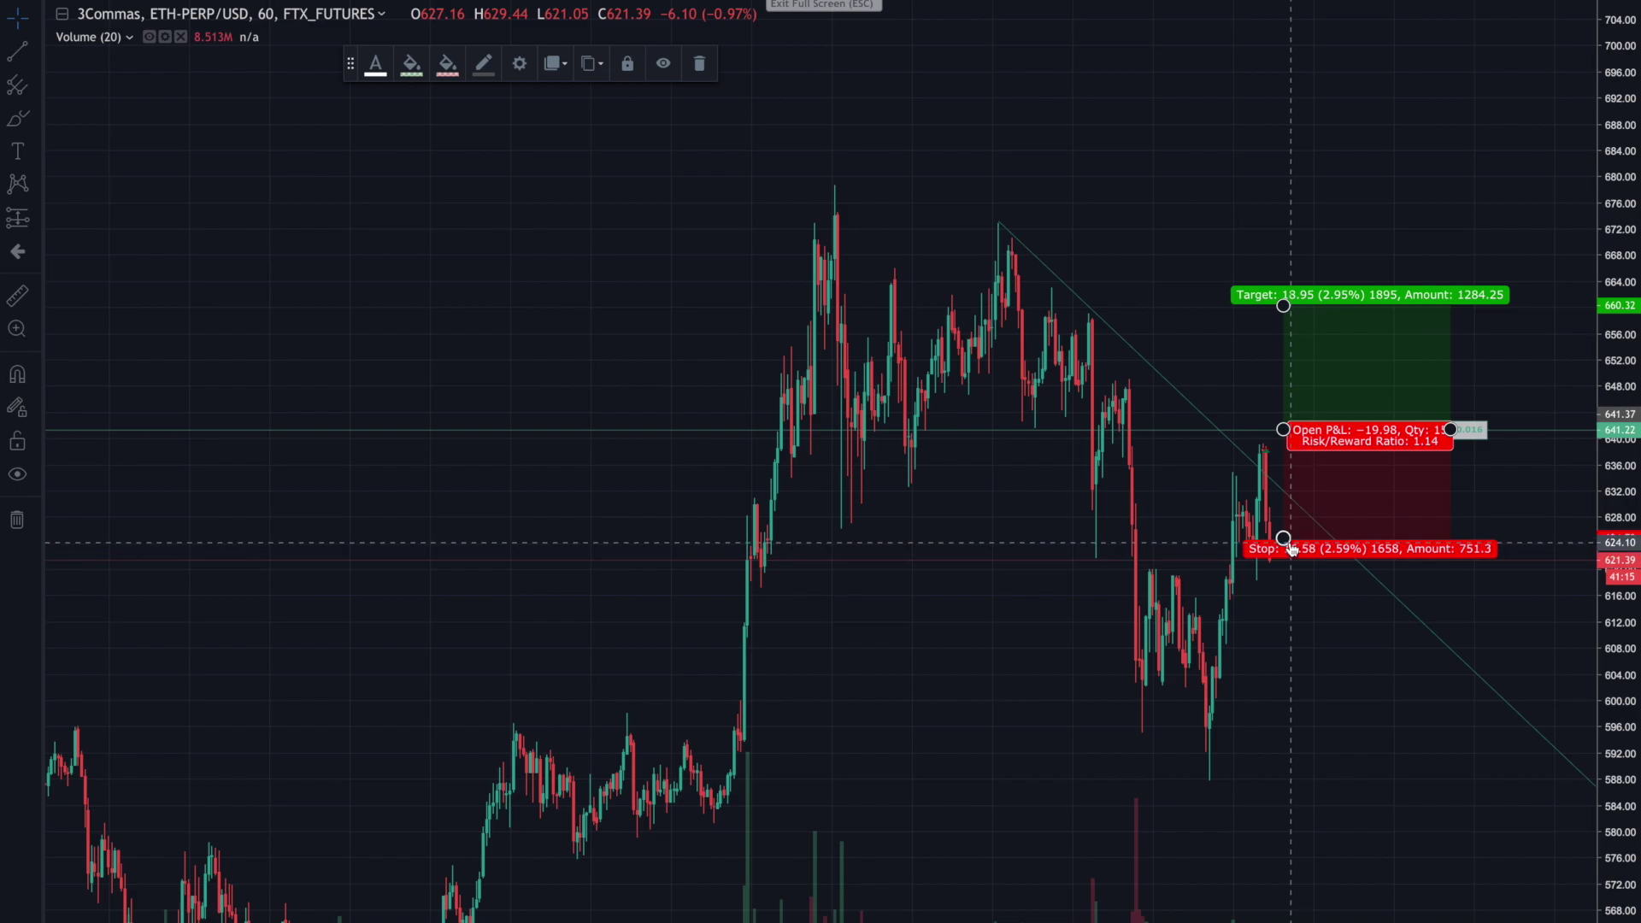
{"action": "left_click_drag", "start_coordinate": [1287, 543], "coordinate": [1013, 545]}
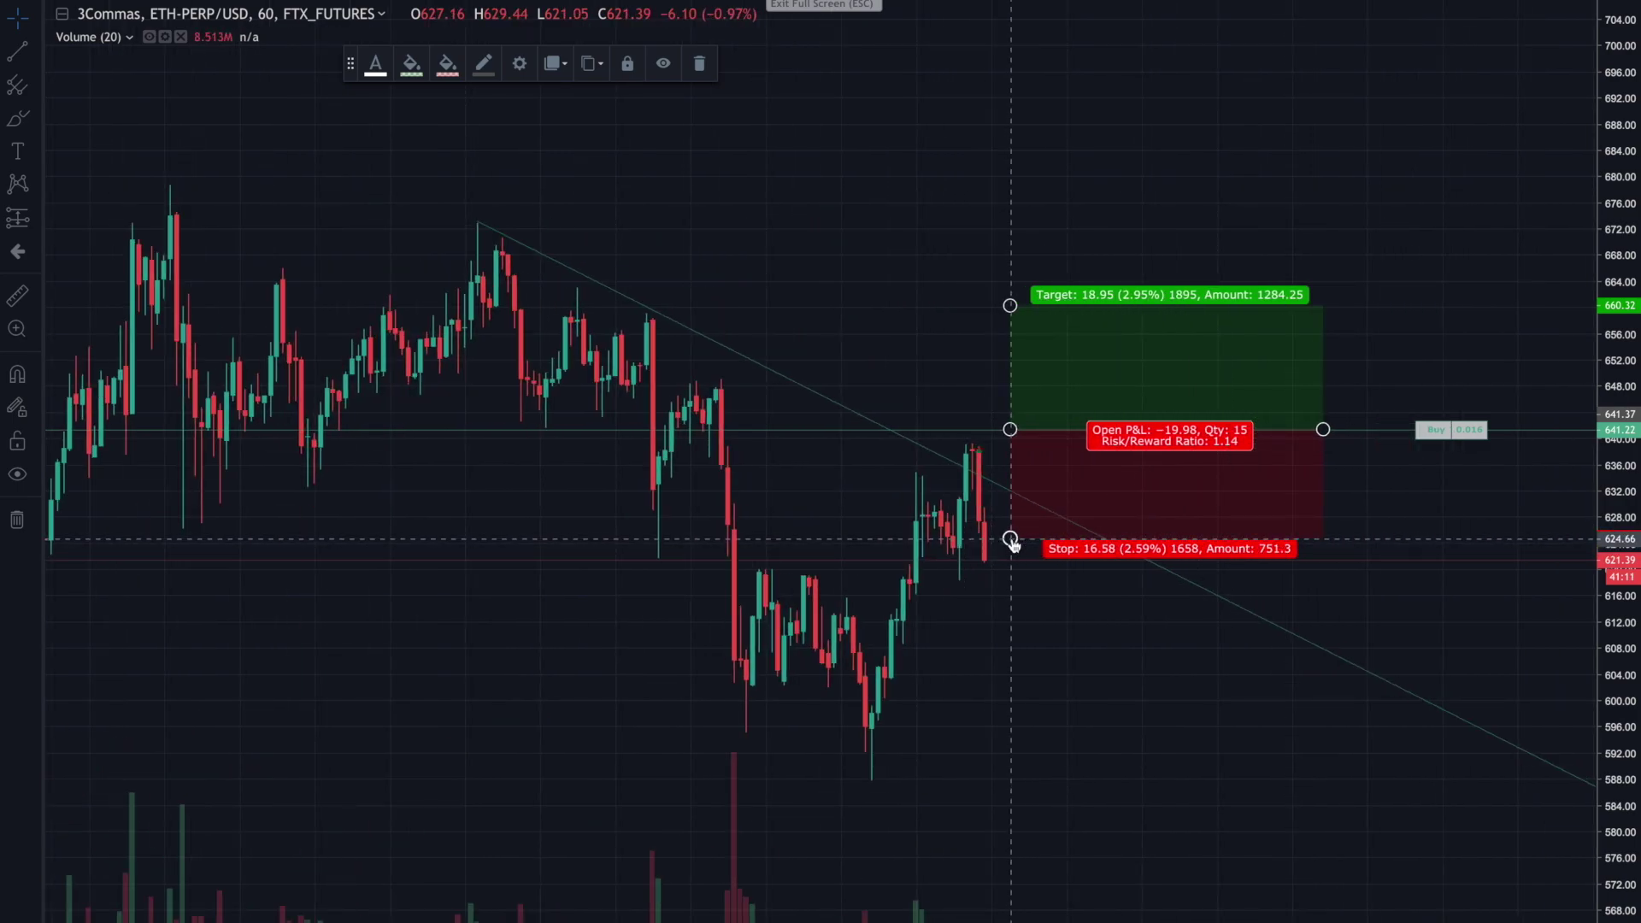
{"action": "left_click_drag", "start_coordinate": [1011, 541], "coordinate": [1017, 489]}
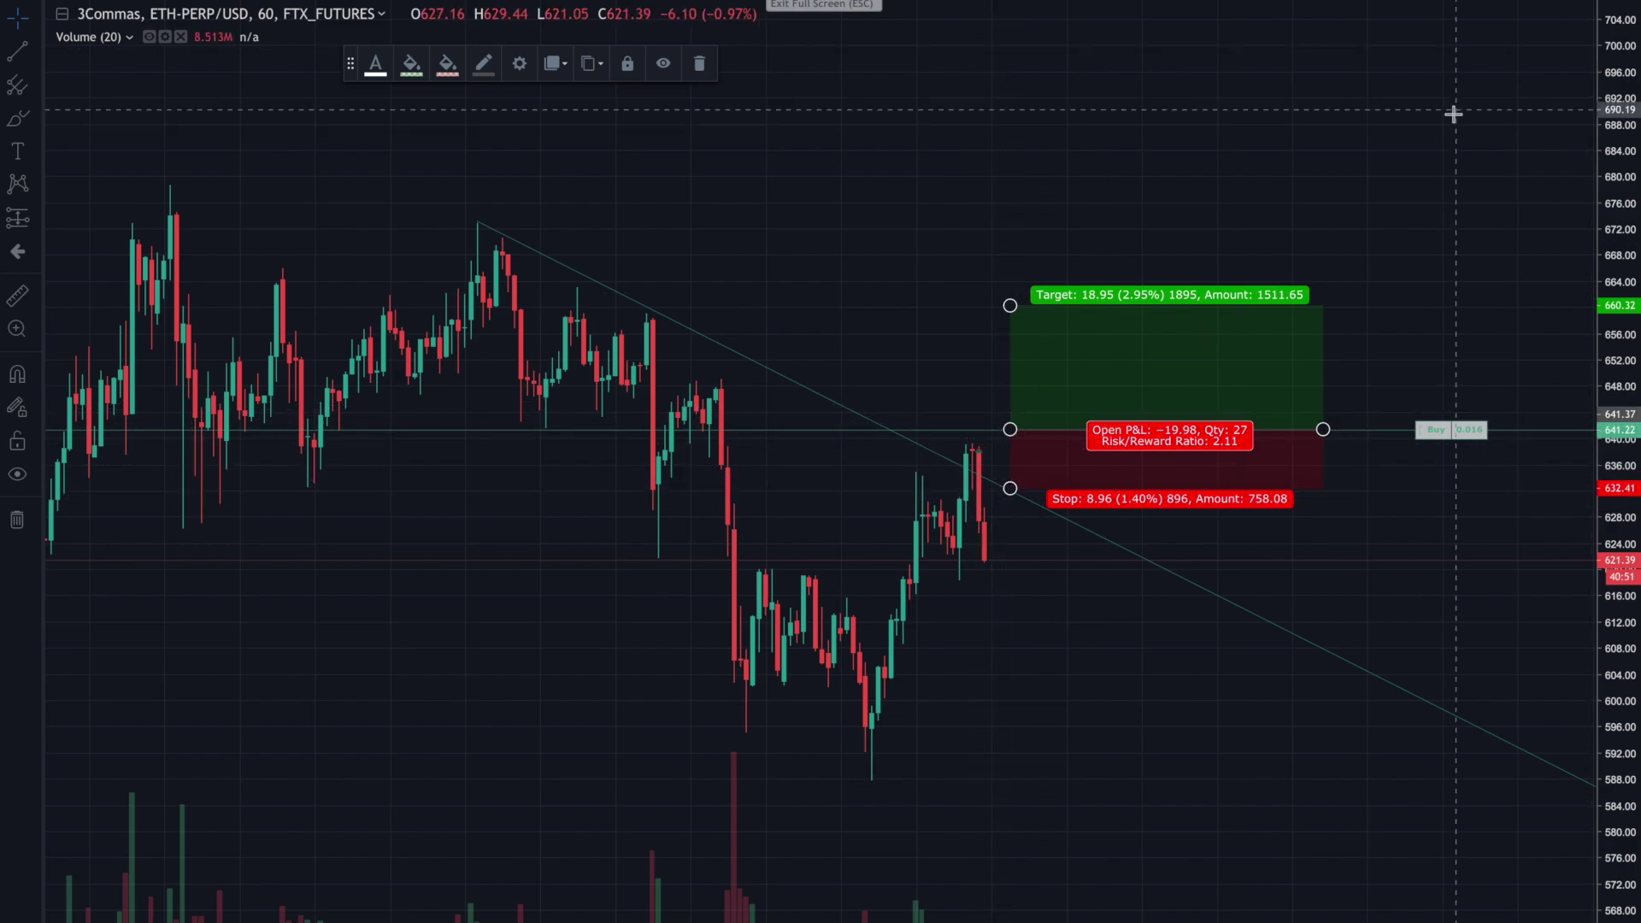
{"action": "key", "text": "Escape"}
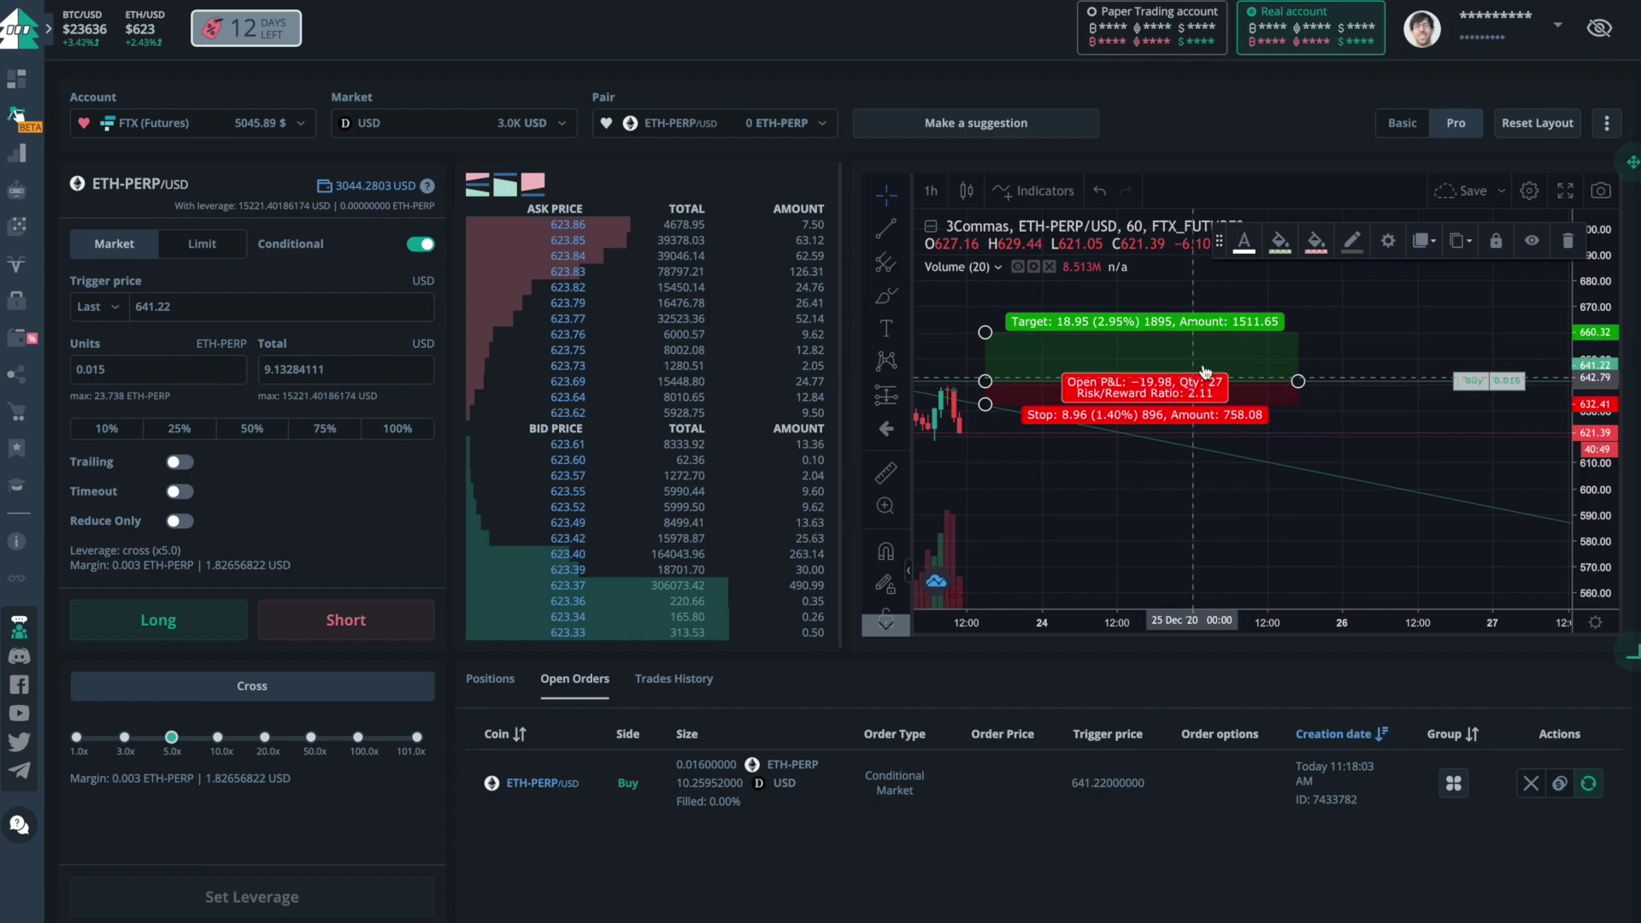
Set the conditional order to 0.016 units with trigger price 660
{"action": "left_click_drag", "start_coordinate": [1589, 459], "coordinate": [1586, 469]}
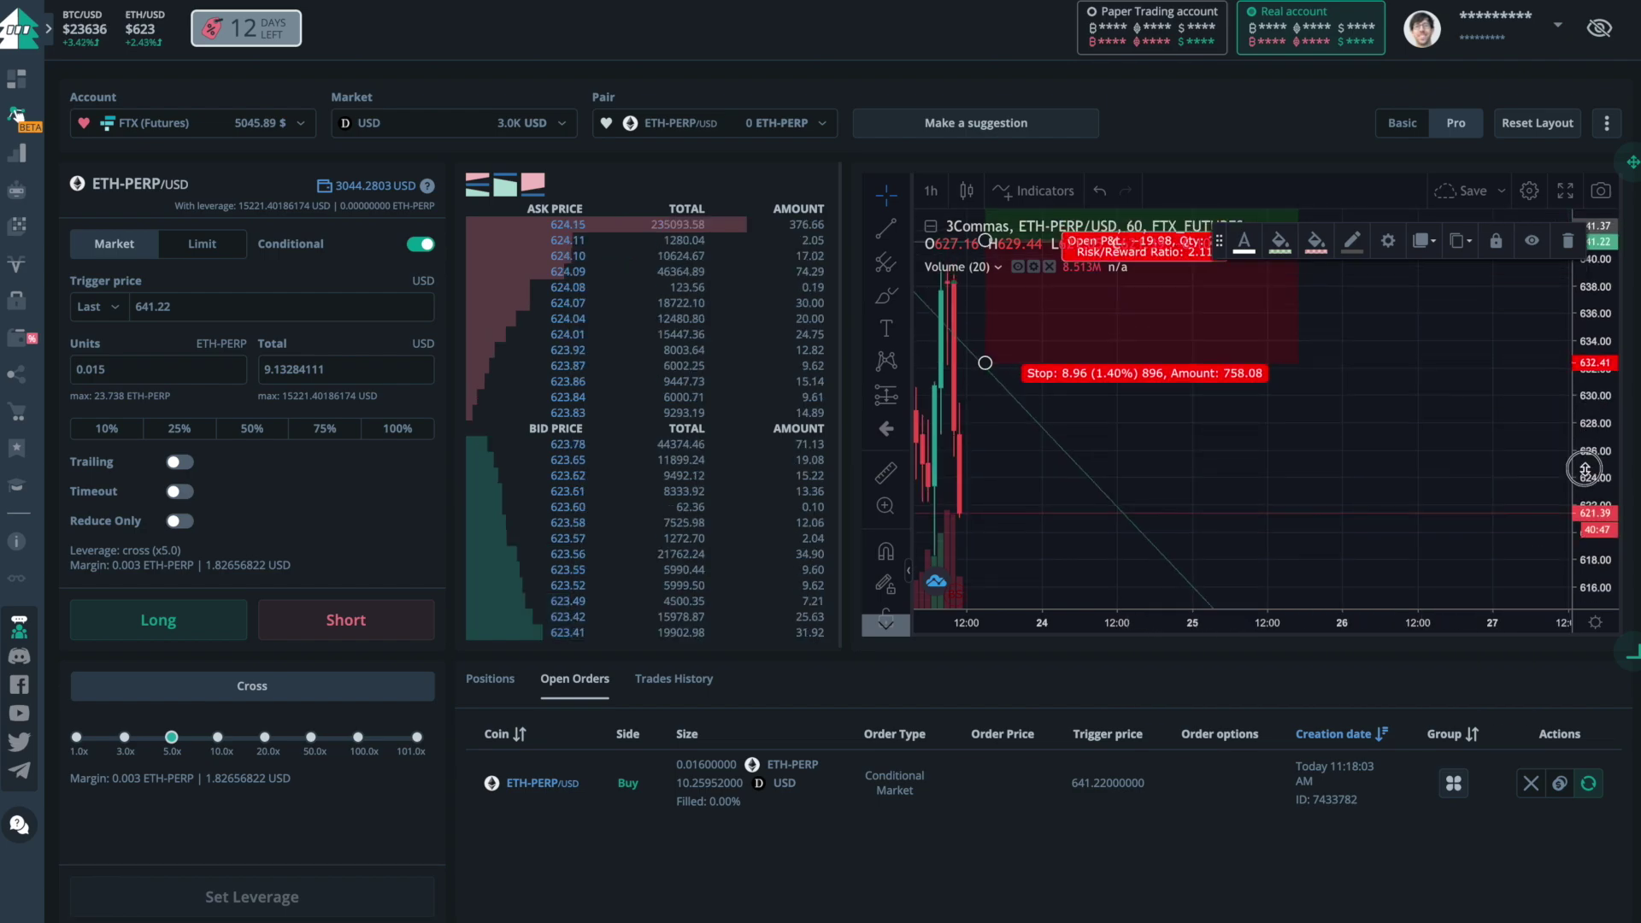
{"action": "mouse_move", "coordinate": [1487, 447]}
{"action": "left_mouse_down"}
{"action": "mouse_move", "coordinate": [1521, 598]}
{"action": "mouse_move", "coordinate": [1470, 433]}
{"action": "left_mouse_up"}
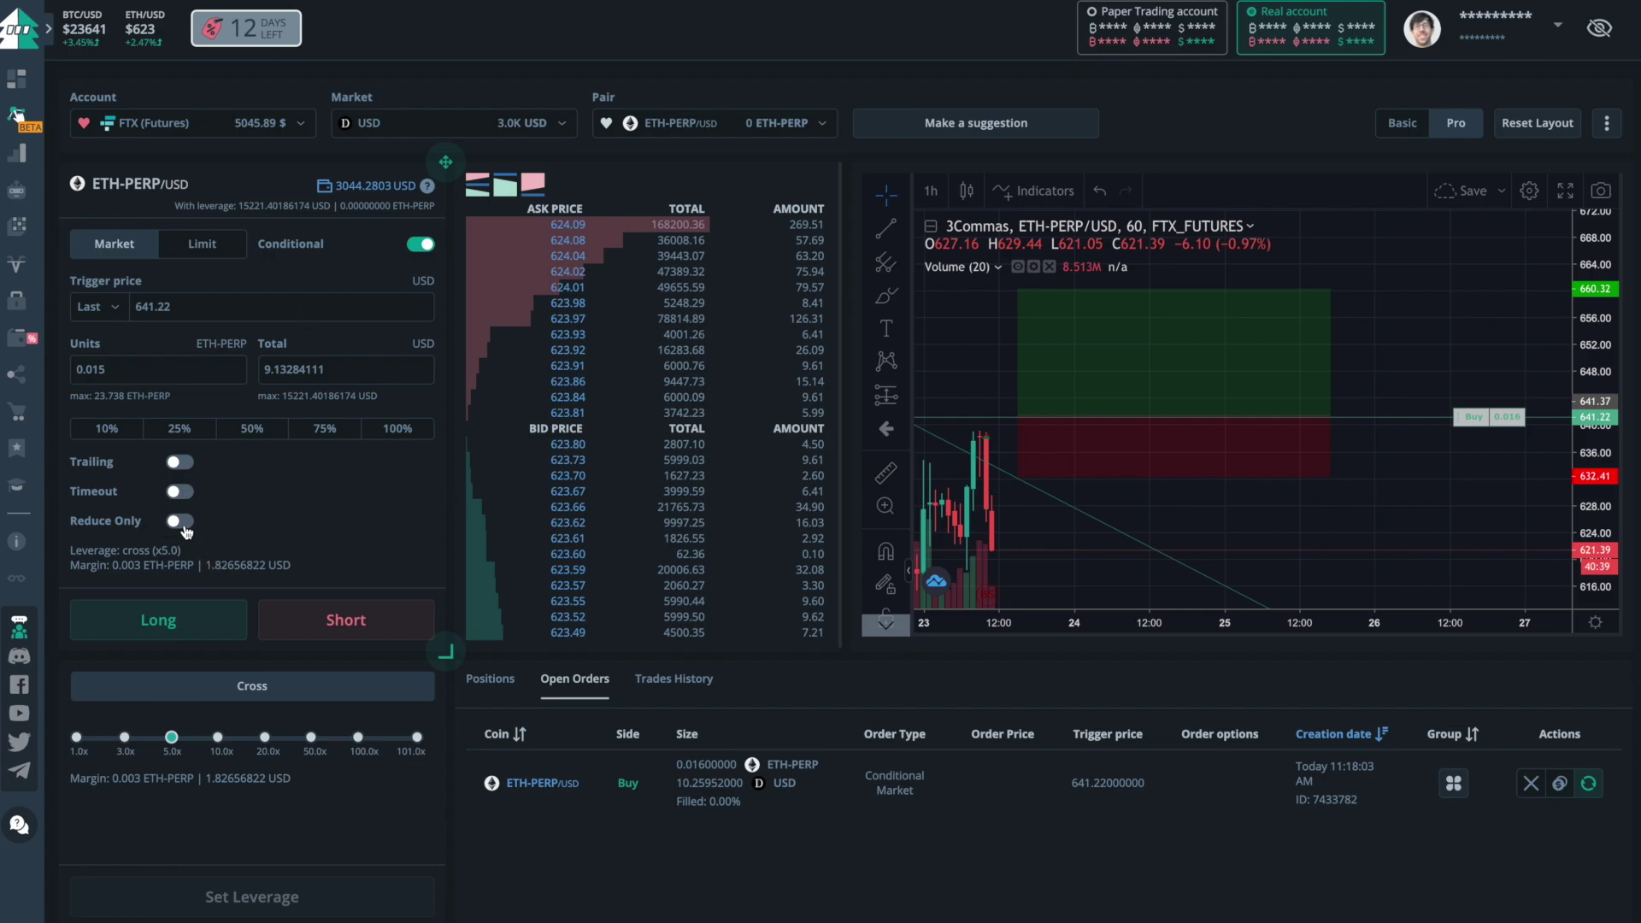
{"action": "double_click", "coordinate": [129, 373]}
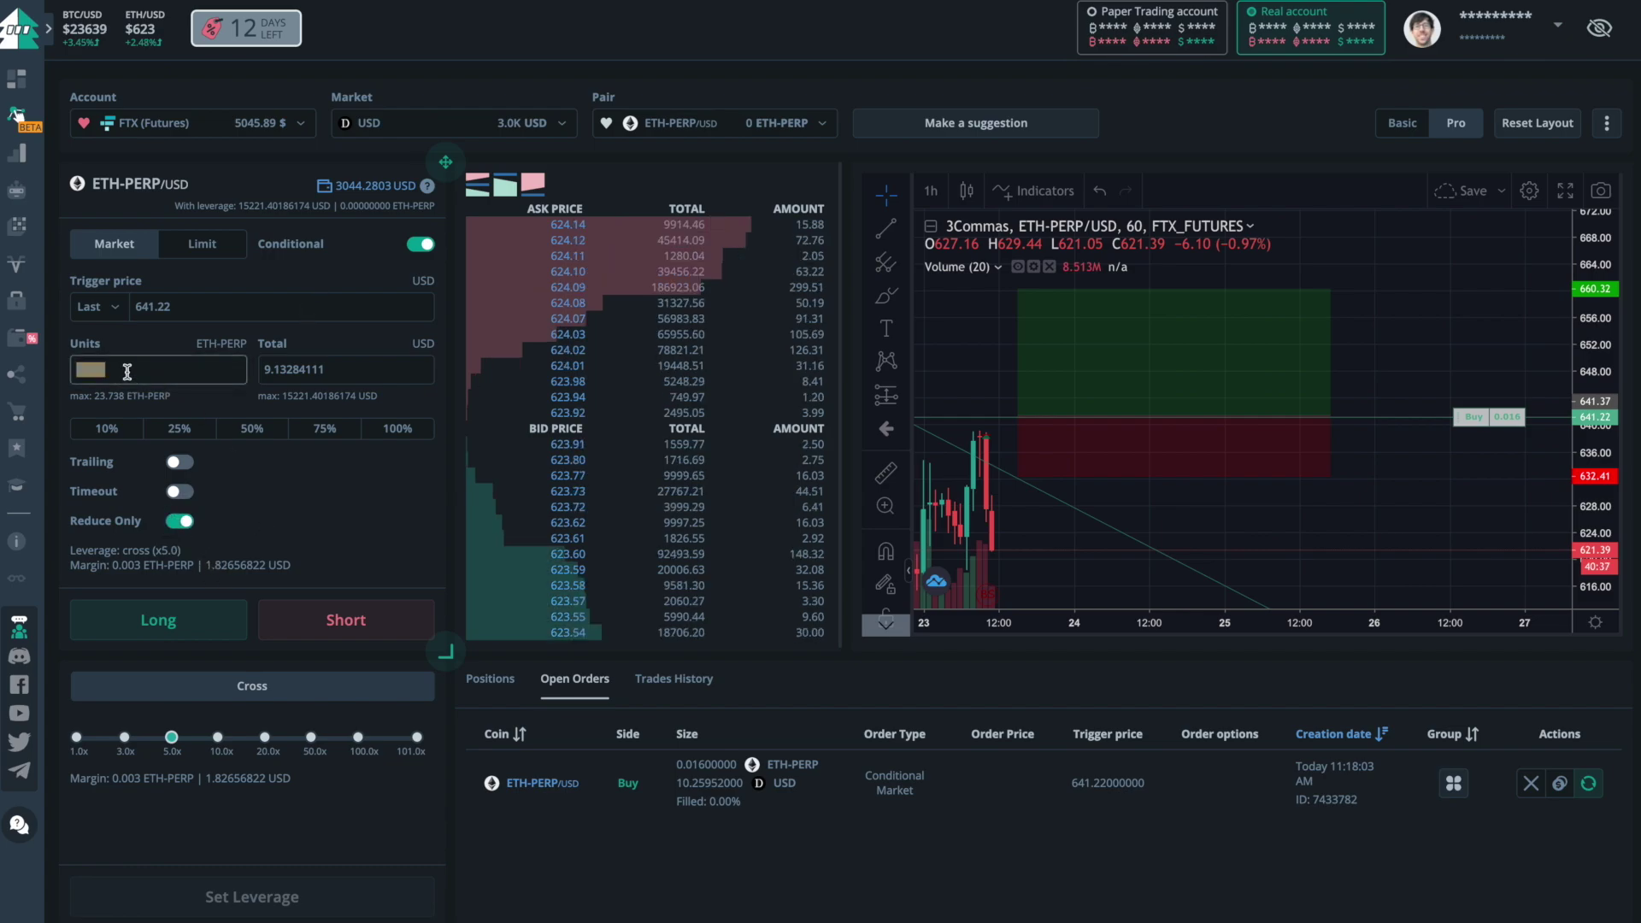
{"action": "type", "text": "0.016"}
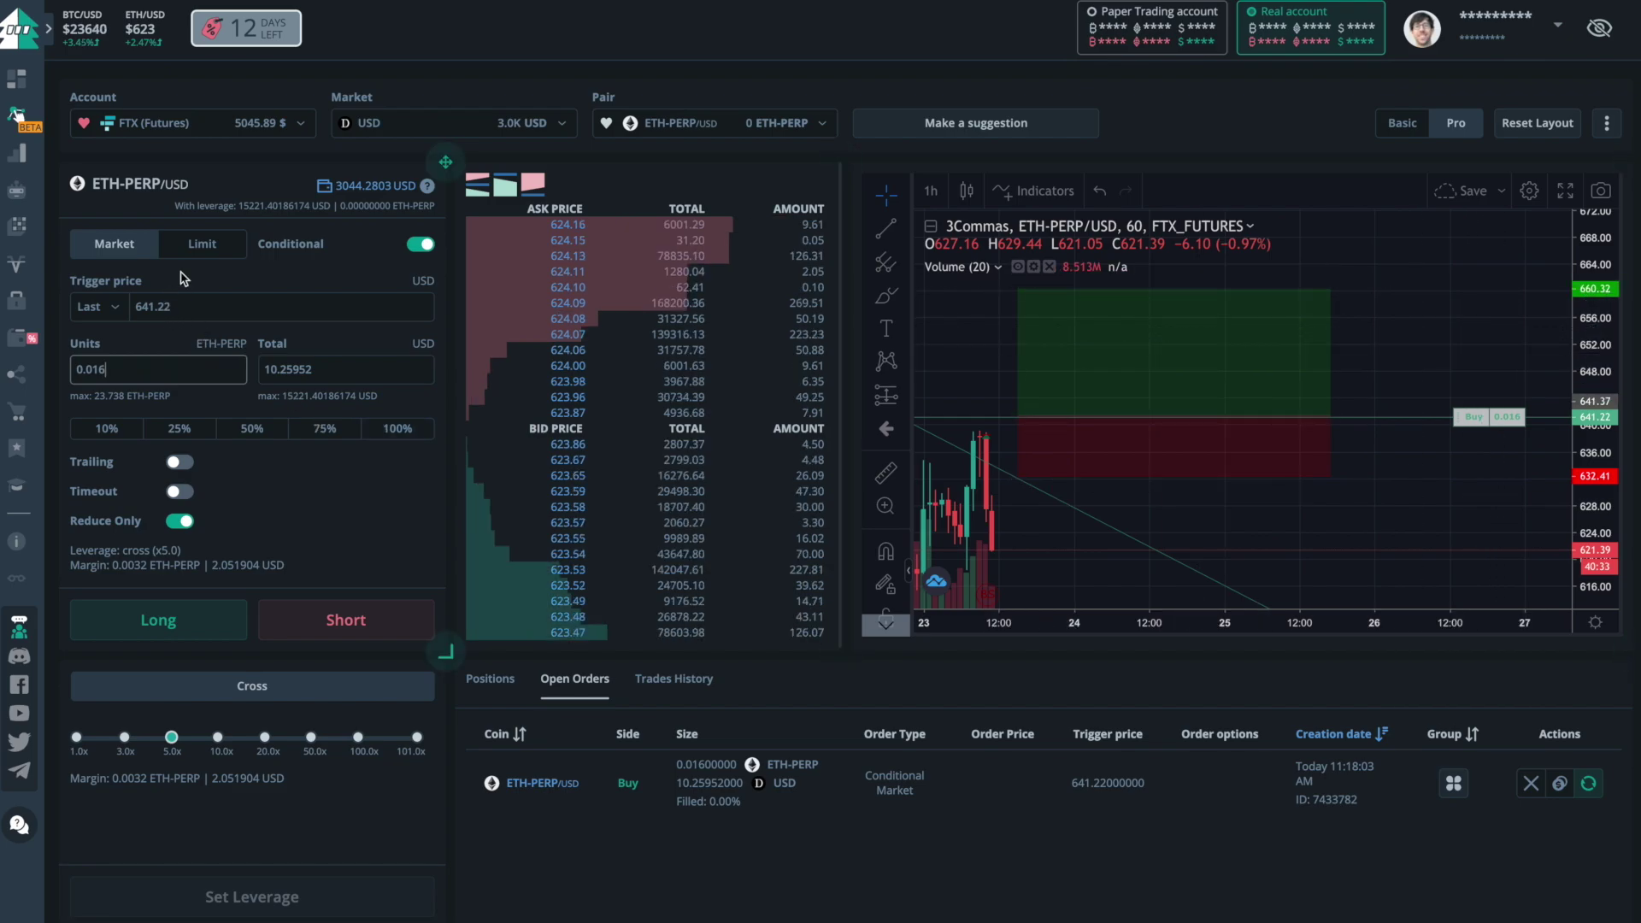
{"action": "left_click_drag", "start_coordinate": [141, 306], "coordinate": [273, 318]}
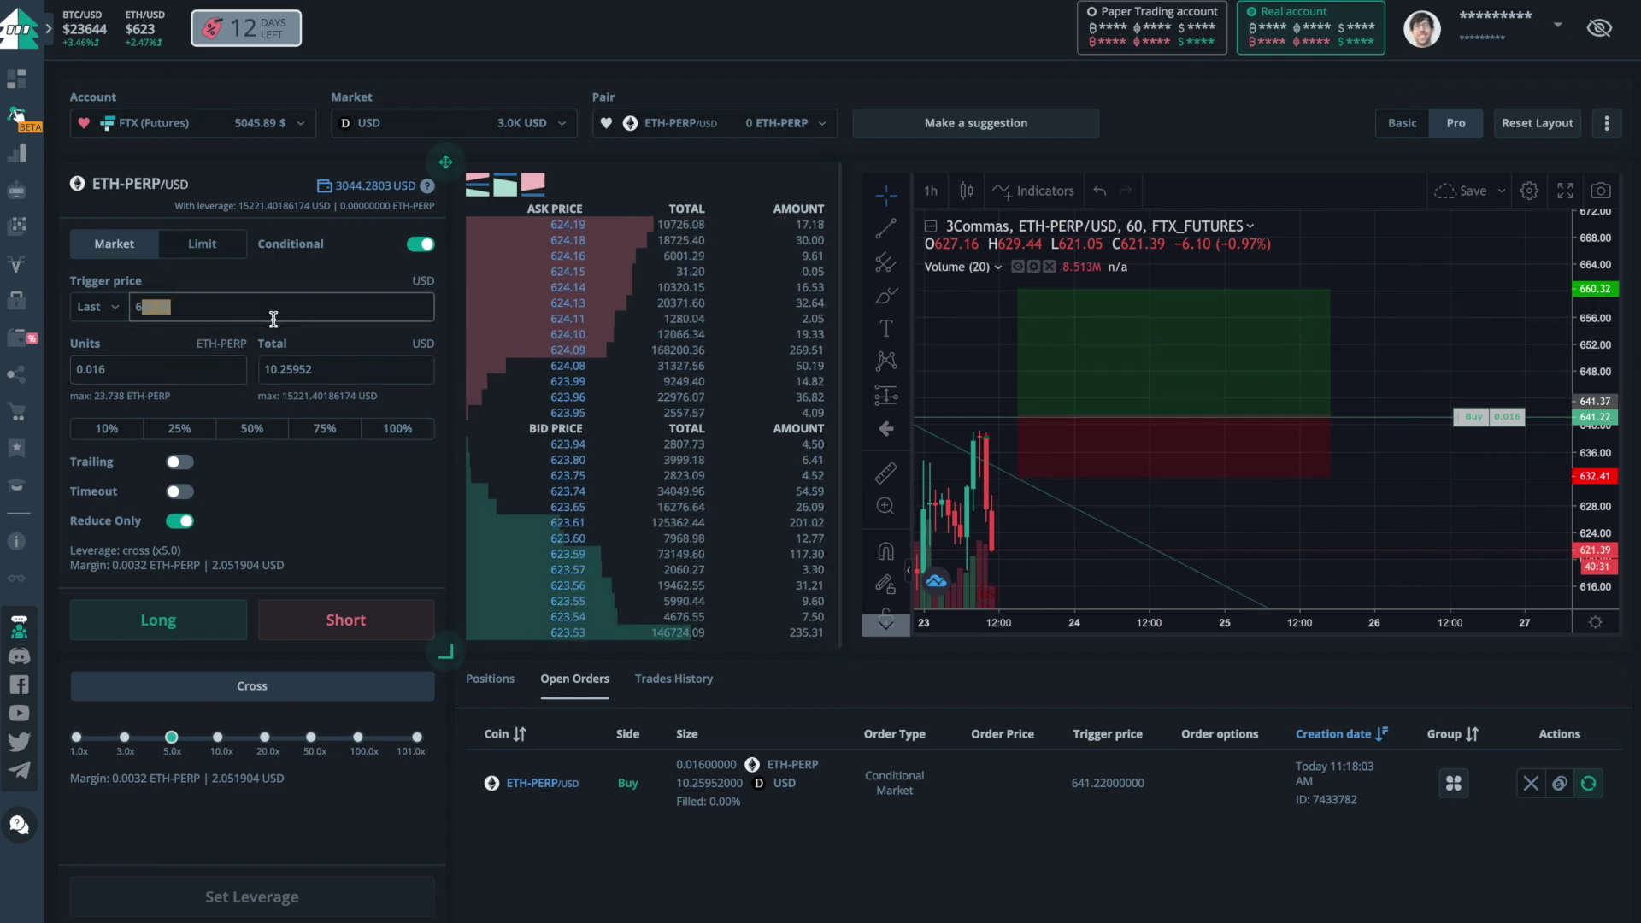
{"action": "type", "text": "60"}
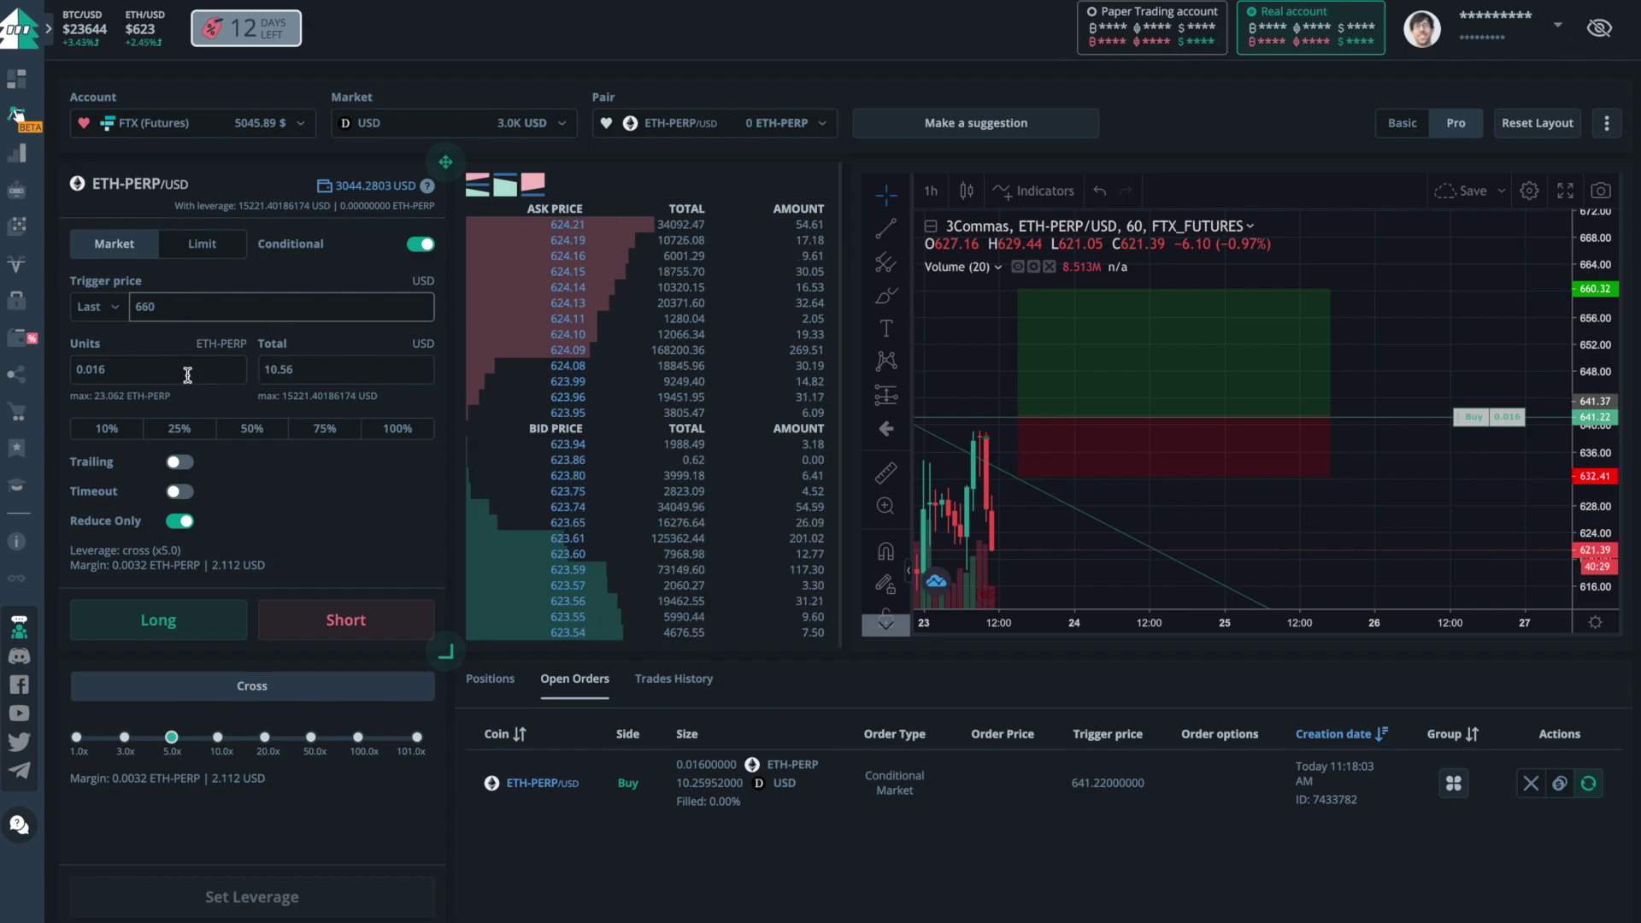
{"action": "double_click", "coordinate": [179, 371]}
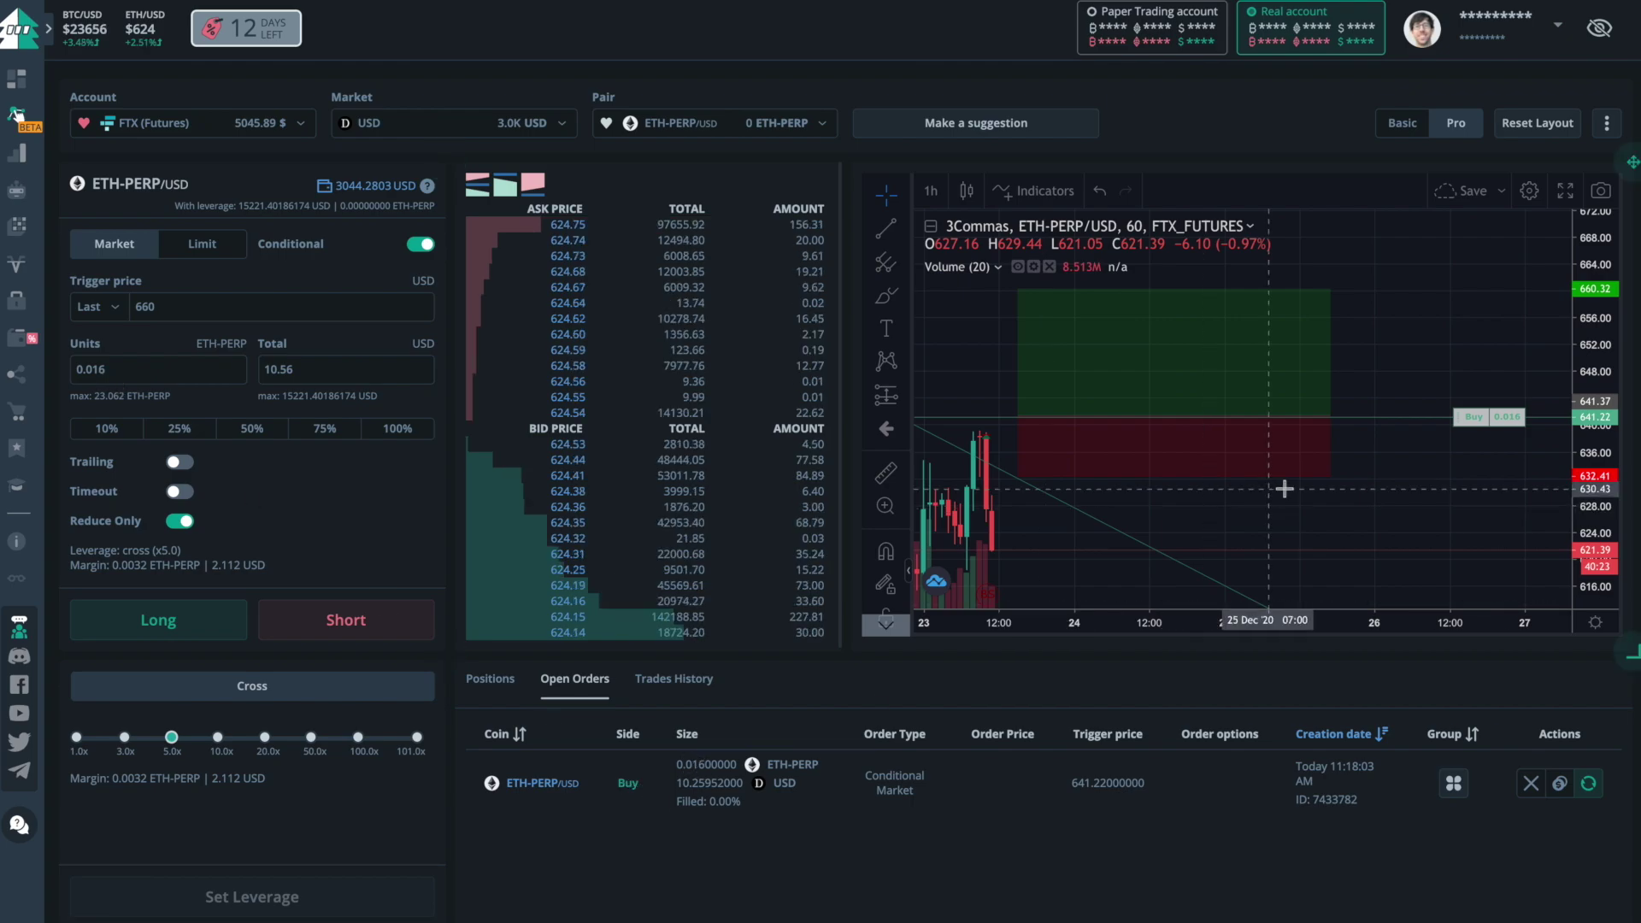
Place and confirm the reduce-only short as the 660 take-profit order
{"action": "mouse_move", "coordinate": [1263, 423]}
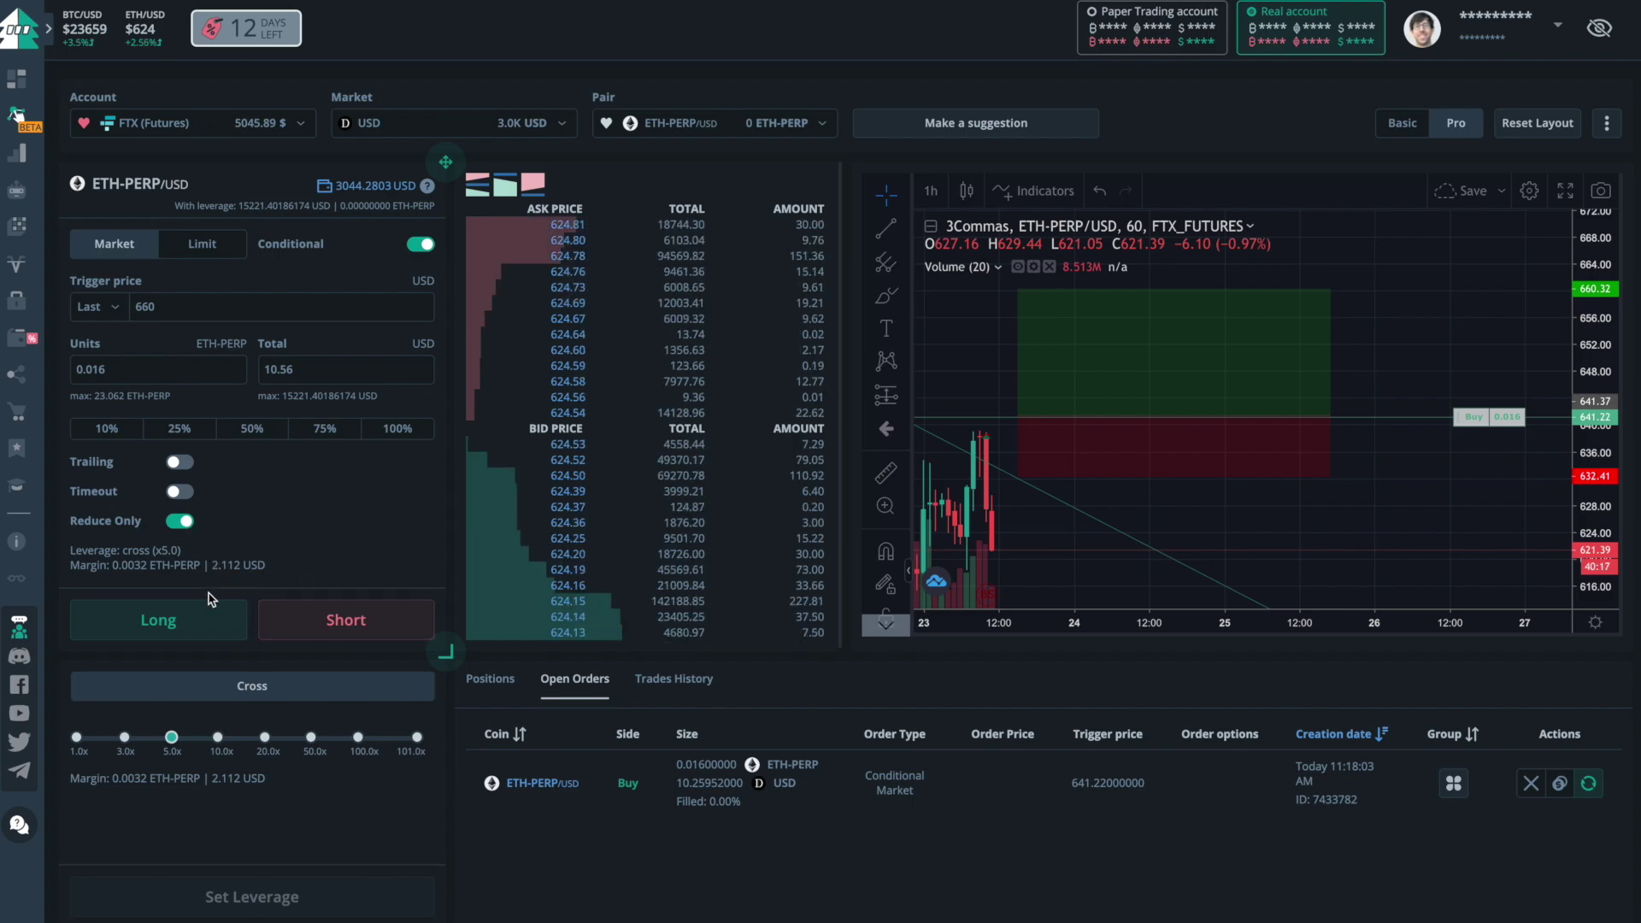
{"action": "left_click", "coordinate": [334, 627]}
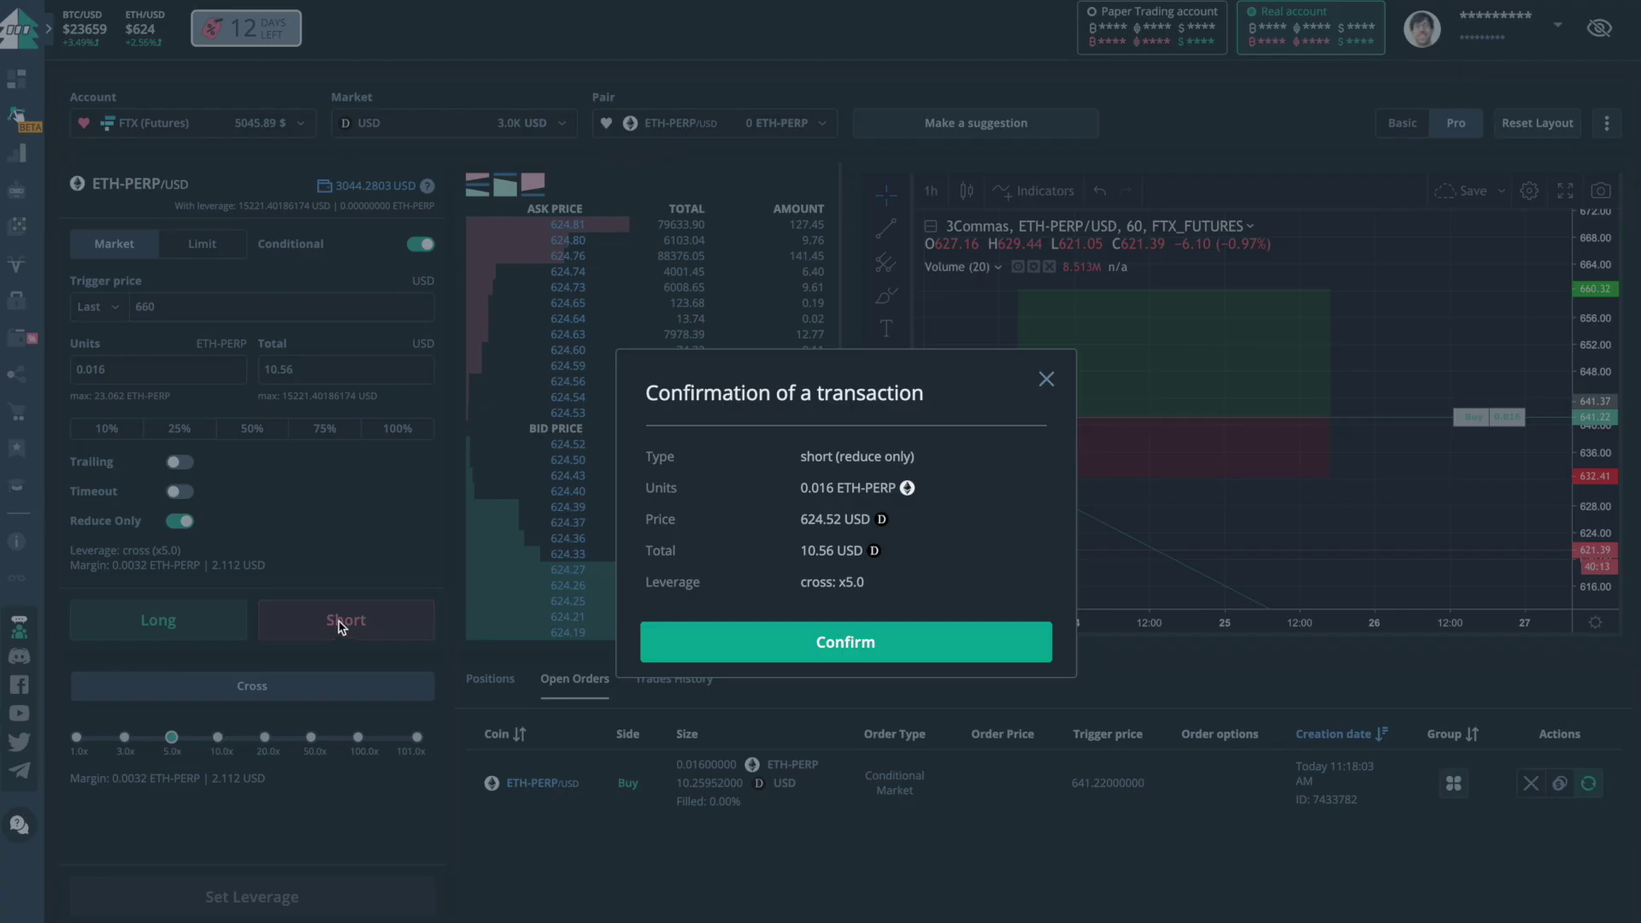
{"action": "left_click", "coordinate": [769, 647]}
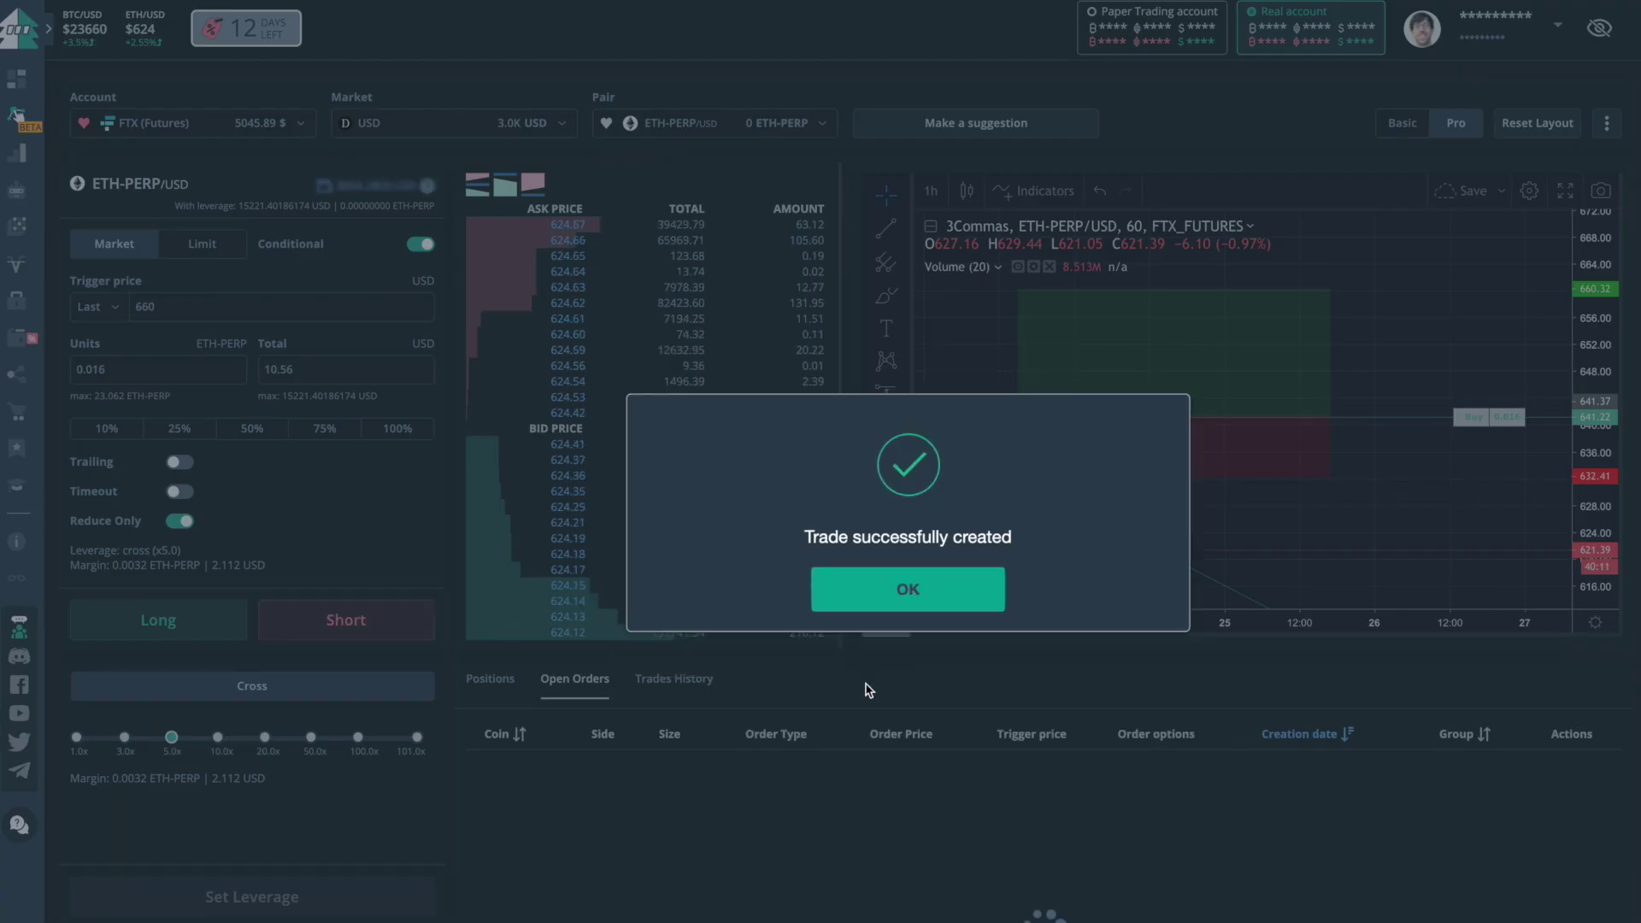
{"action": "left_click", "coordinate": [902, 599]}
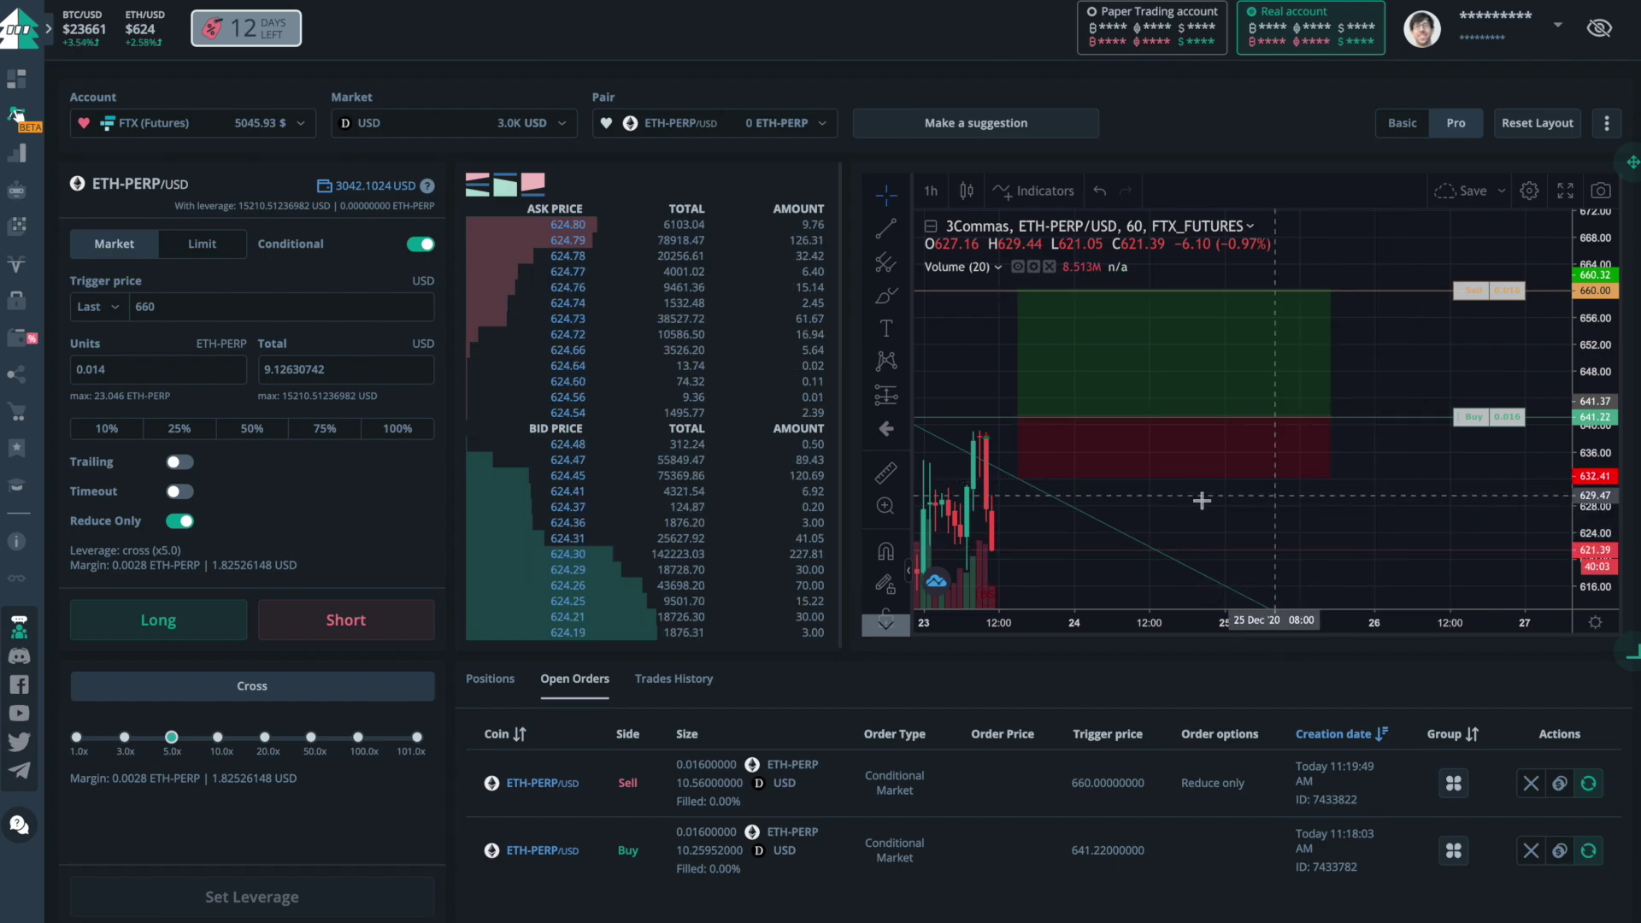
Set the trigger price to 632 and the units to 0.016
{"action": "left_click_drag", "start_coordinate": [147, 309], "coordinate": [223, 312]}
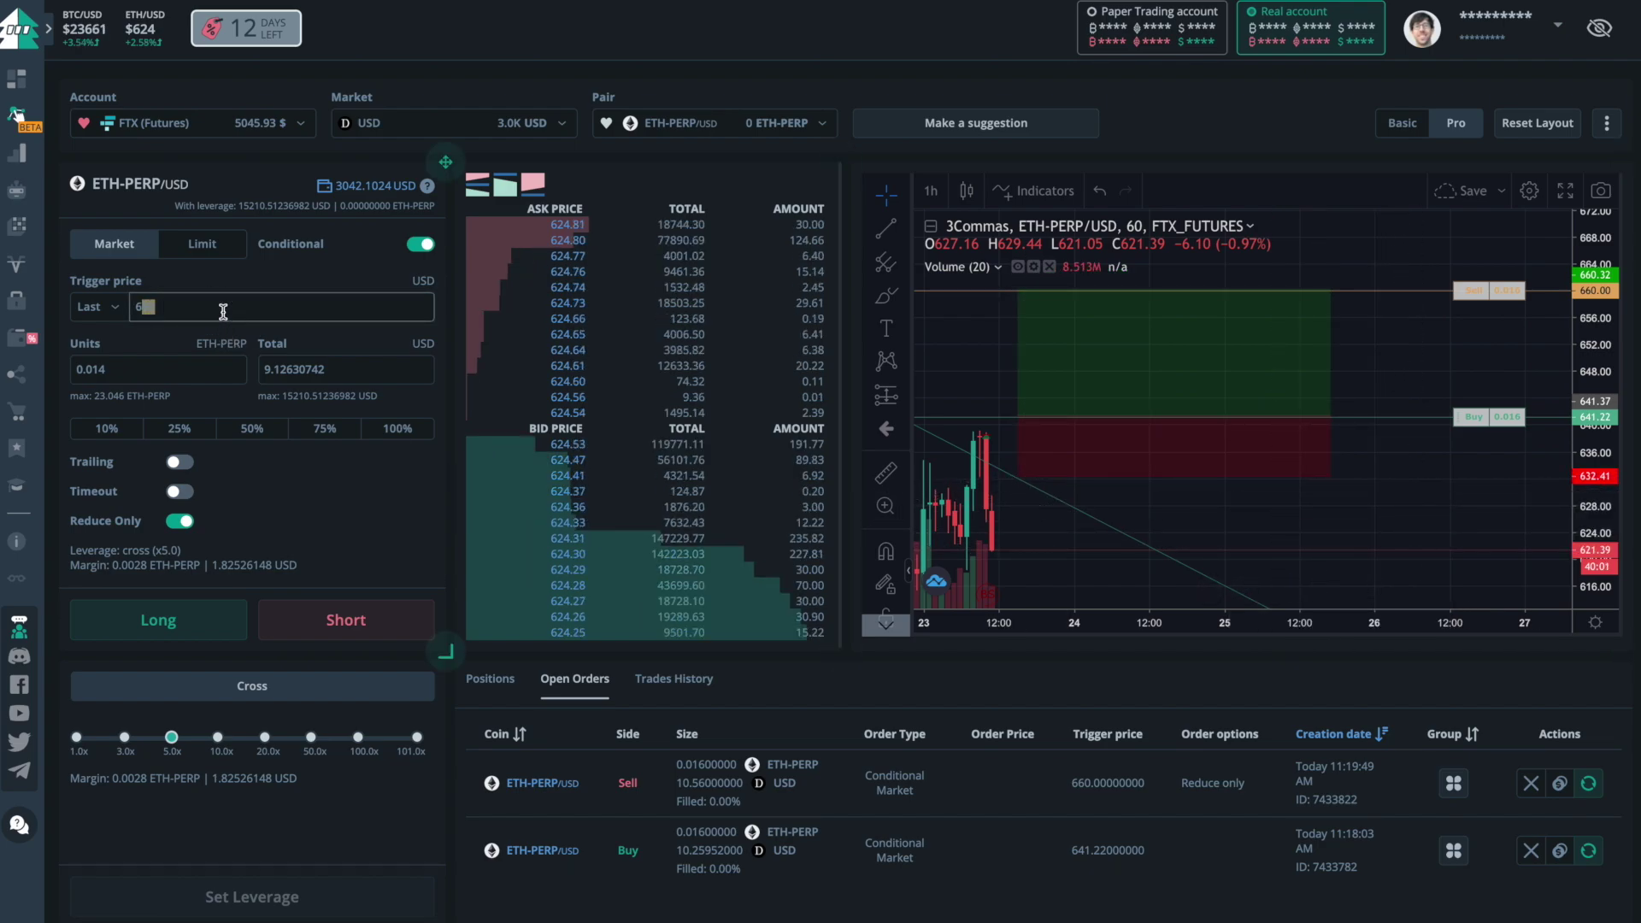
{"action": "type", "text": "32"}
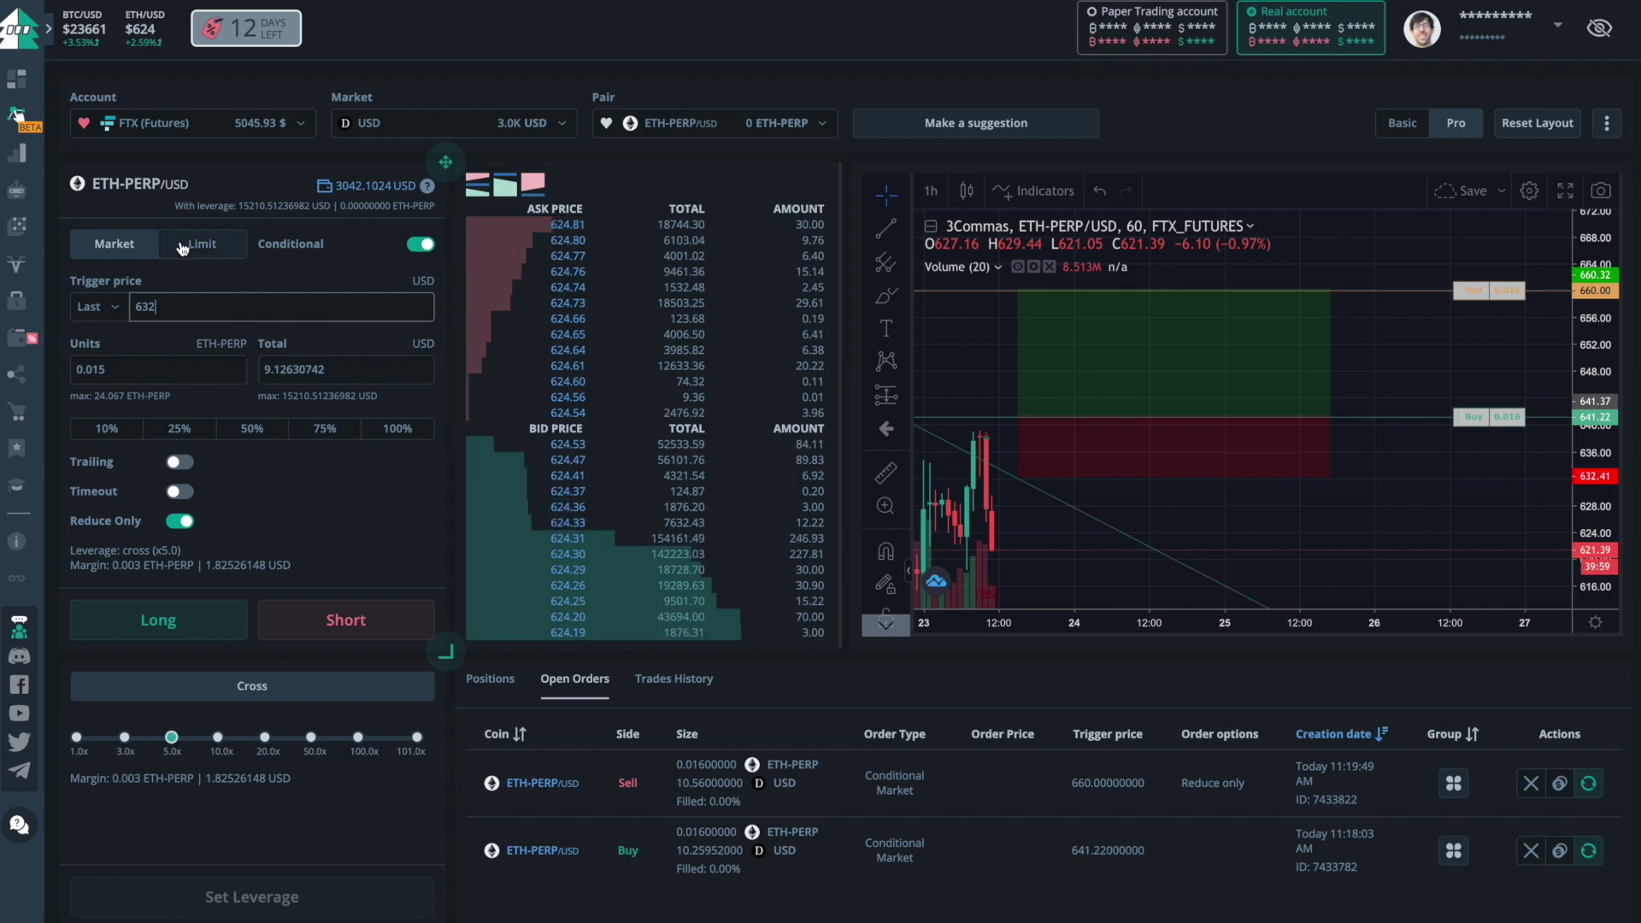
{"action": "double_click", "coordinate": [150, 368]}
{"action": "type", "text": "0.016"}
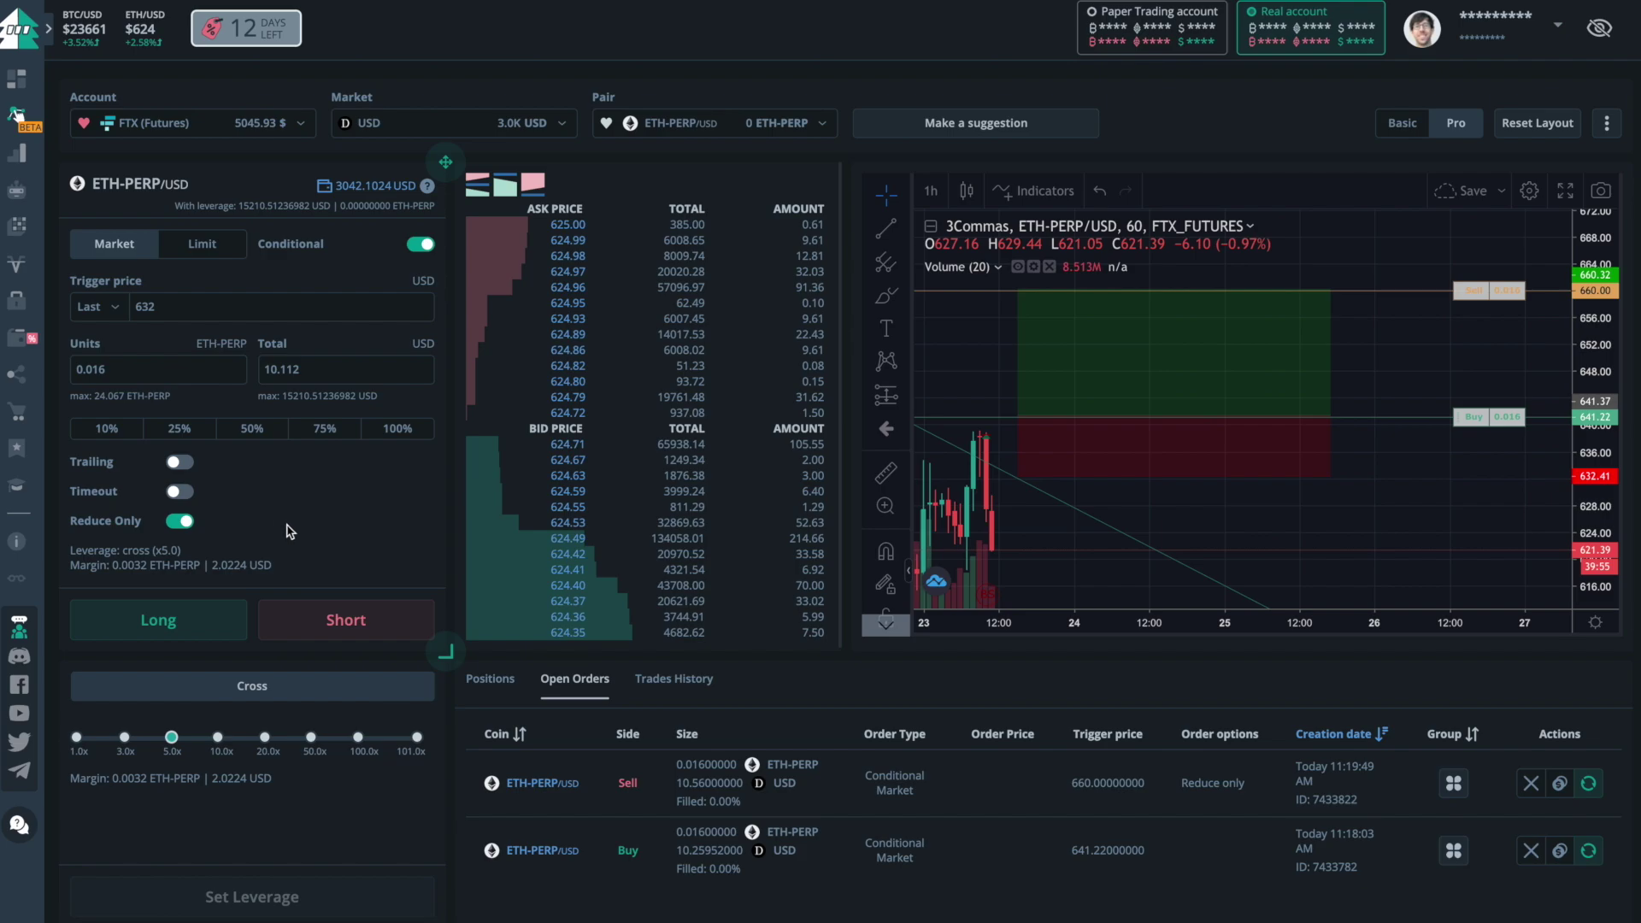
Place and confirm the reduce-only short stop-loss at 632, then check Positions
{"action": "left_click", "coordinate": [320, 623]}
{"action": "left_click", "coordinate": [861, 643]}
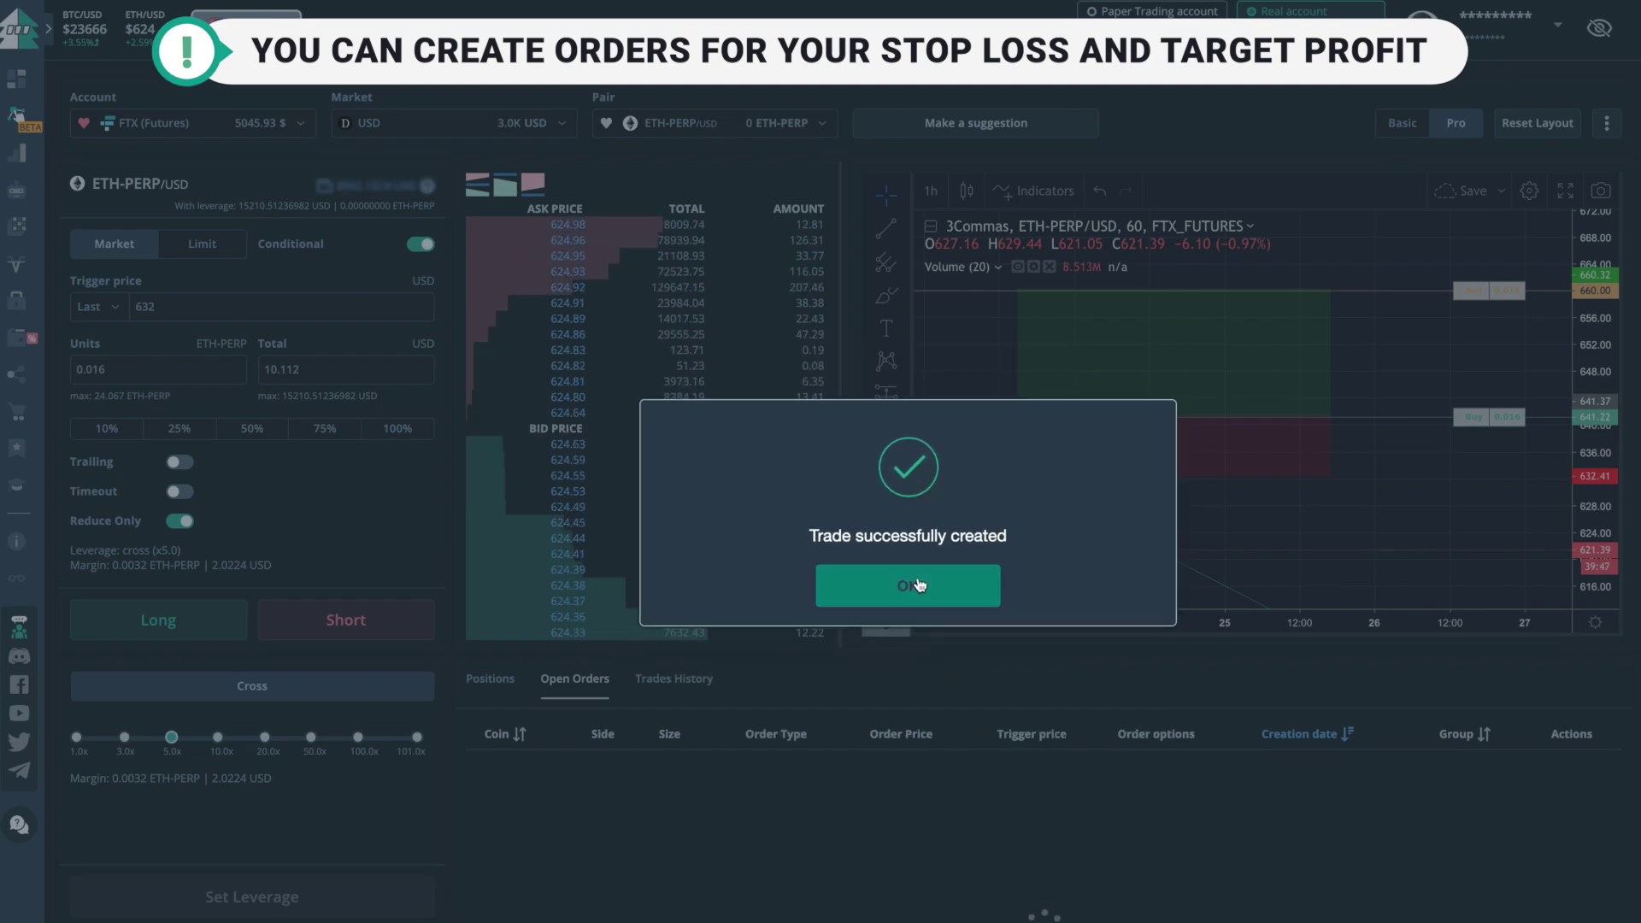
{"action": "left_click", "coordinate": [913, 585]}
{"action": "left_click", "coordinate": [1204, 476]}
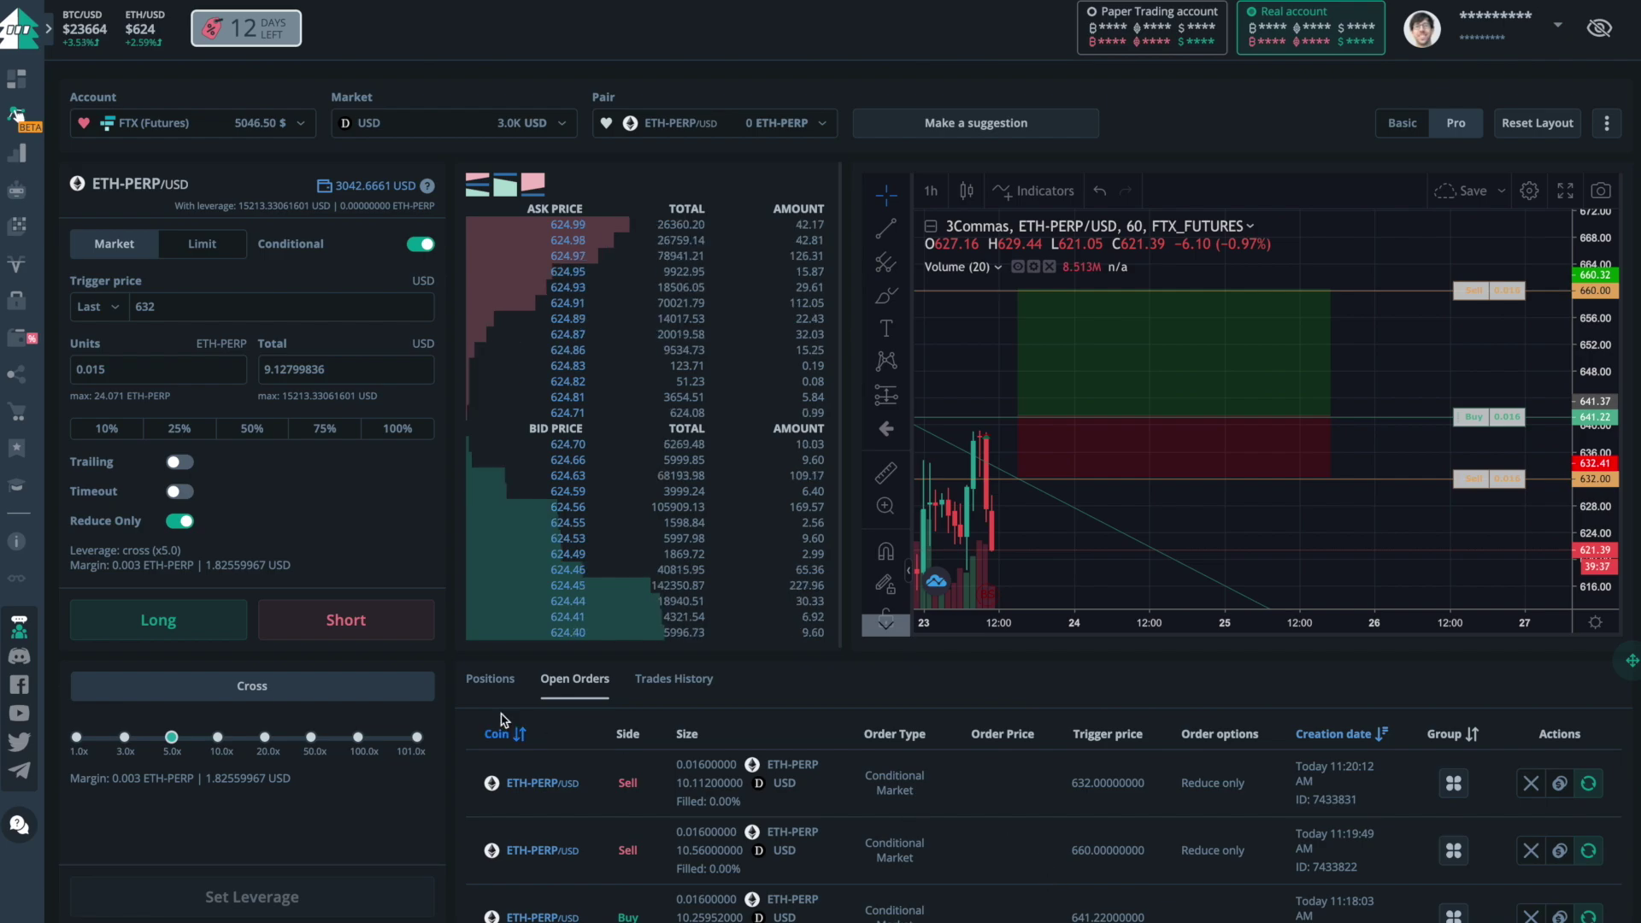
{"action": "left_click", "coordinate": [500, 681]}
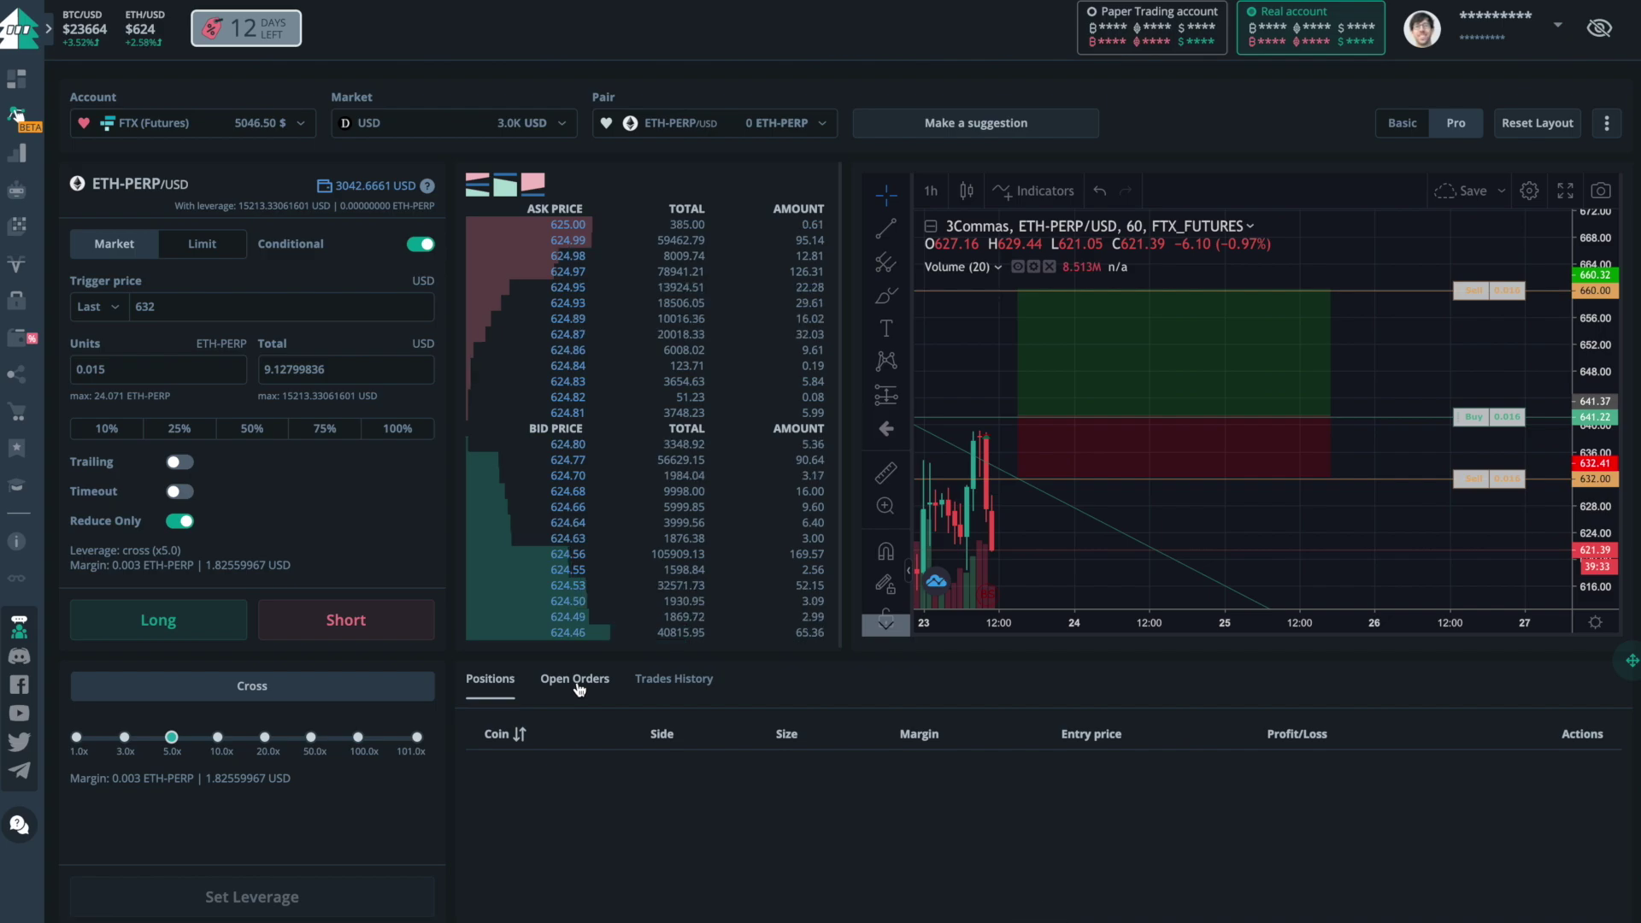
Assign the 632 sell, 660 sell and 641.22 buy orders to group 1
{"action": "left_click", "coordinate": [579, 686]}
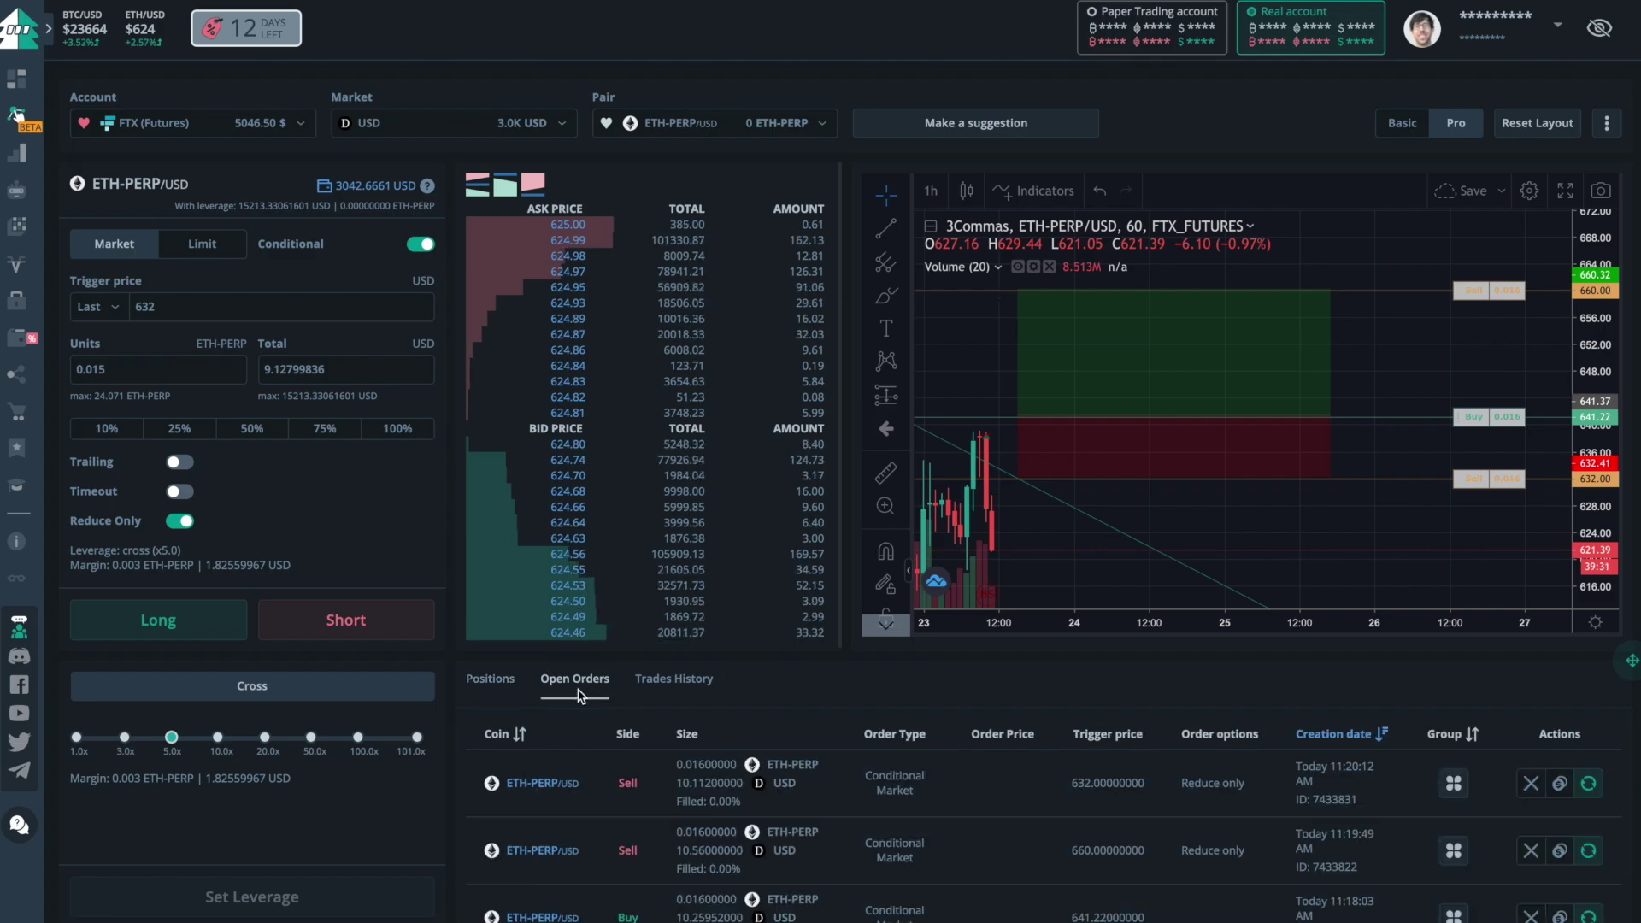
{"action": "scroll", "coordinate": [1233, 834], "scroll_direction": "down", "scroll_amount": 1}
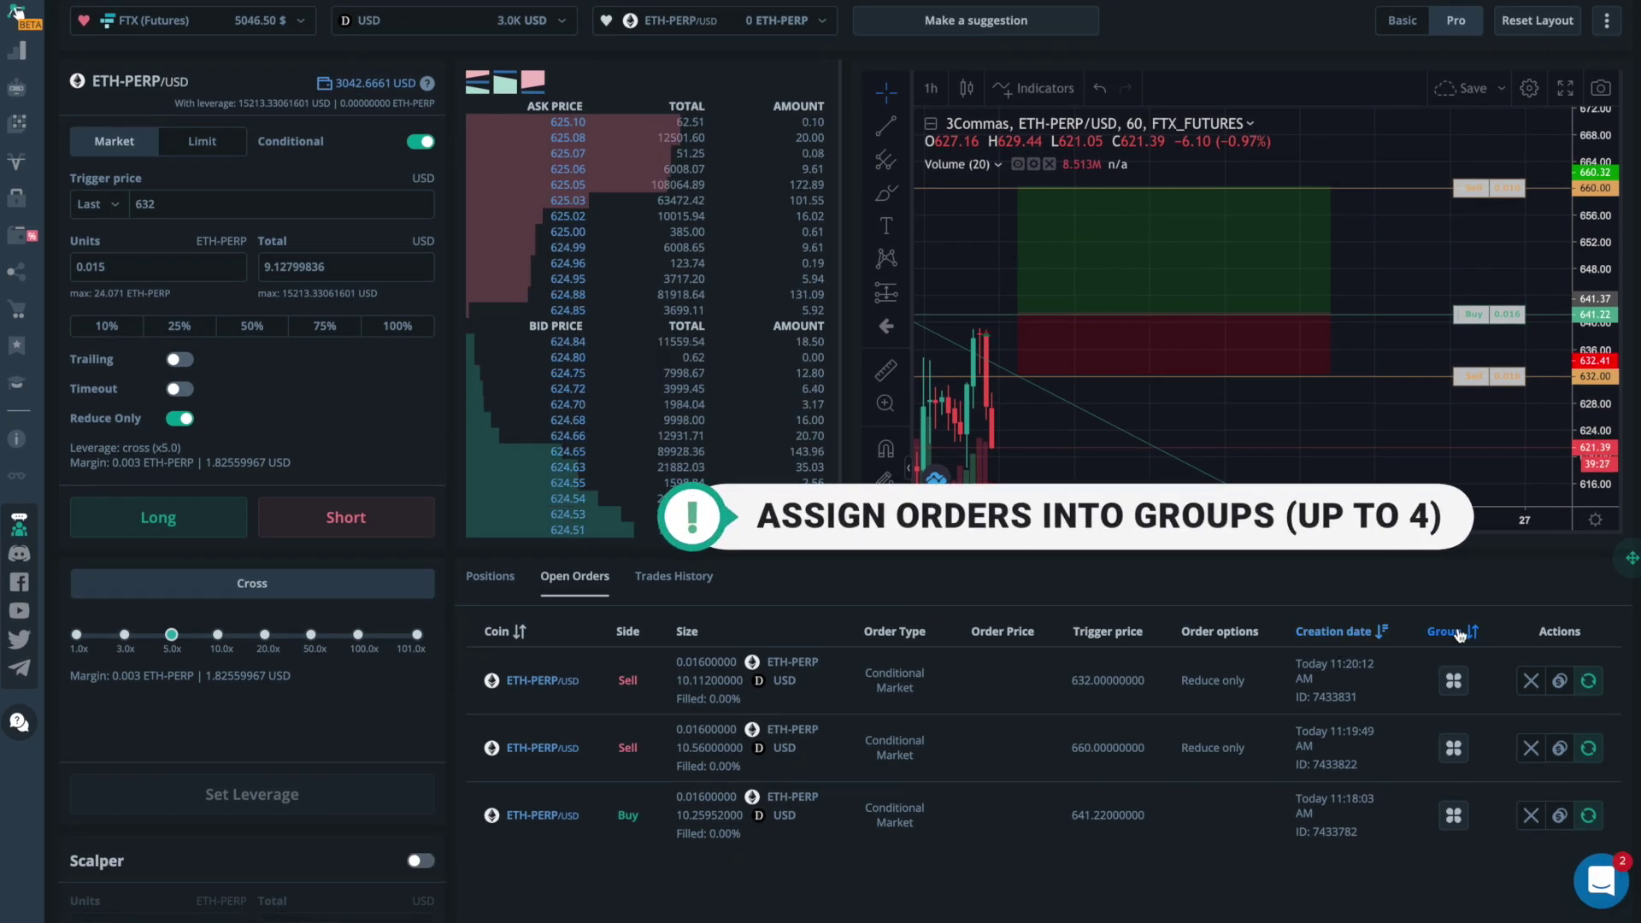
{"action": "left_click", "coordinate": [1452, 681]}
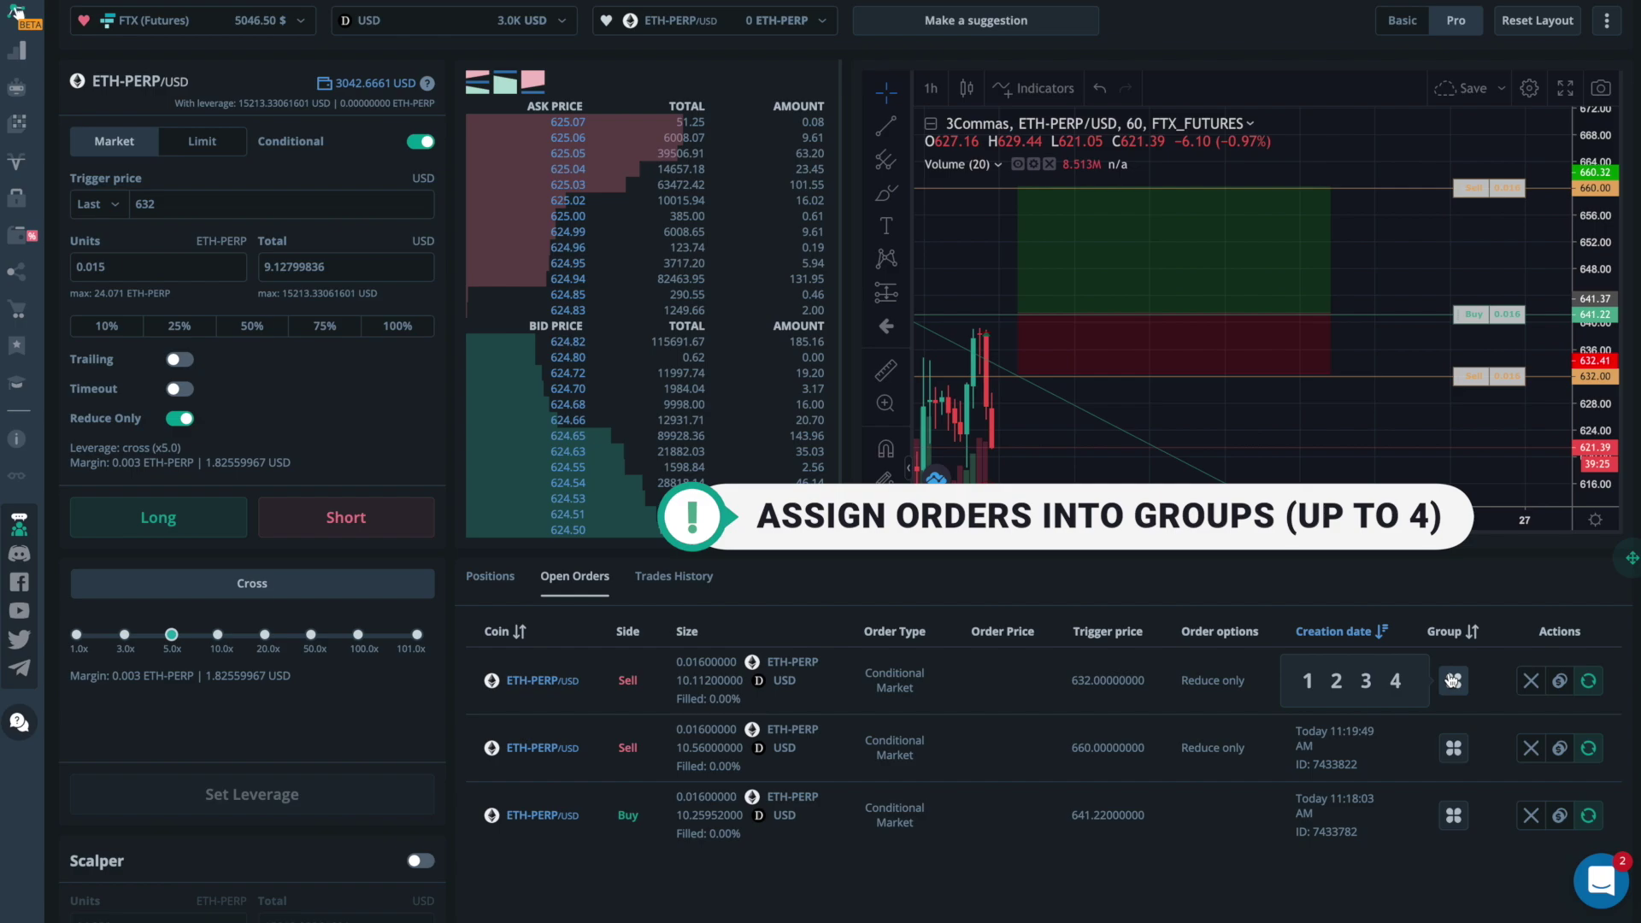
{"action": "left_click", "coordinate": [1308, 681]}
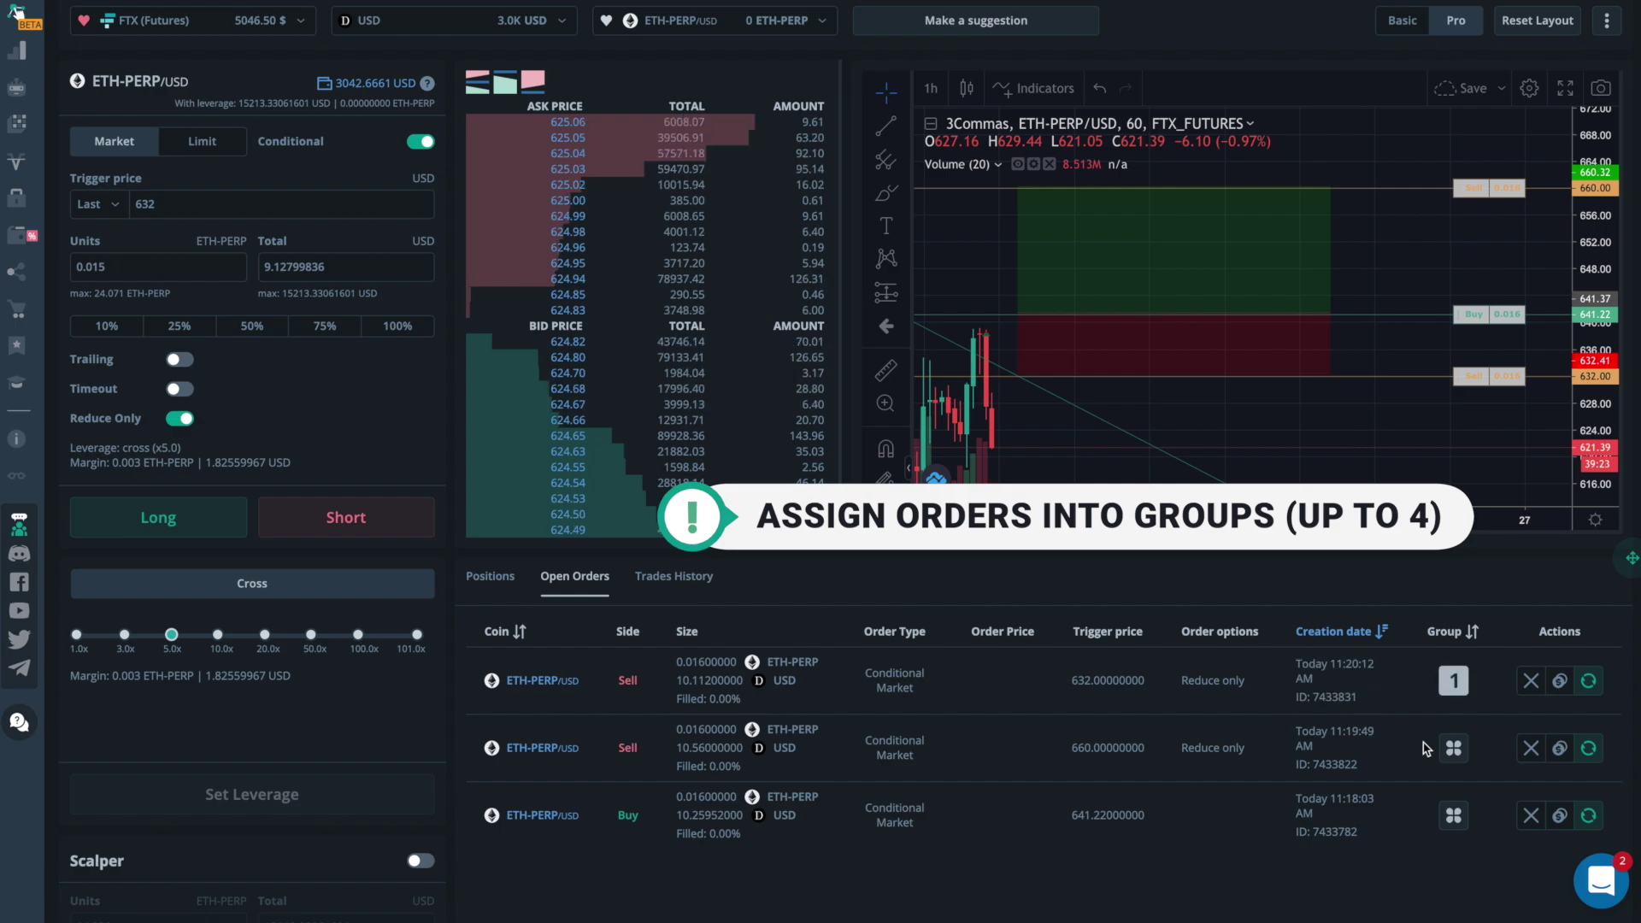
{"action": "left_click", "coordinate": [1453, 747]}
{"action": "left_click", "coordinate": [1309, 749]}
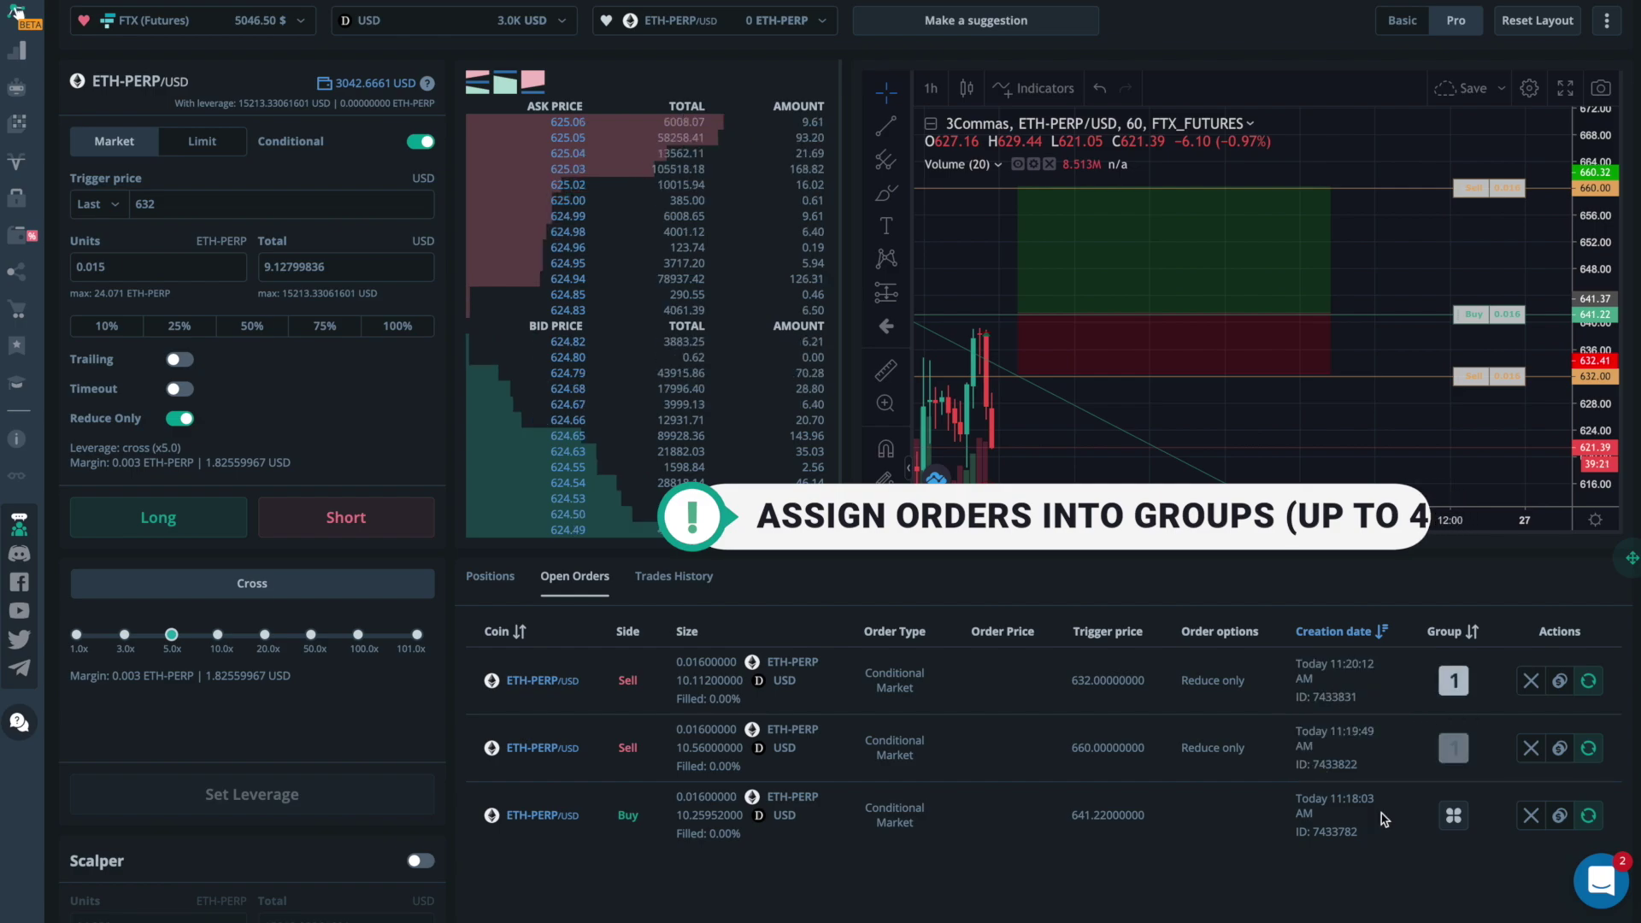
{"action": "left_click", "coordinate": [1453, 815]}
{"action": "left_click", "coordinate": [1309, 816]}
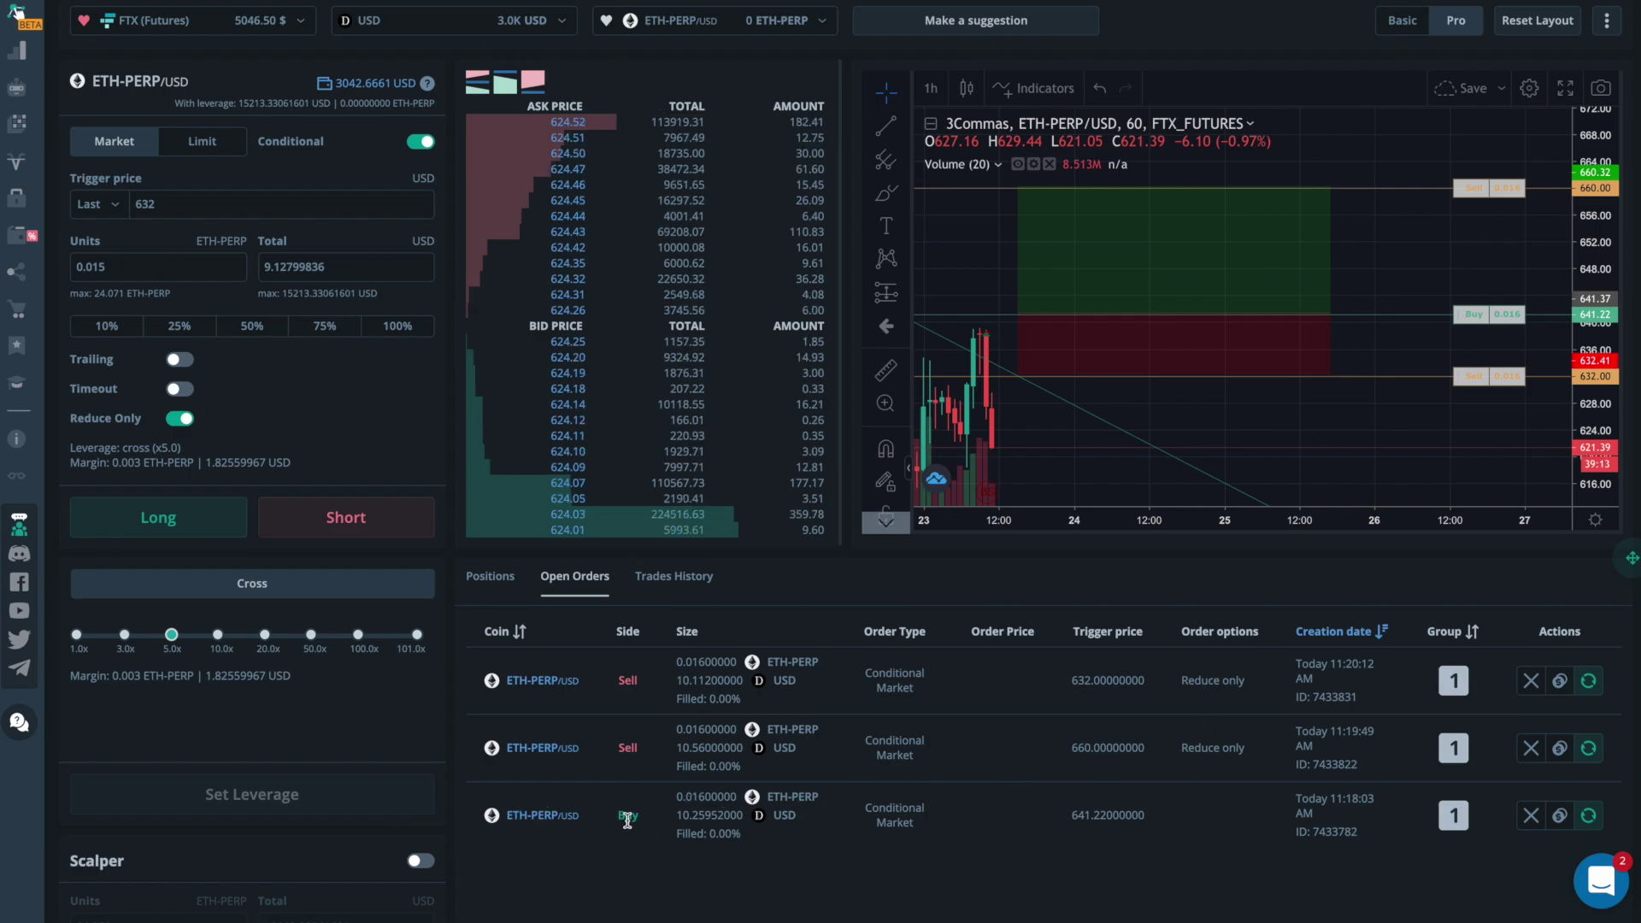
{"action": "scroll", "coordinate": [627, 821], "scroll_direction": "up", "scroll_amount": 2}
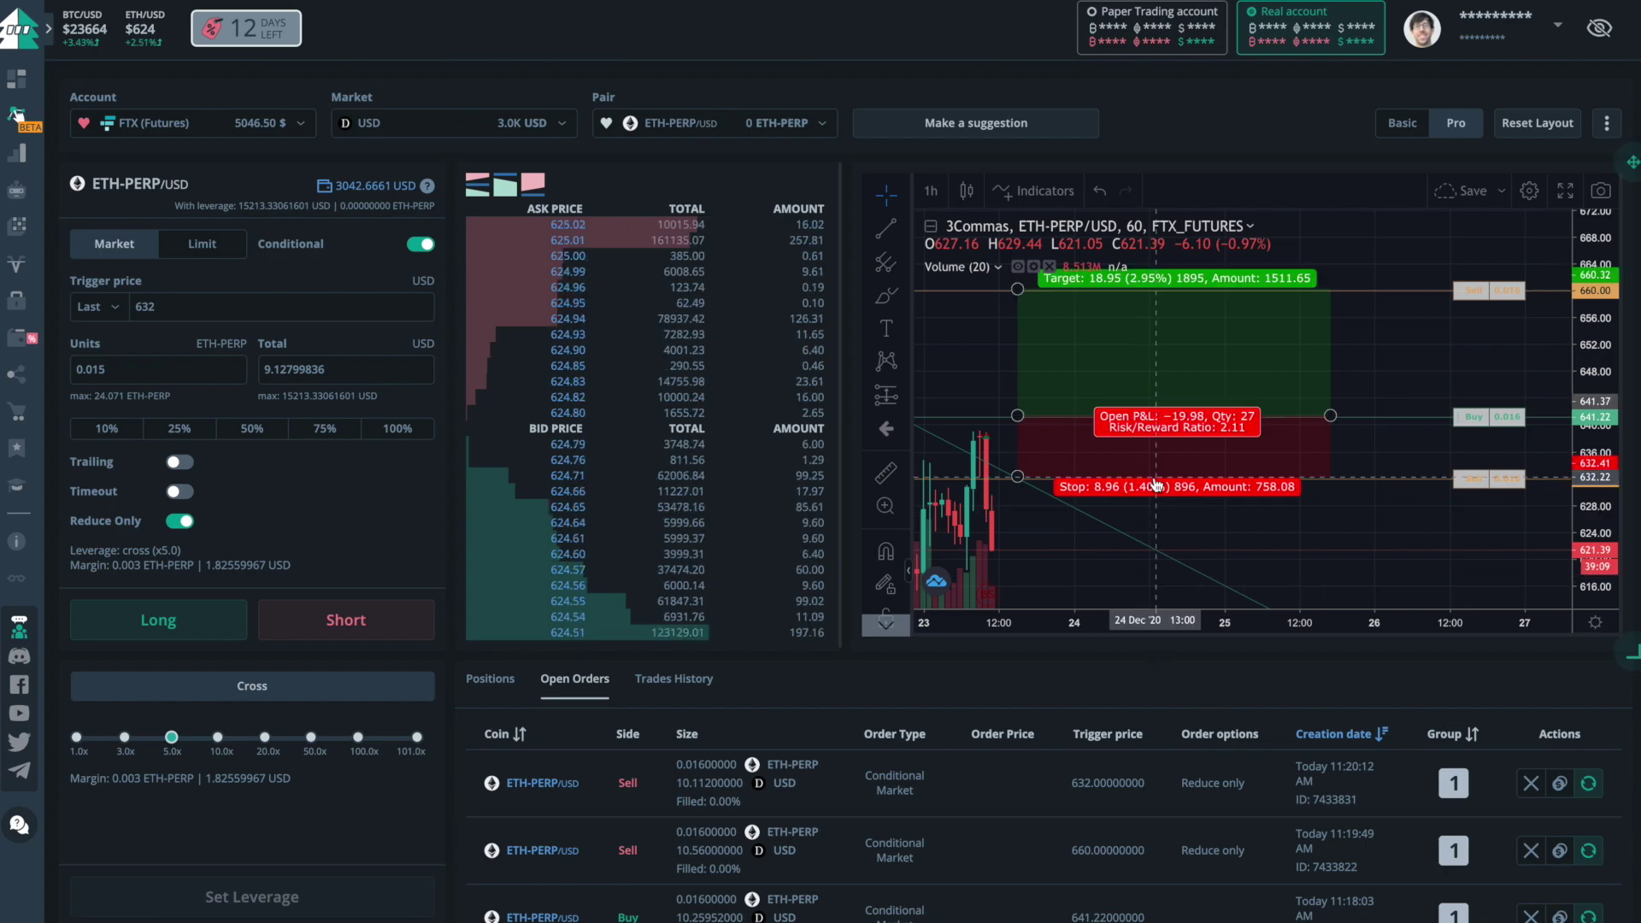
Place a Short Position drawing near the latest high on the chart
{"action": "left_click_drag", "start_coordinate": [1052, 474], "coordinate": [1153, 474]}
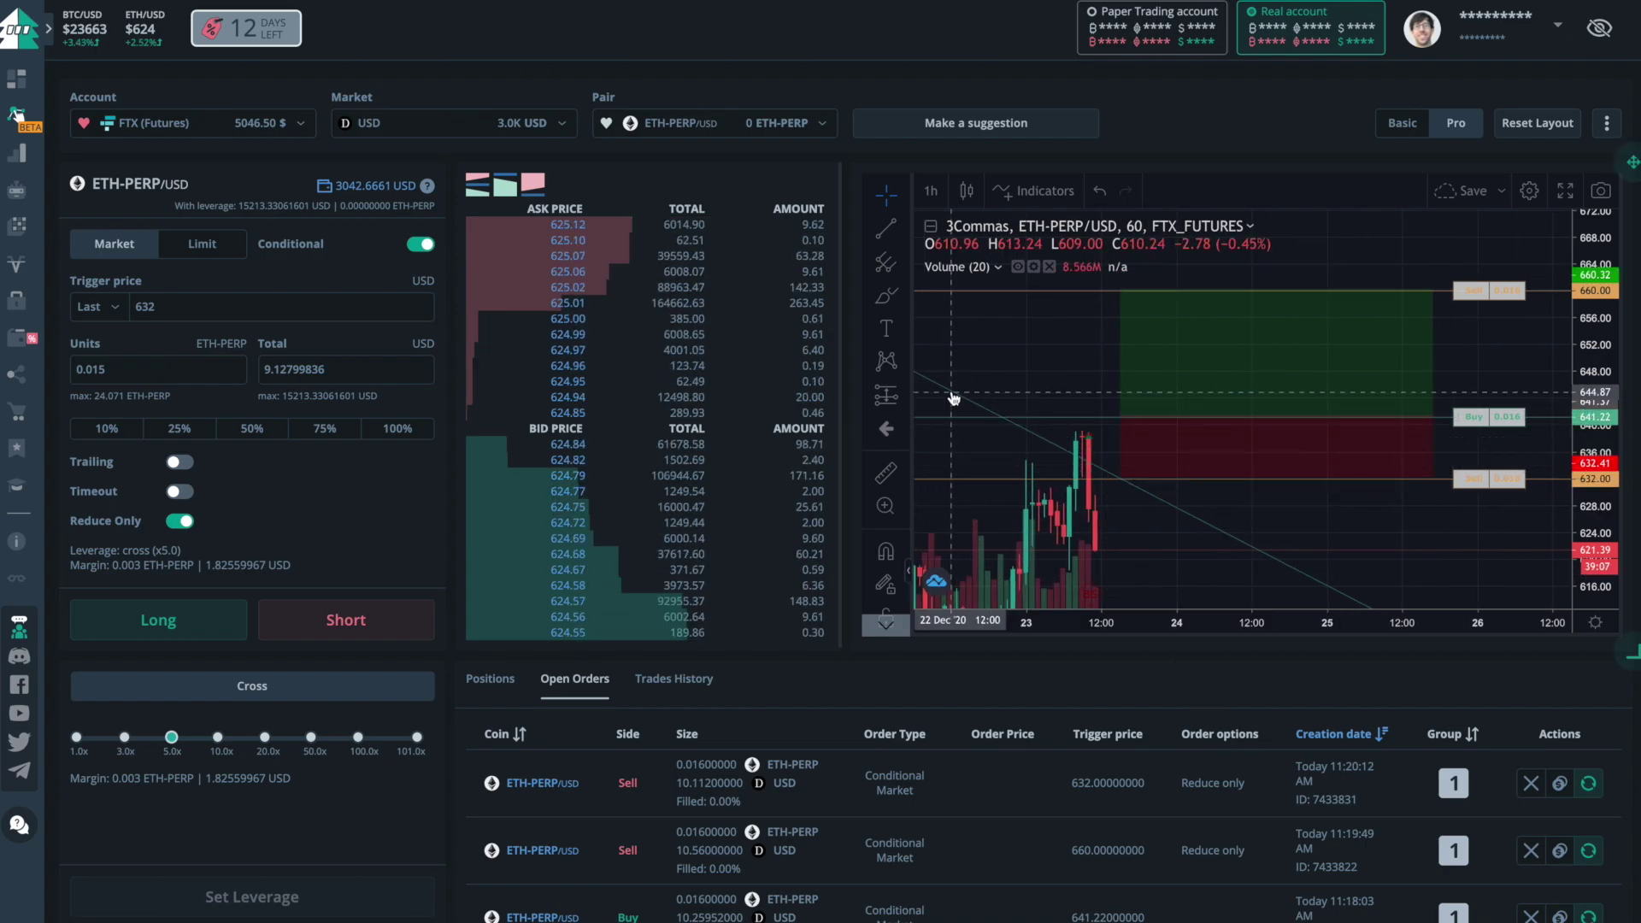
{"action": "left_click", "coordinate": [900, 400]}
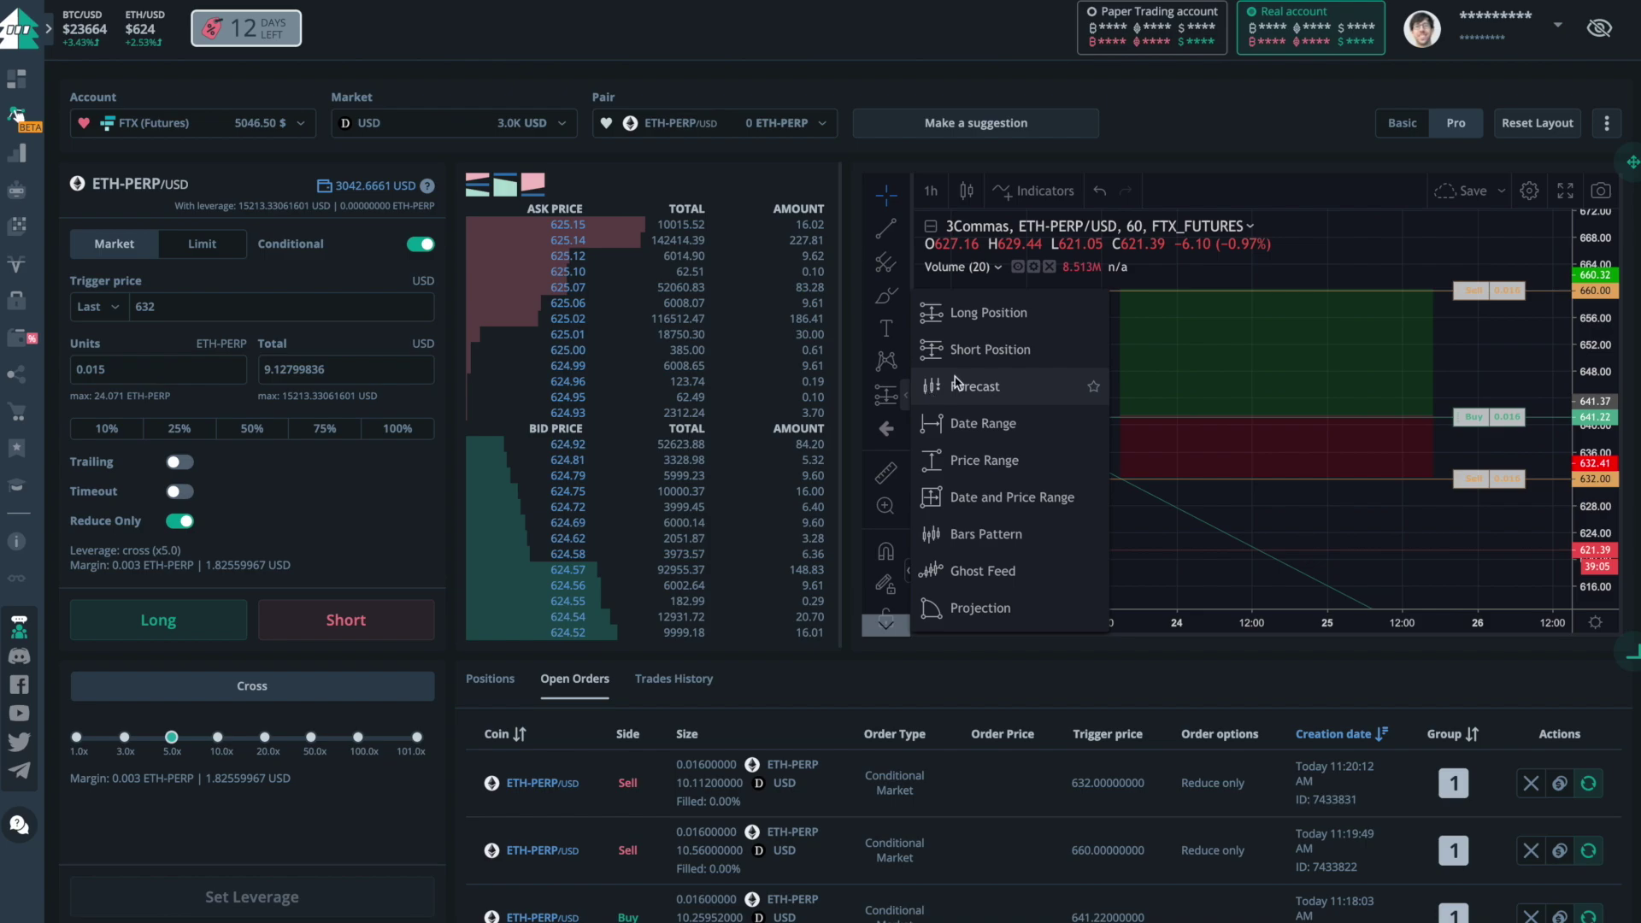
{"action": "left_click", "coordinate": [962, 351]}
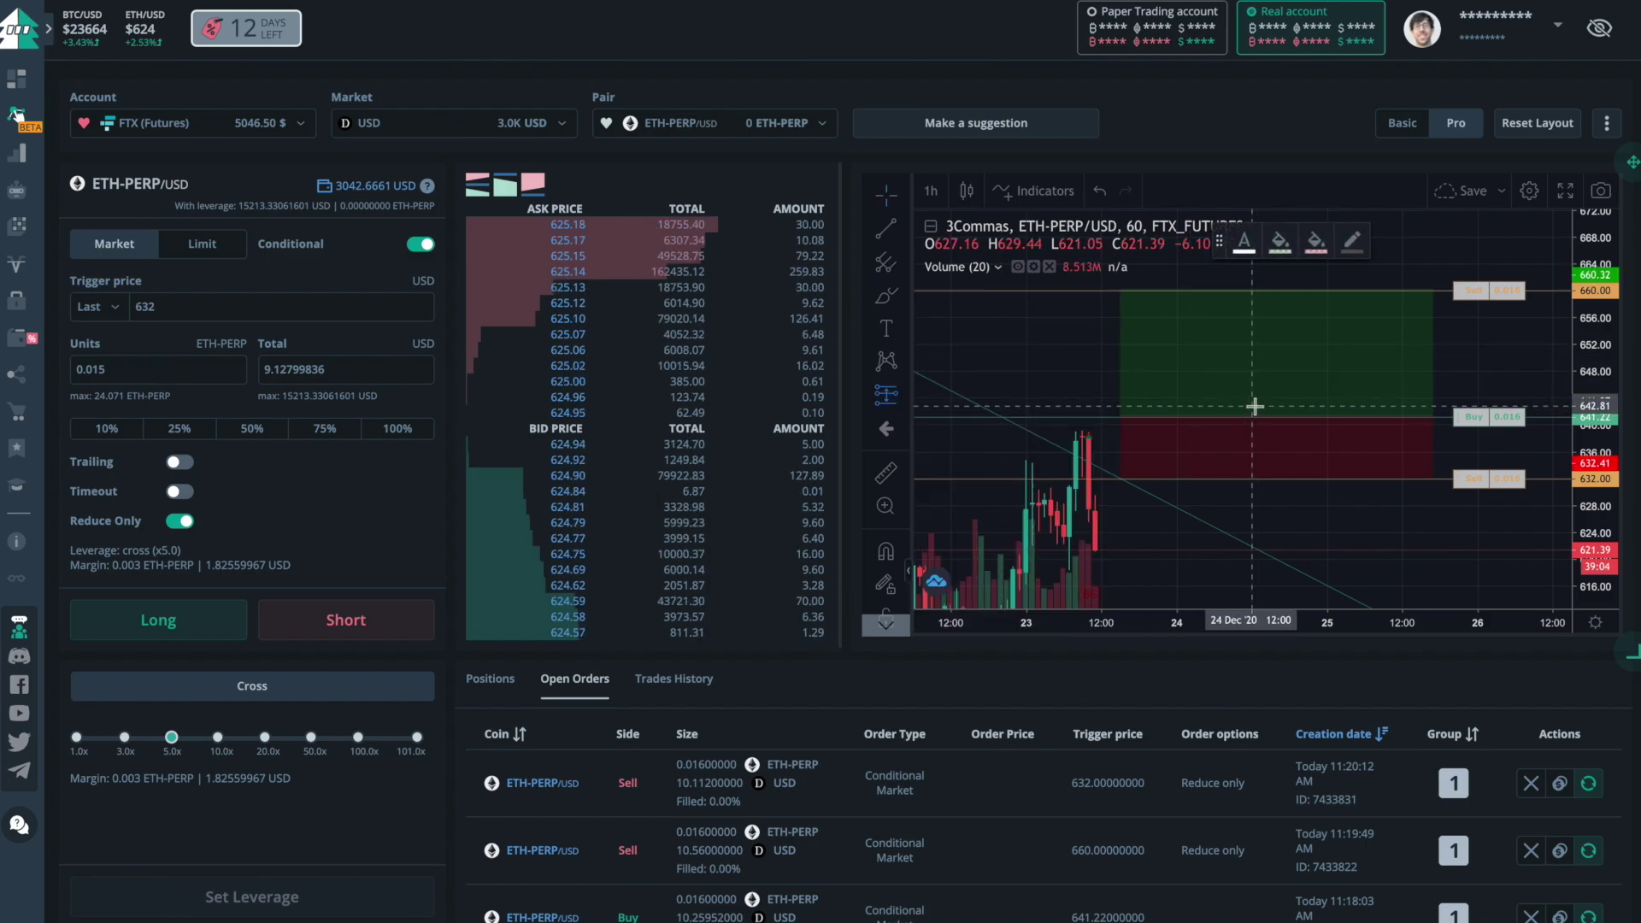
{"action": "left_click", "coordinate": [1107, 465]}
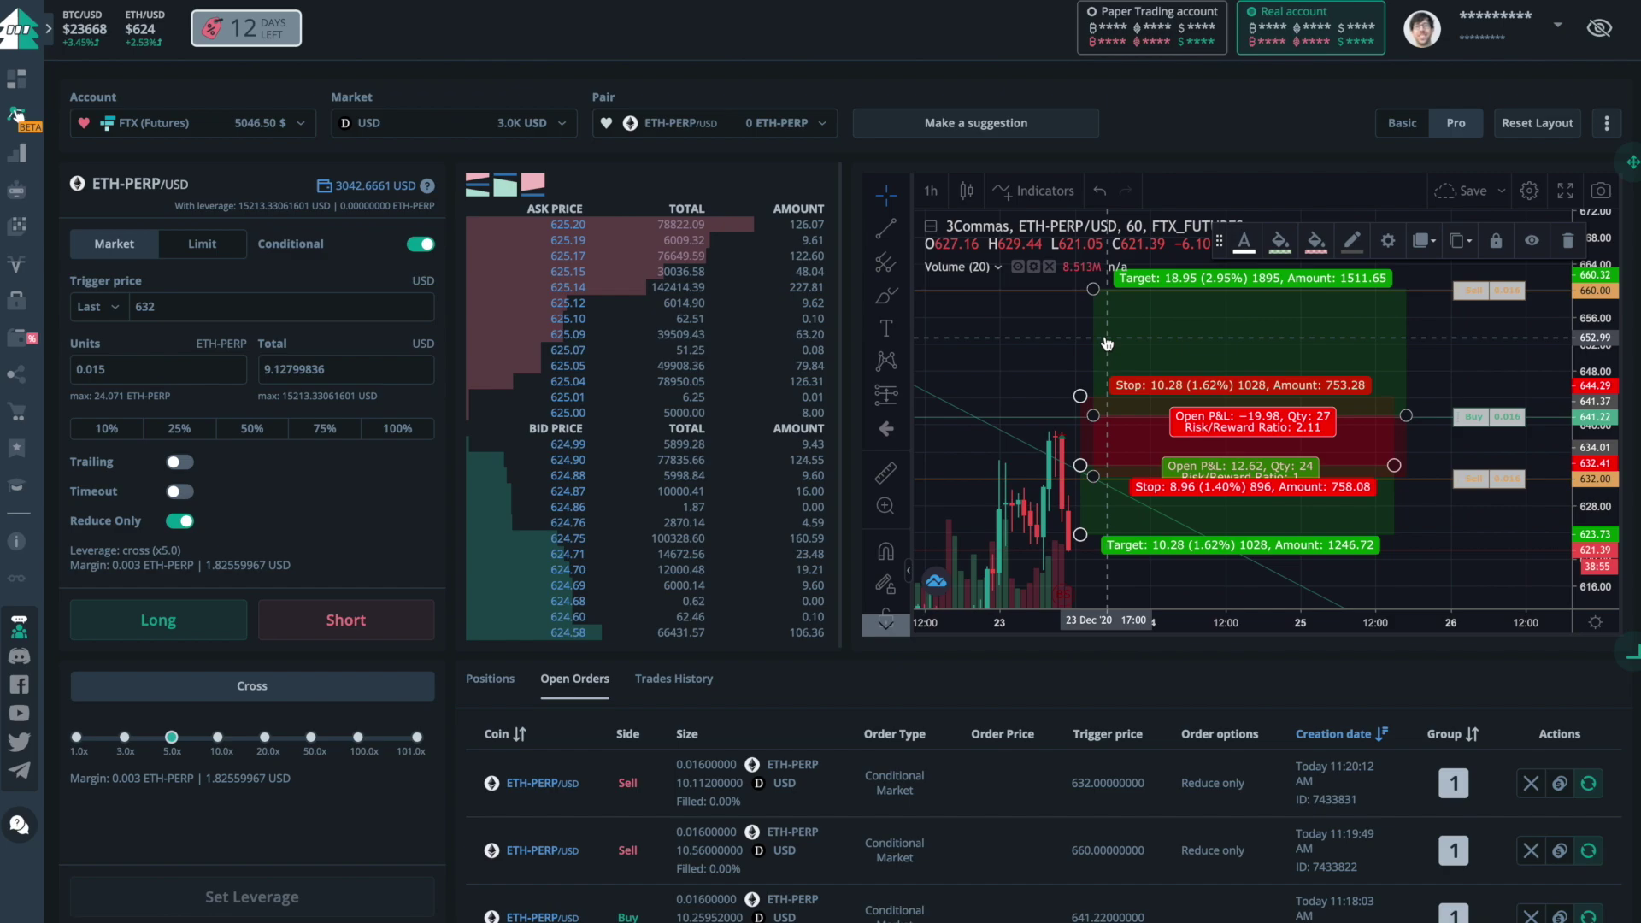
Adjust the short's entry to about 631 and stop to 0.80% away, risk/reward 2.02
{"action": "left_click", "coordinate": [1096, 331]}
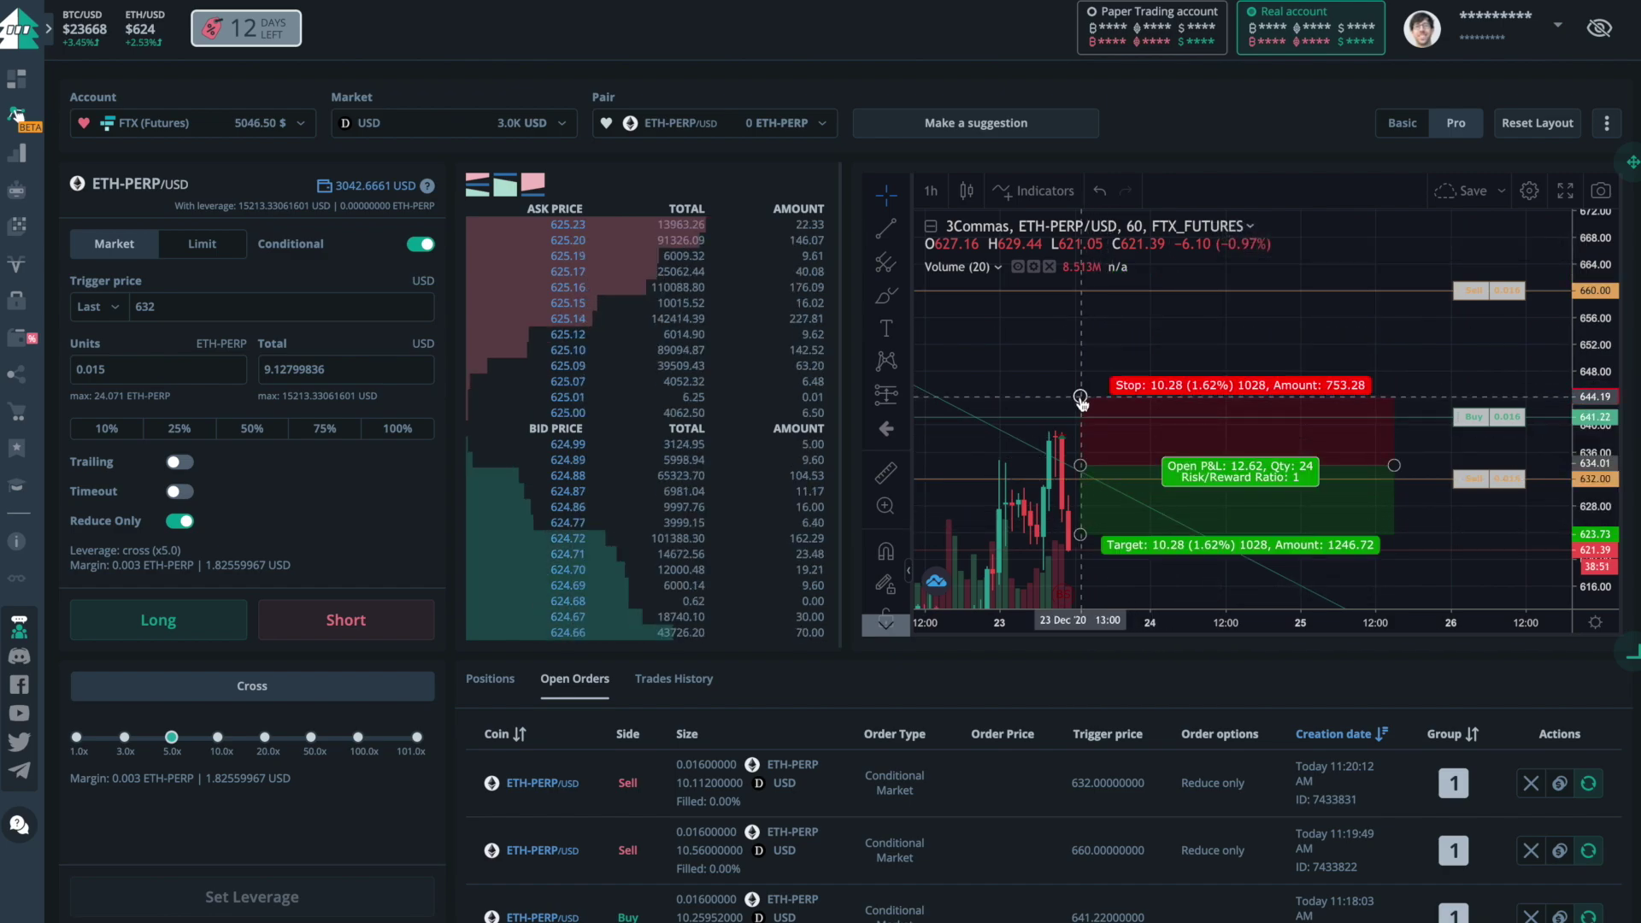
{"action": "left_click_drag", "start_coordinate": [1080, 399], "coordinate": [1080, 430]}
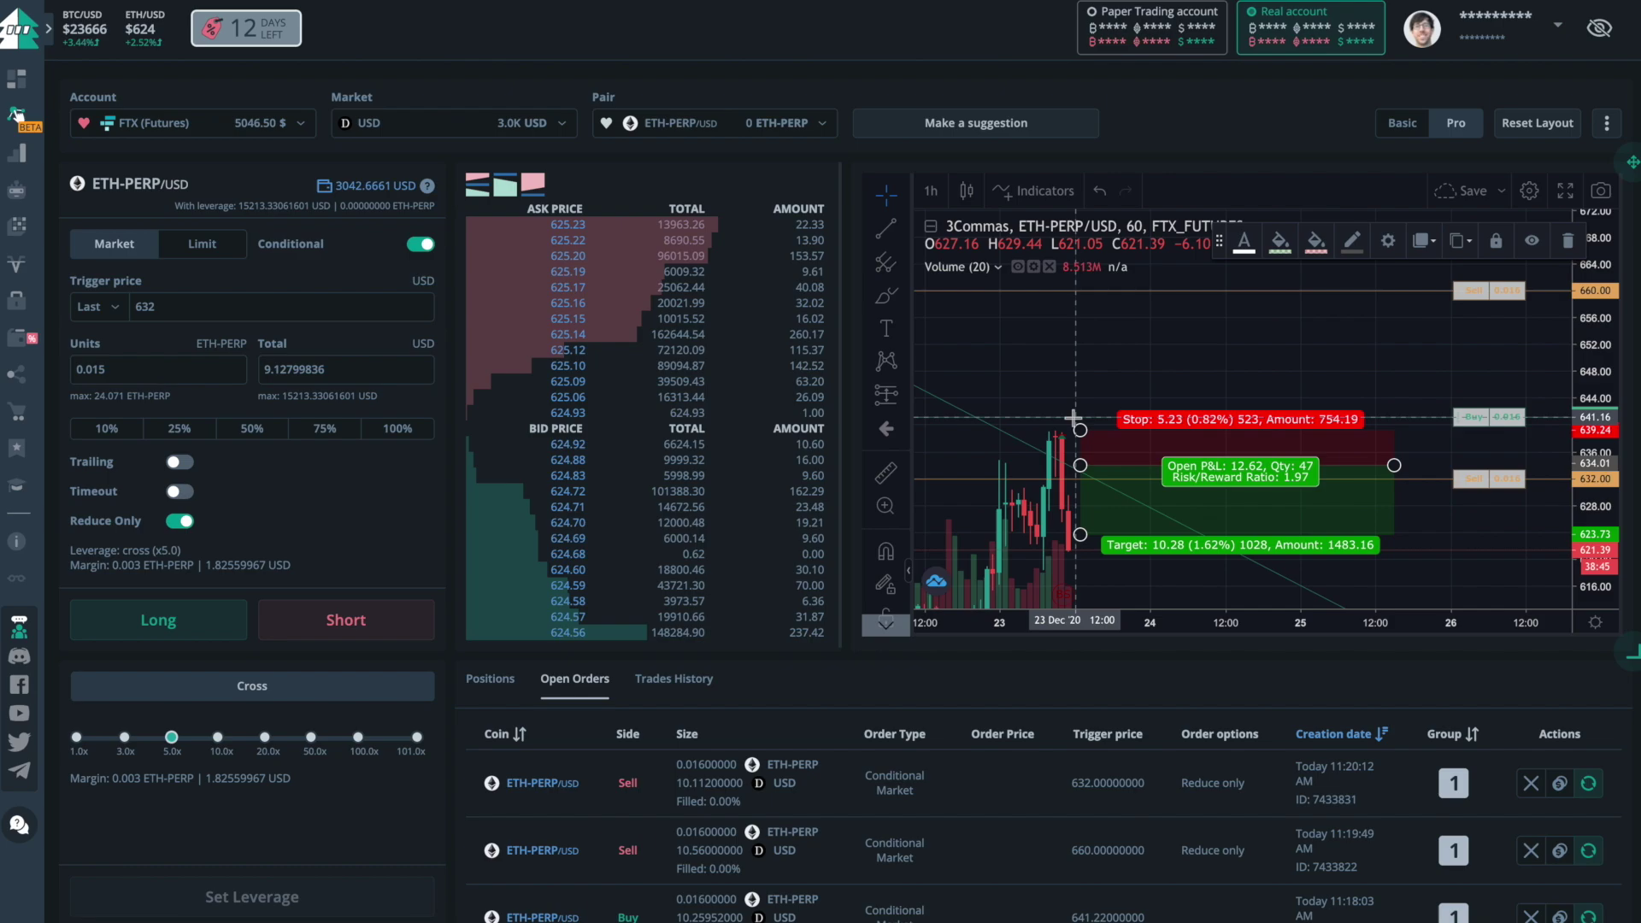
{"action": "left_click", "coordinate": [1080, 466]}
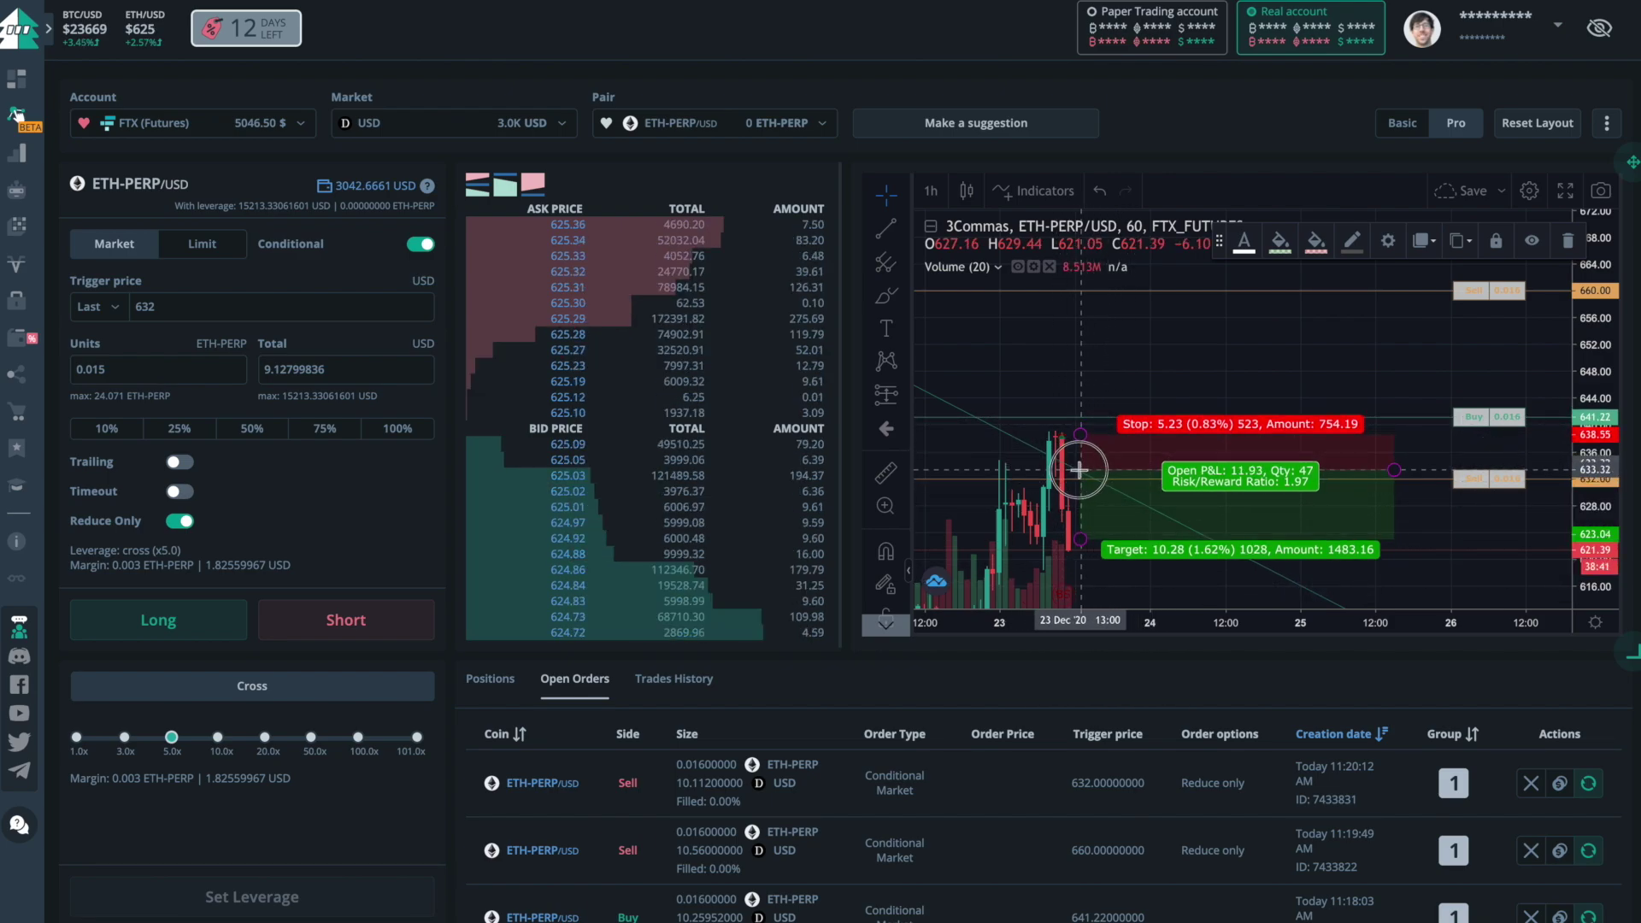
{"action": "mouse_move", "coordinate": [1080, 469]}
{"action": "left_mouse_down"}
{"action": "mouse_move", "coordinate": [1082, 483]}
{"action": "mouse_move", "coordinate": [1095, 472]}
{"action": "left_mouse_up"}
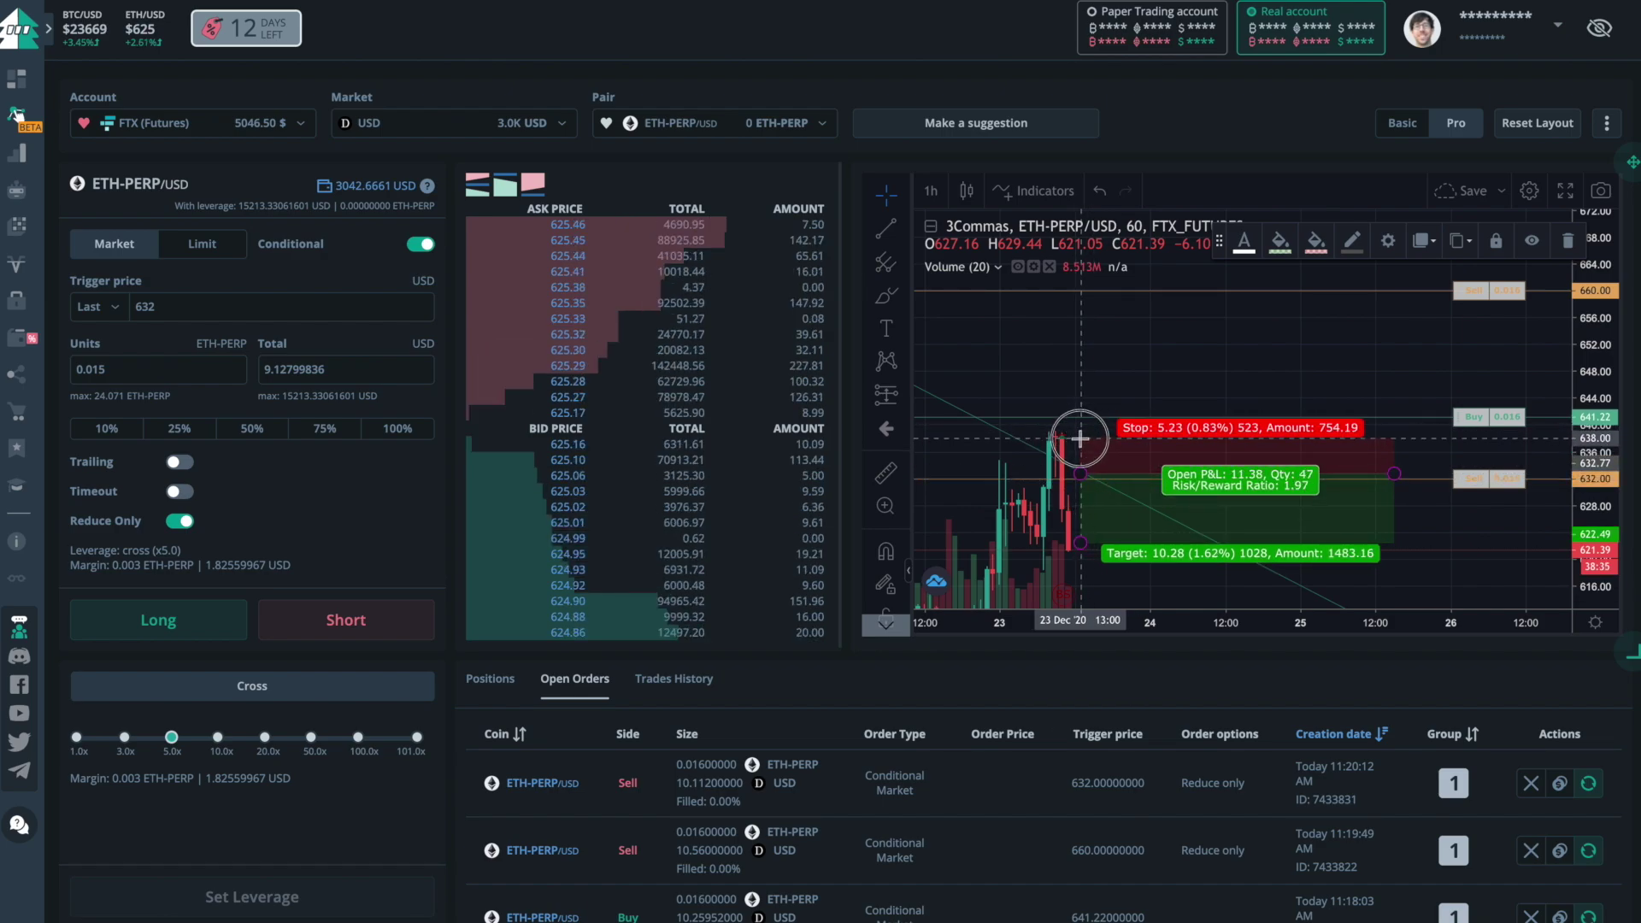
{"action": "left_click_drag", "start_coordinate": [1079, 438], "coordinate": [1081, 465]}
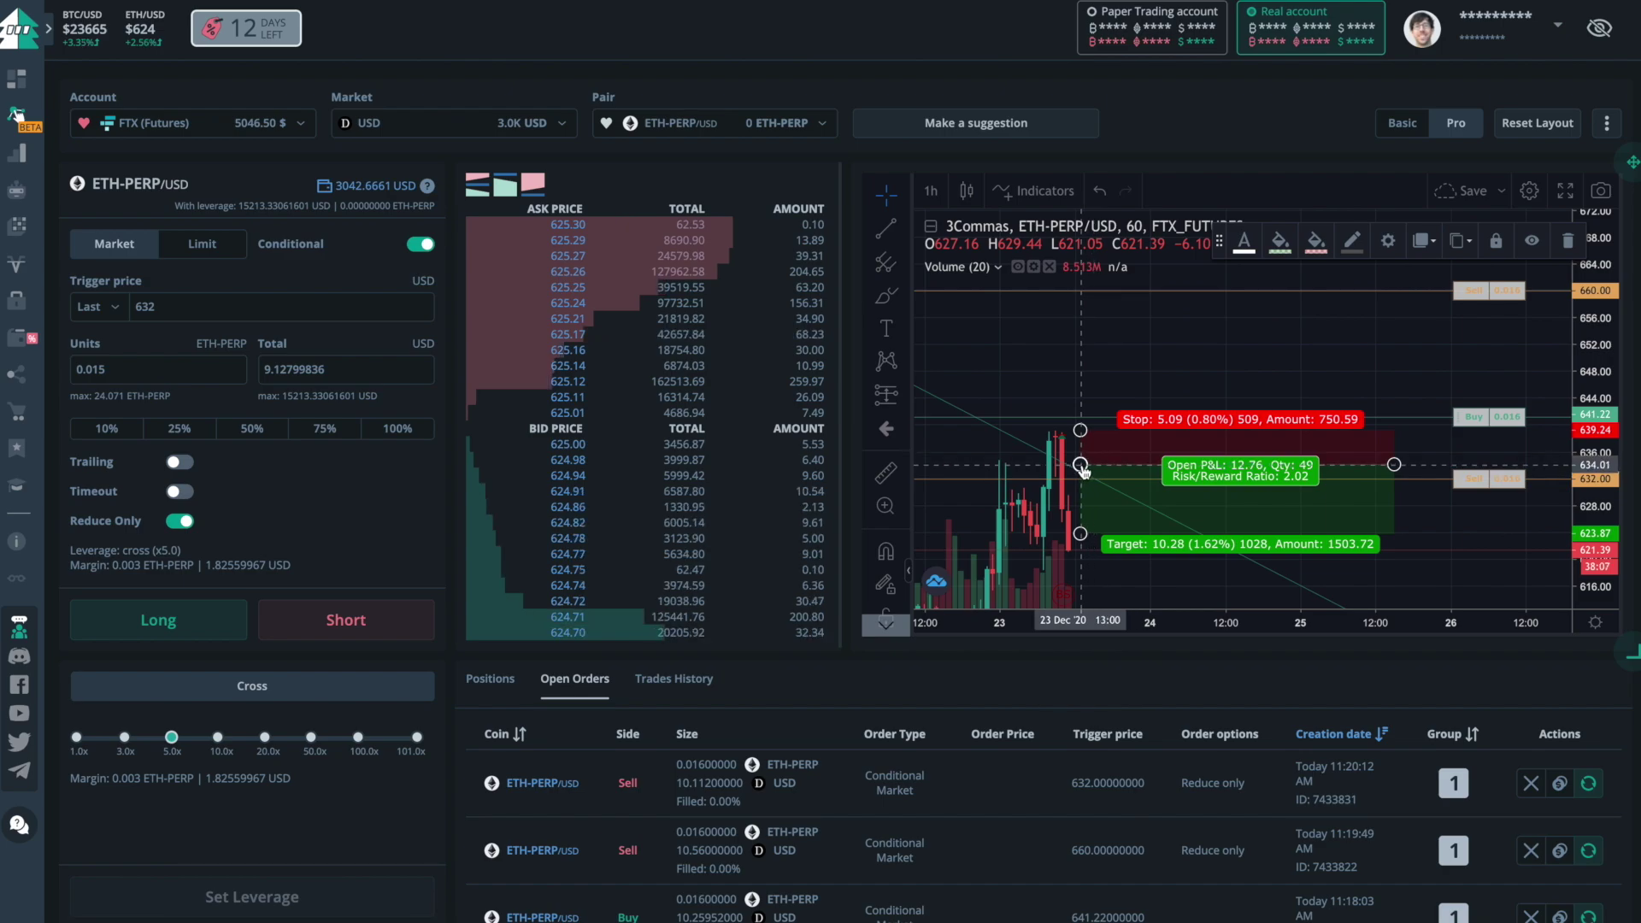
{"action": "scroll", "coordinate": [1553, 380], "scroll_direction": "down", "scroll_amount": 2}
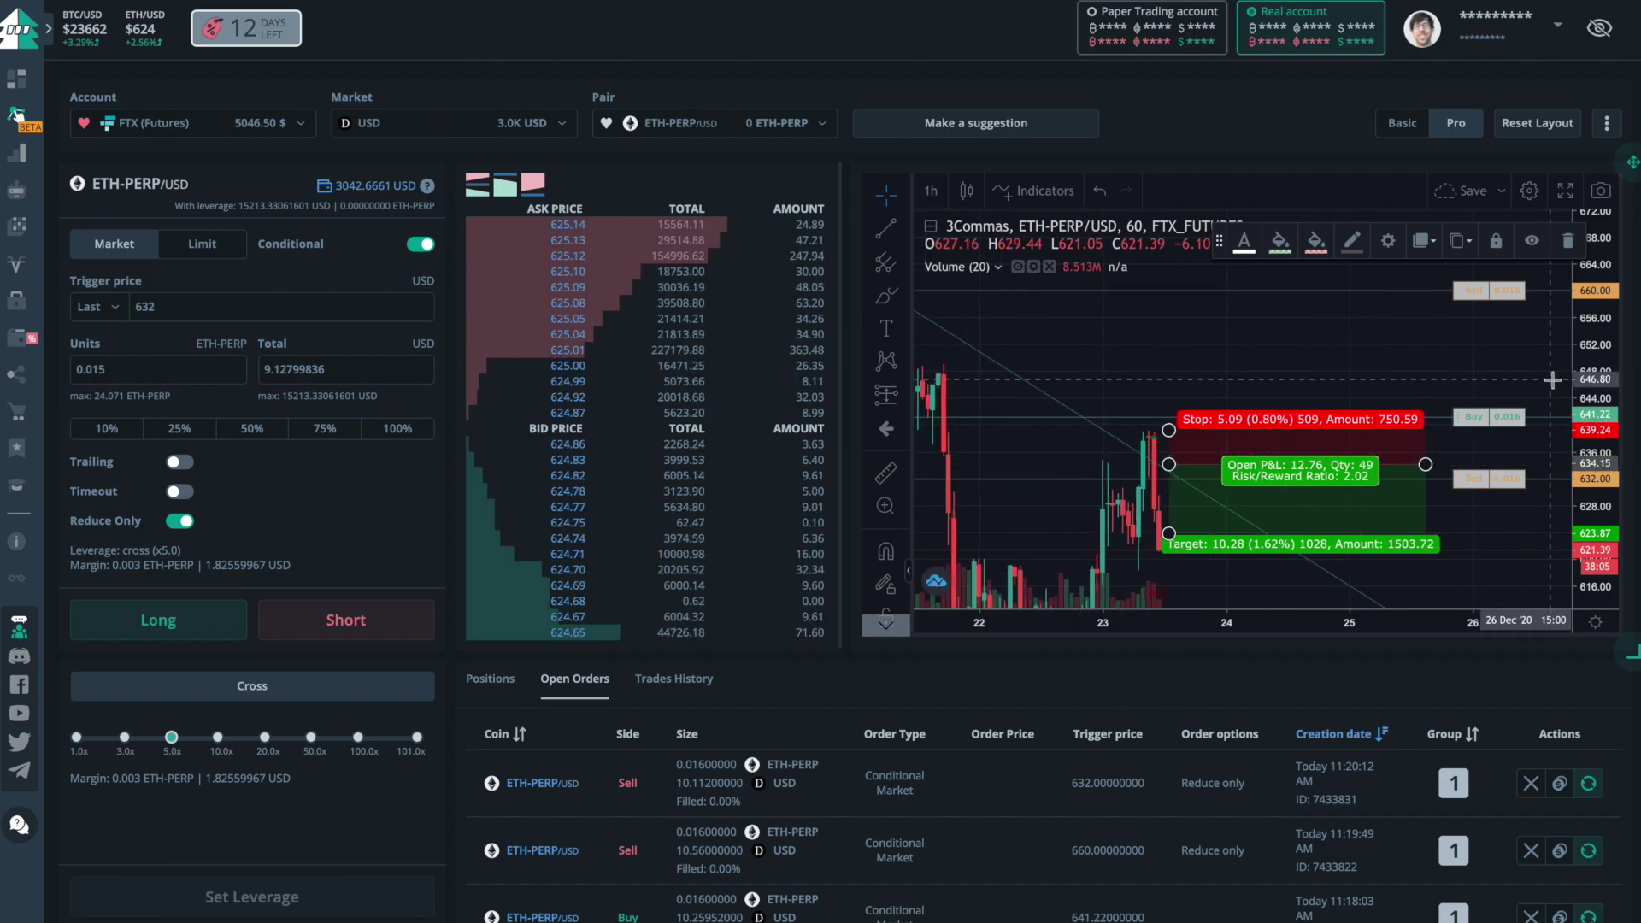
{"action": "scroll", "coordinate": [1231, 380], "scroll_direction": "up", "scroll_amount": 3}
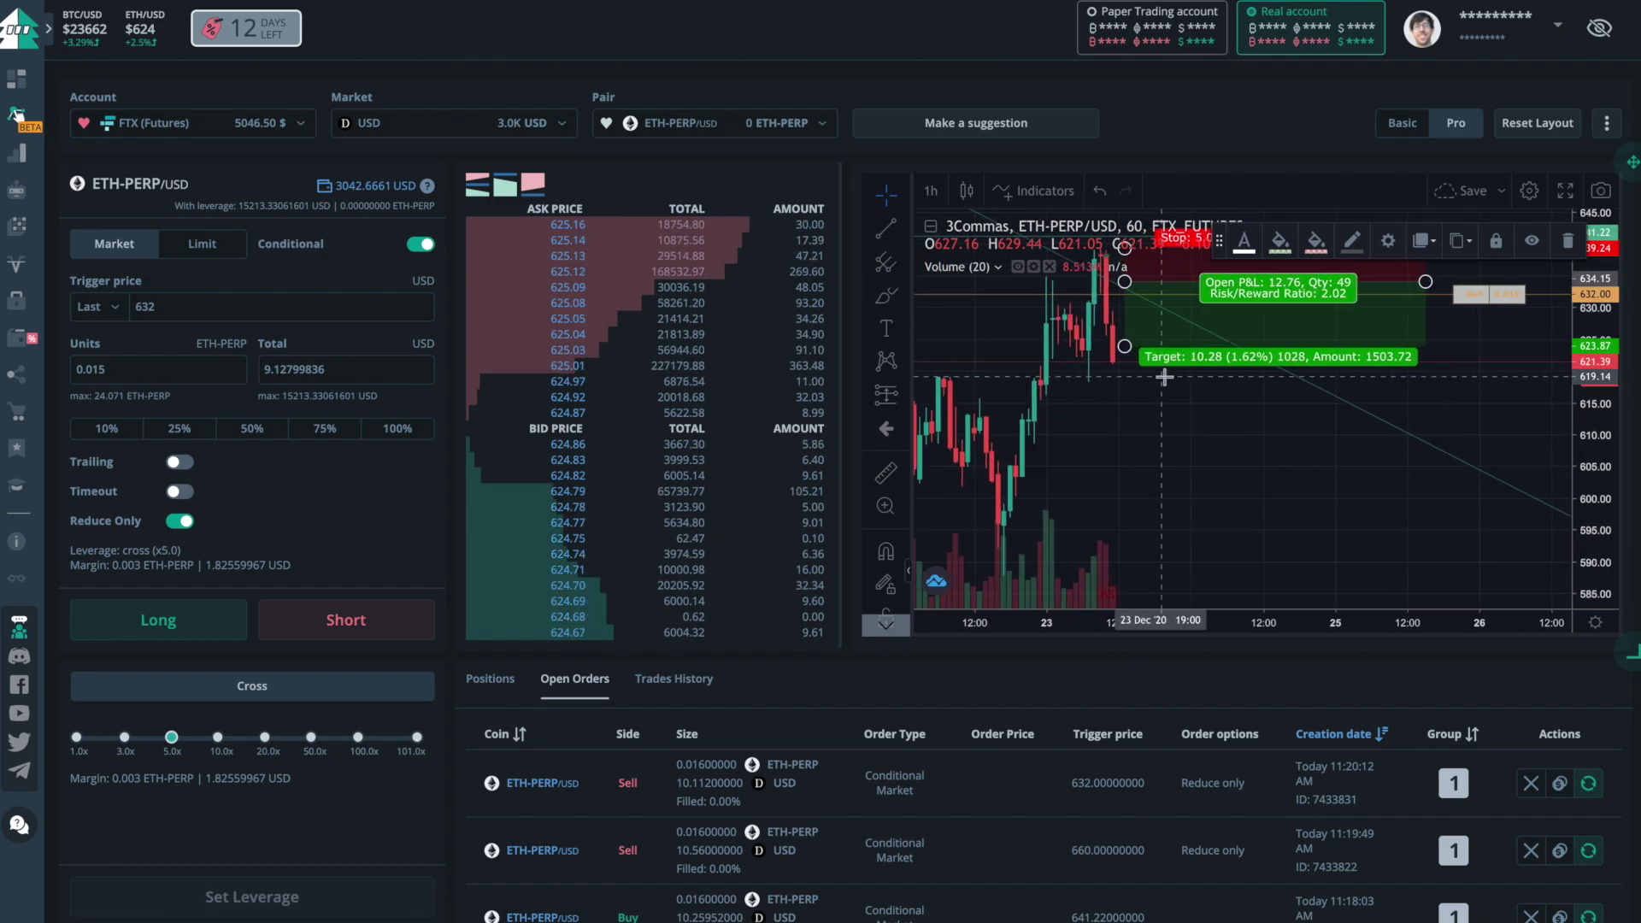
{"action": "left_click_drag", "start_coordinate": [1164, 377], "coordinate": [1265, 385]}
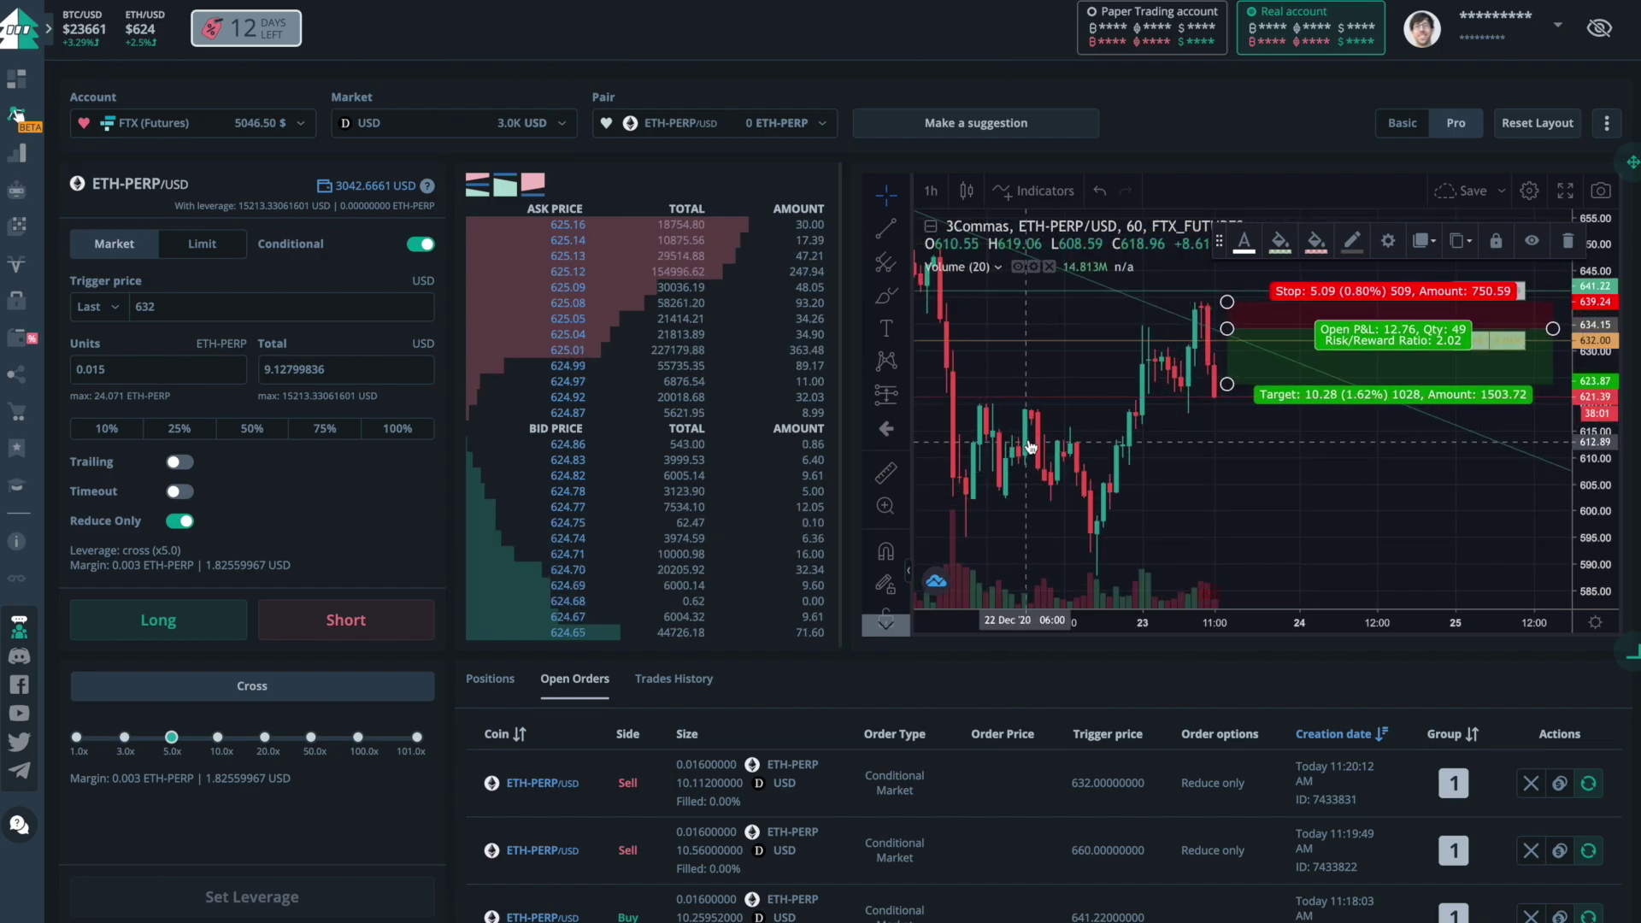